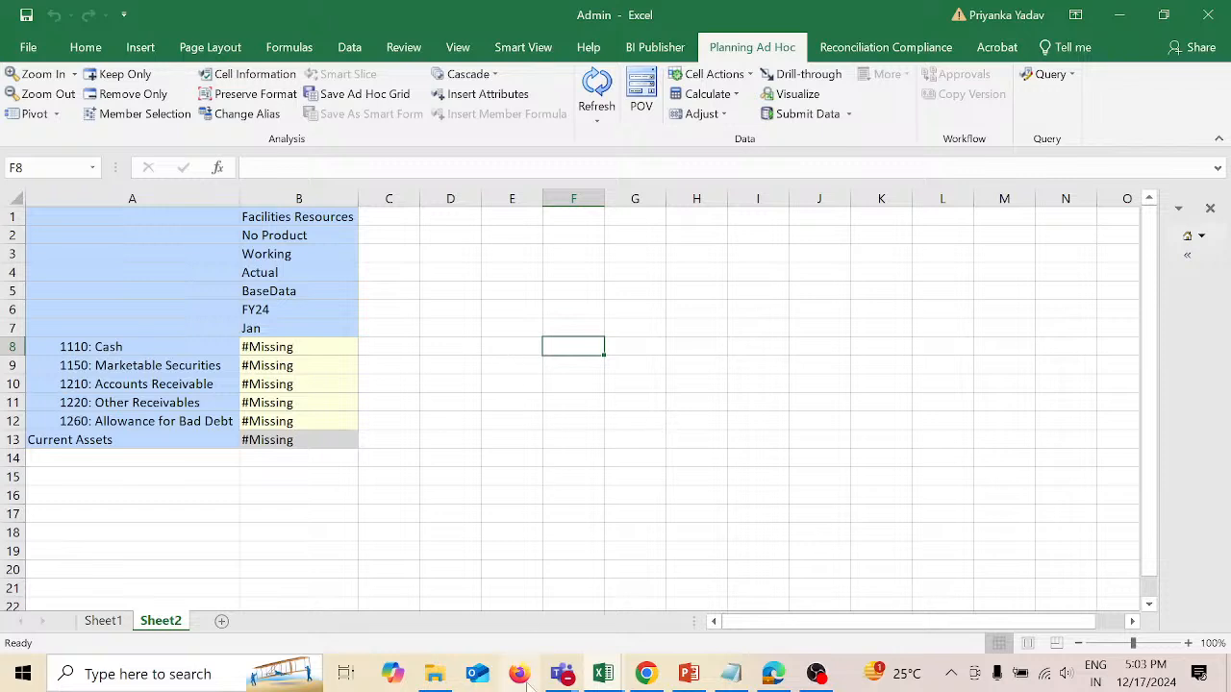
left_click(657, 679)
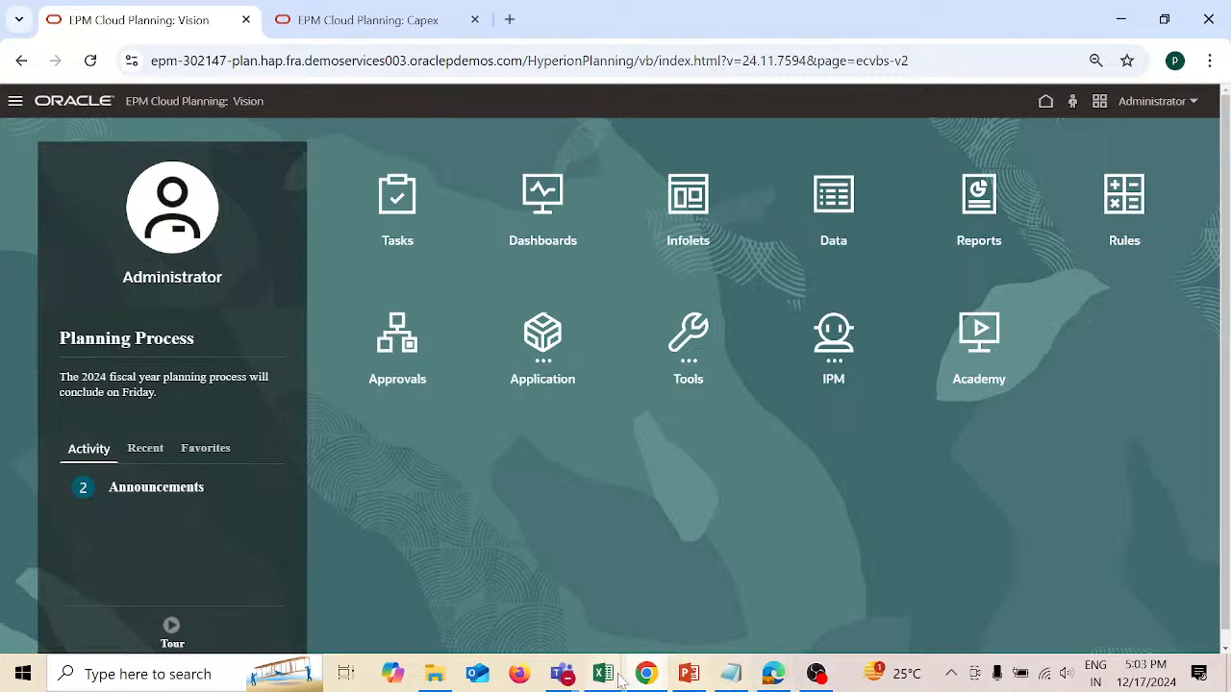
mouse_move(620, 679)
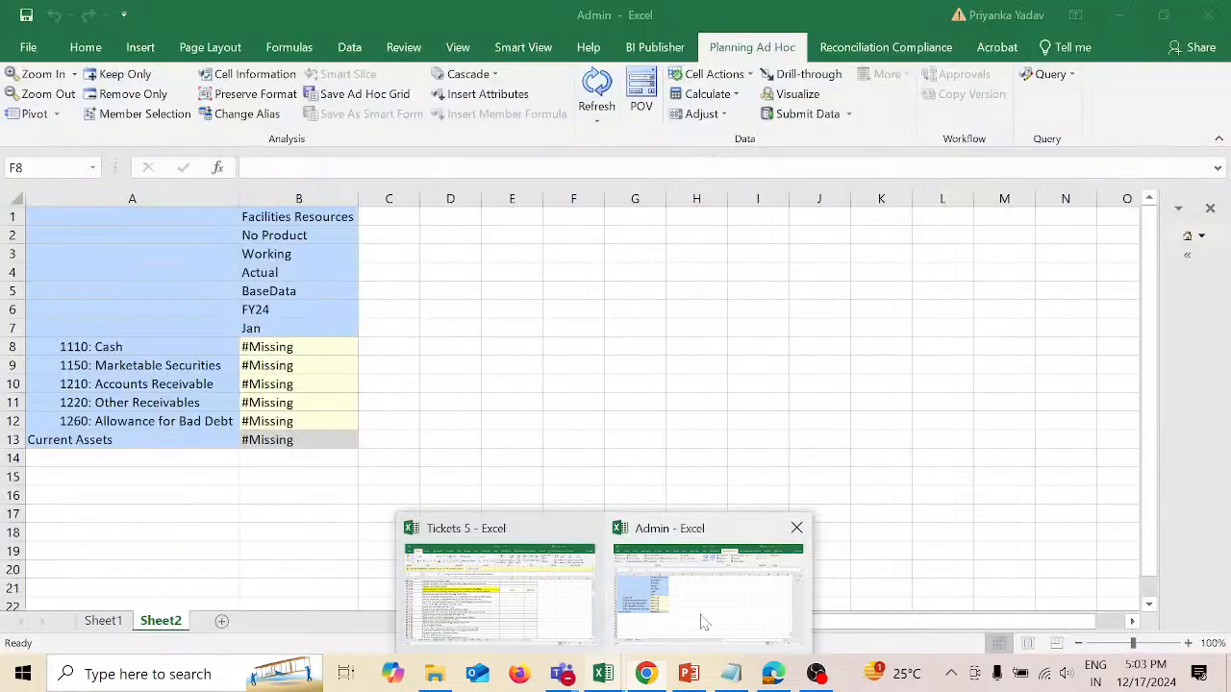
left_click(700, 616)
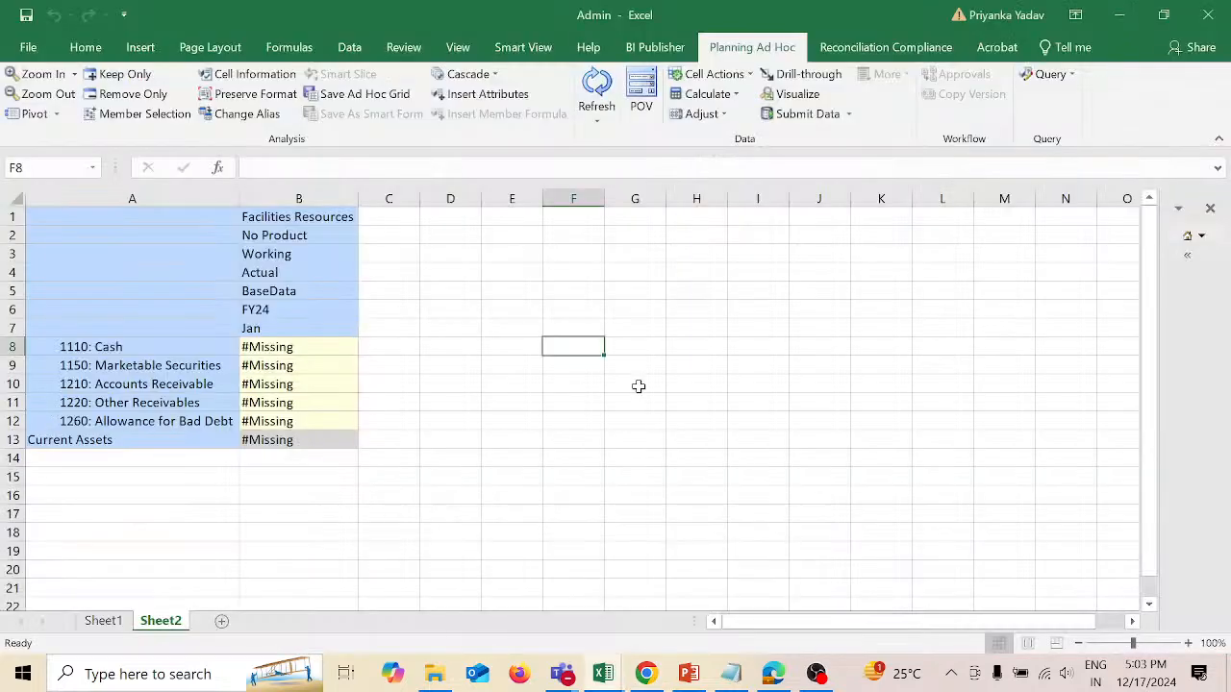
Step: Enter 0 for Cash, Marketable Securities, Accounts Receivable and Other Receivables in cells B8 to B11
left_click(328, 350)
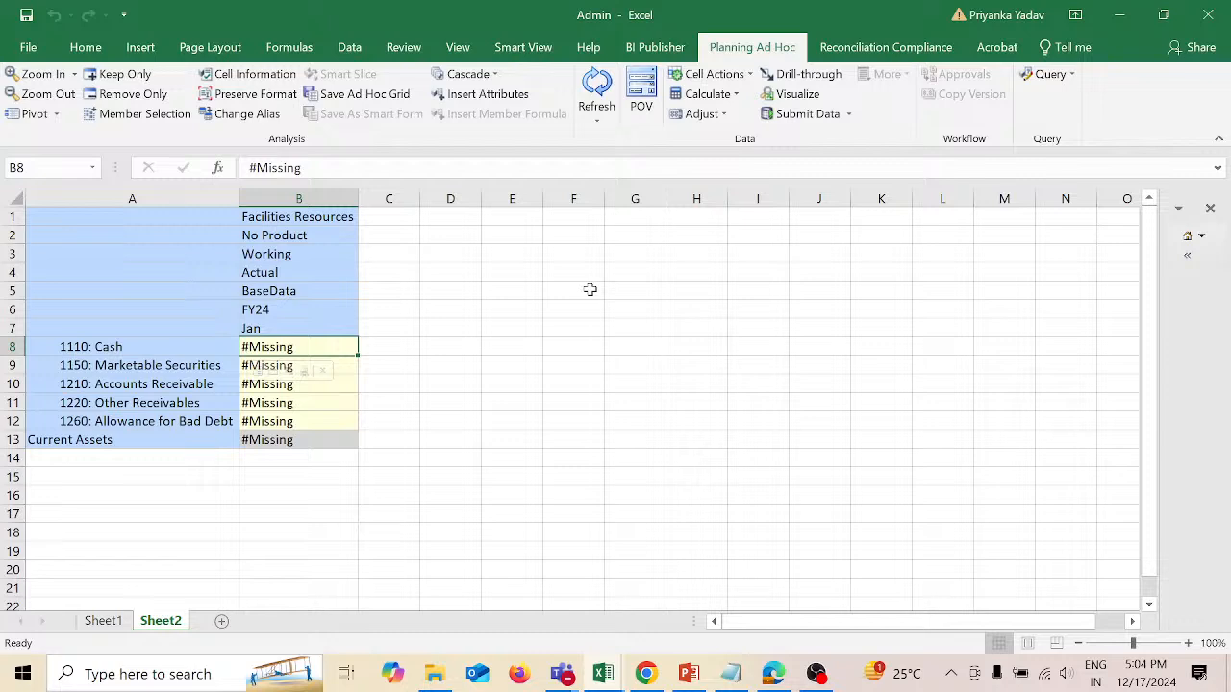
type("0")
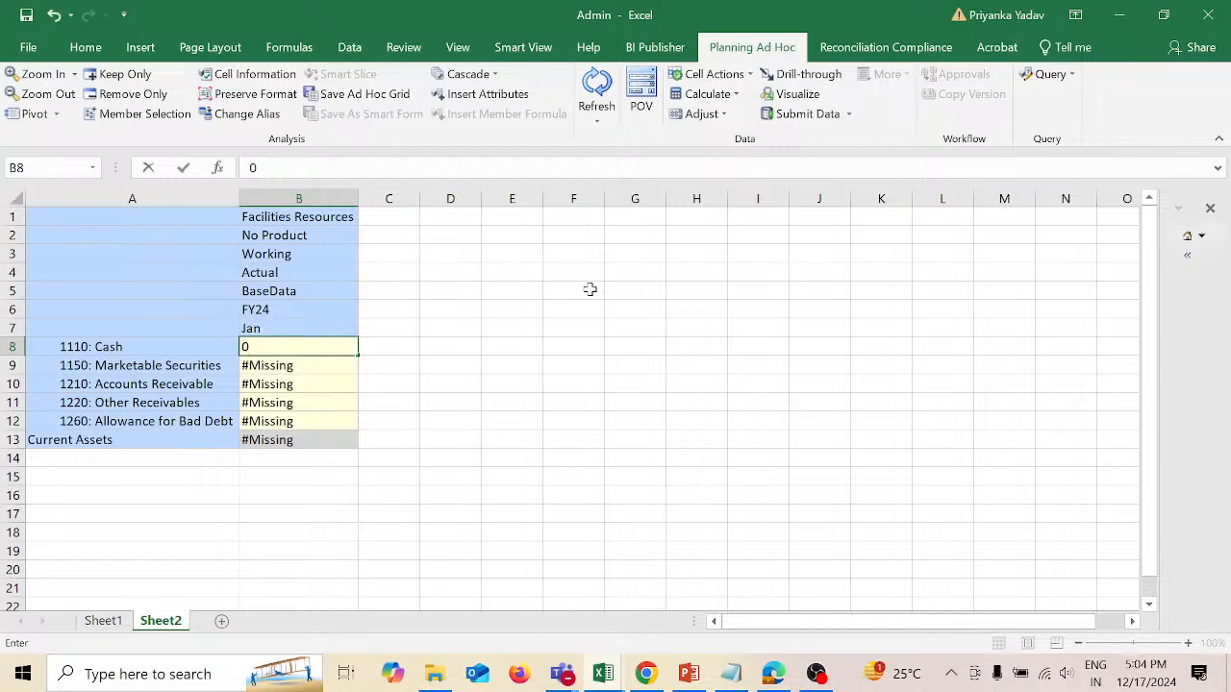
key("Return")
type("0")
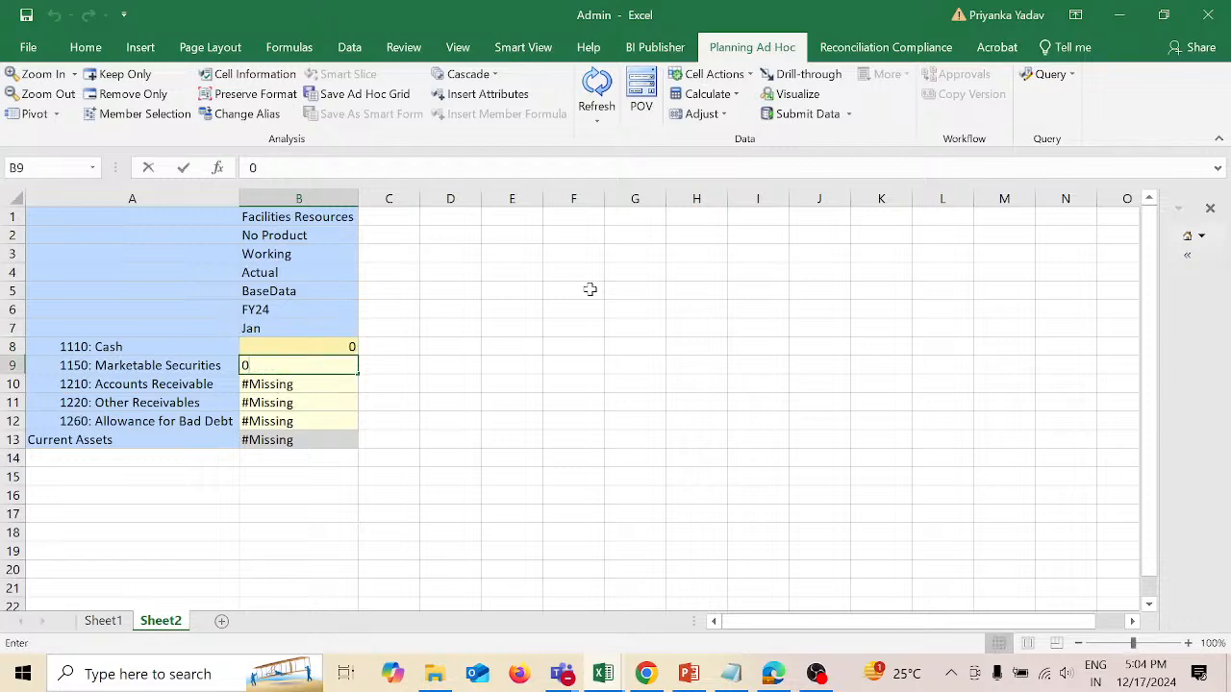
key("Return")
type("0")
key("Return")
type("0")
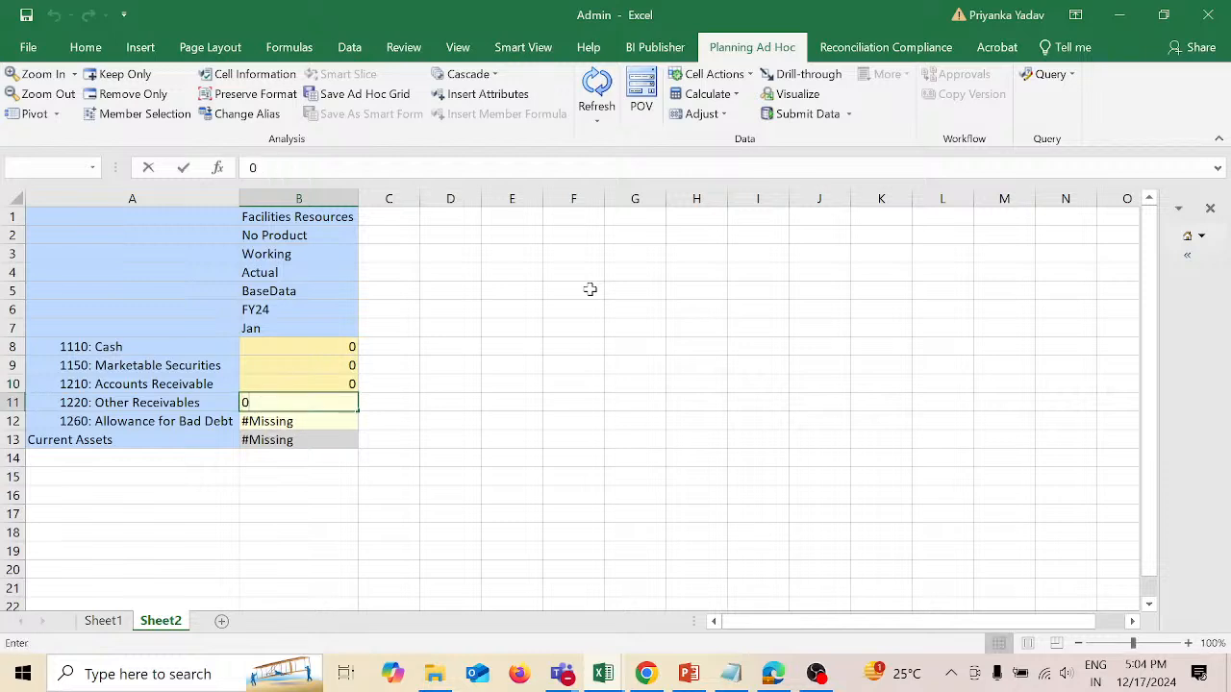
key("Return")
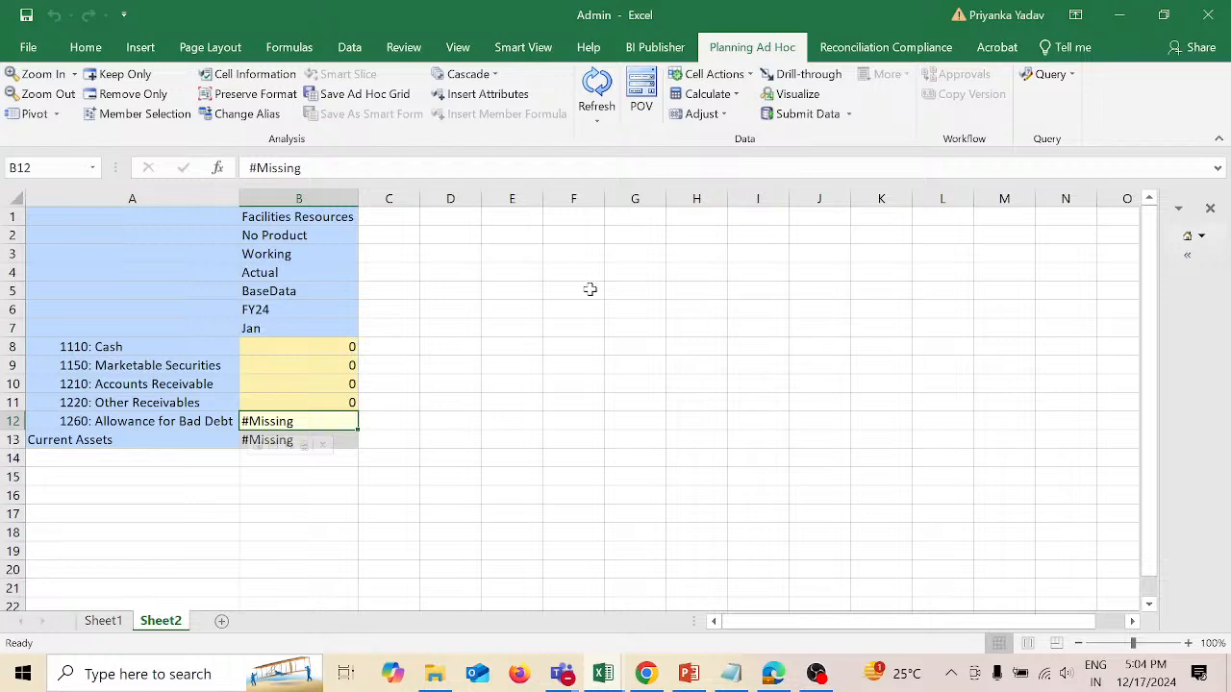
Step: Enter 1000 for 1260: Allowance for Bad Debt in B12 and submit the grid data
type("1000")
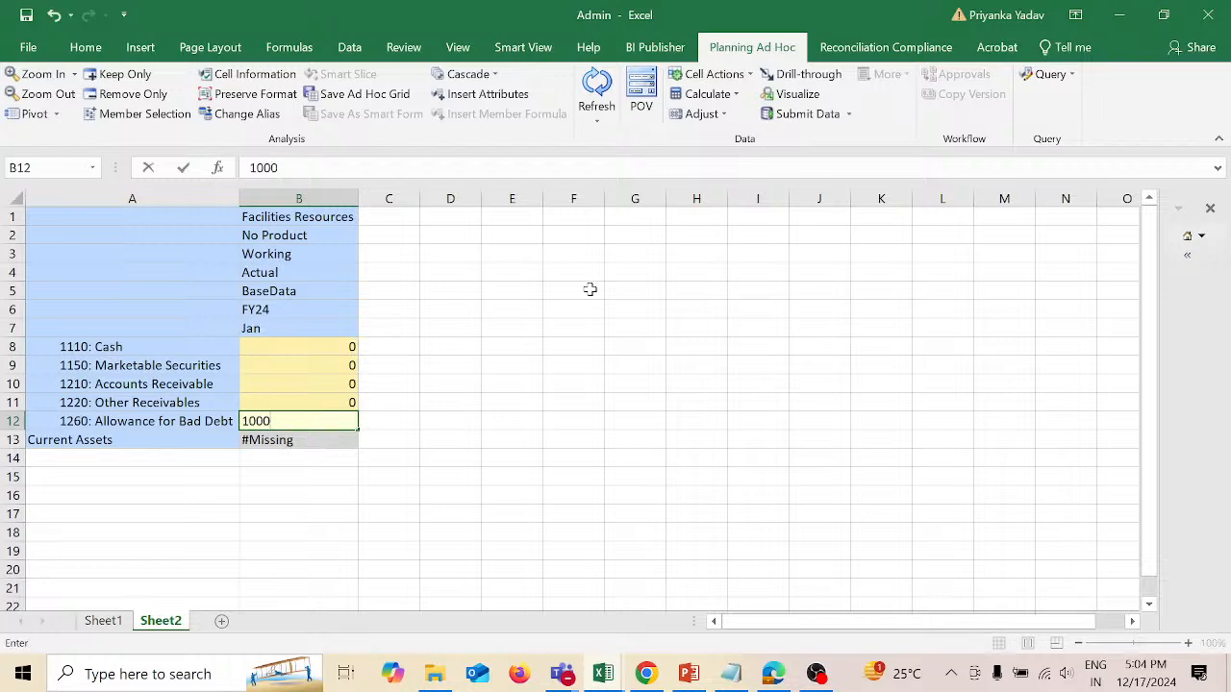
left_click(648, 346)
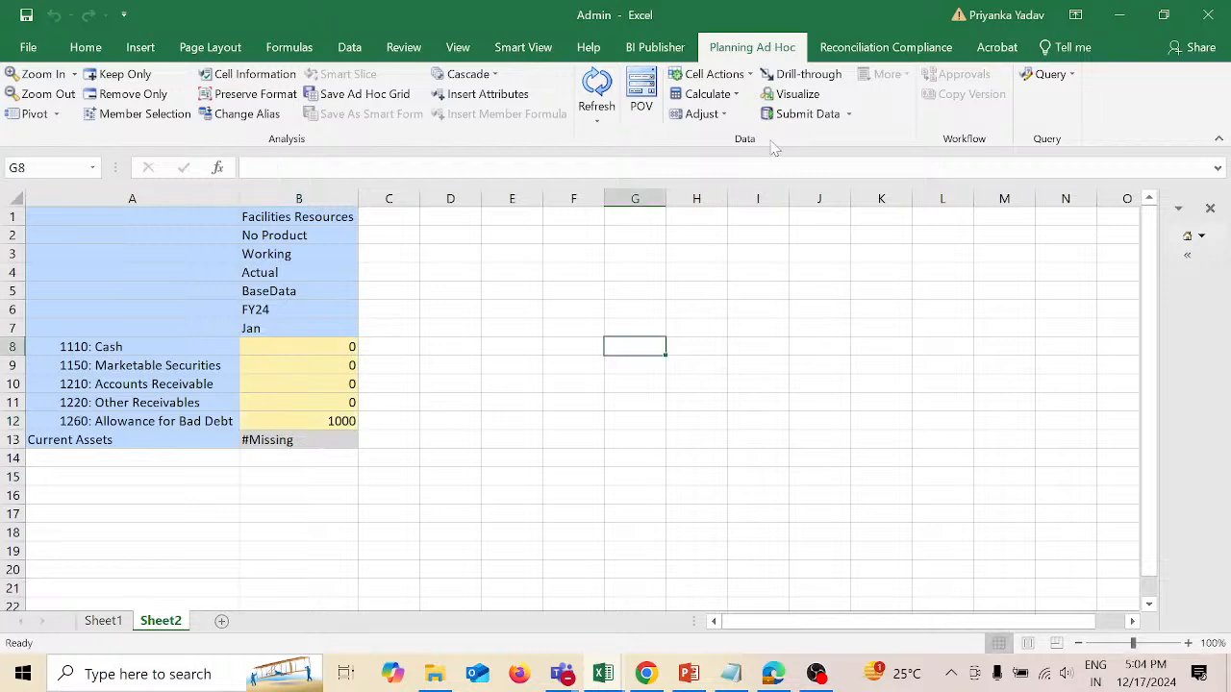
left_click(784, 114)
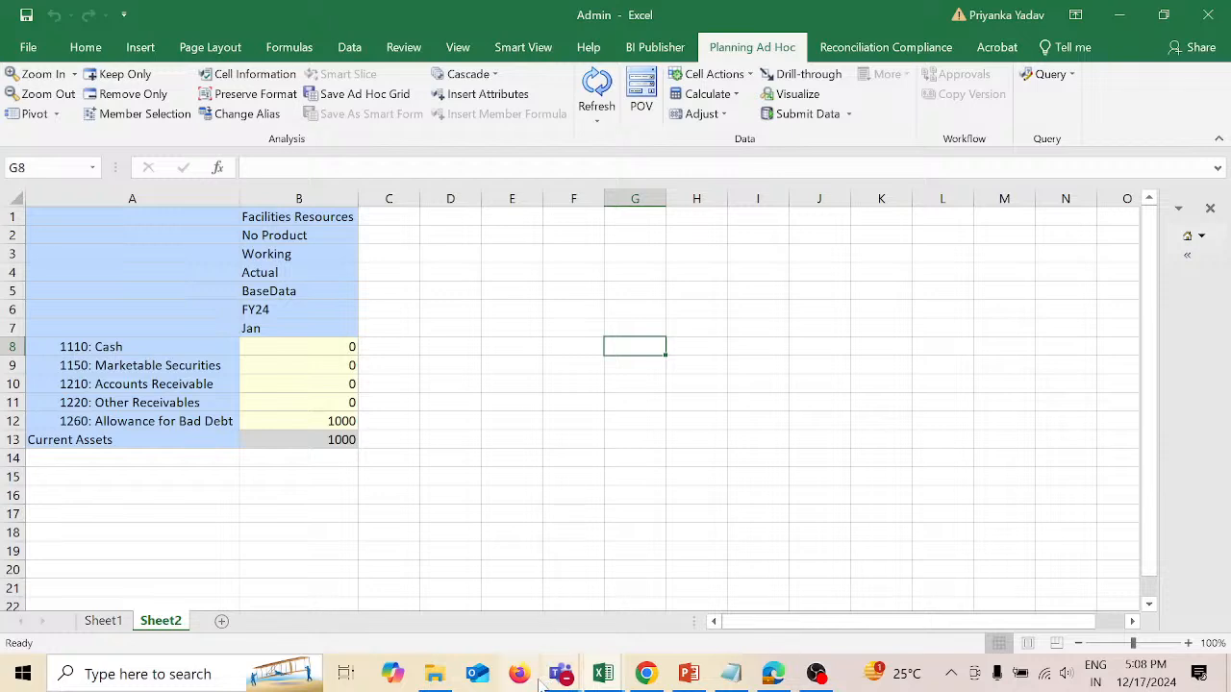
Step: Switch to EPM Cloud Planning in Chrome and open the Rules page for creating and managing calculation rules
left_click(646, 674)
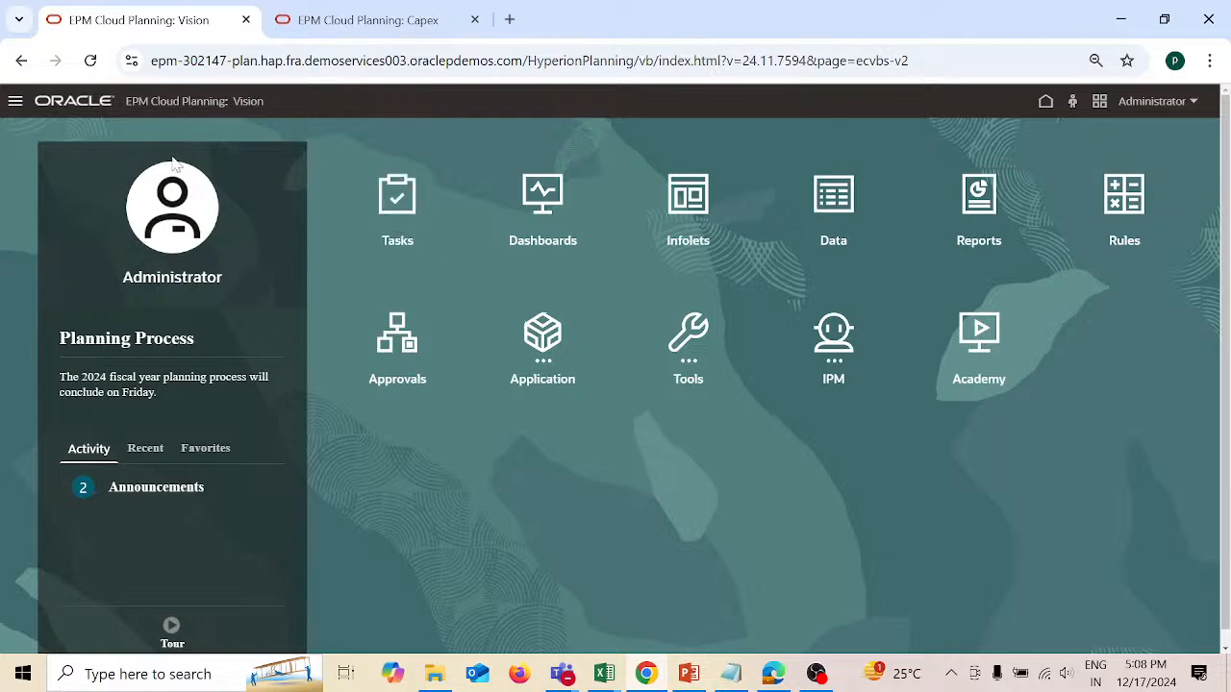
left_click(16, 105)
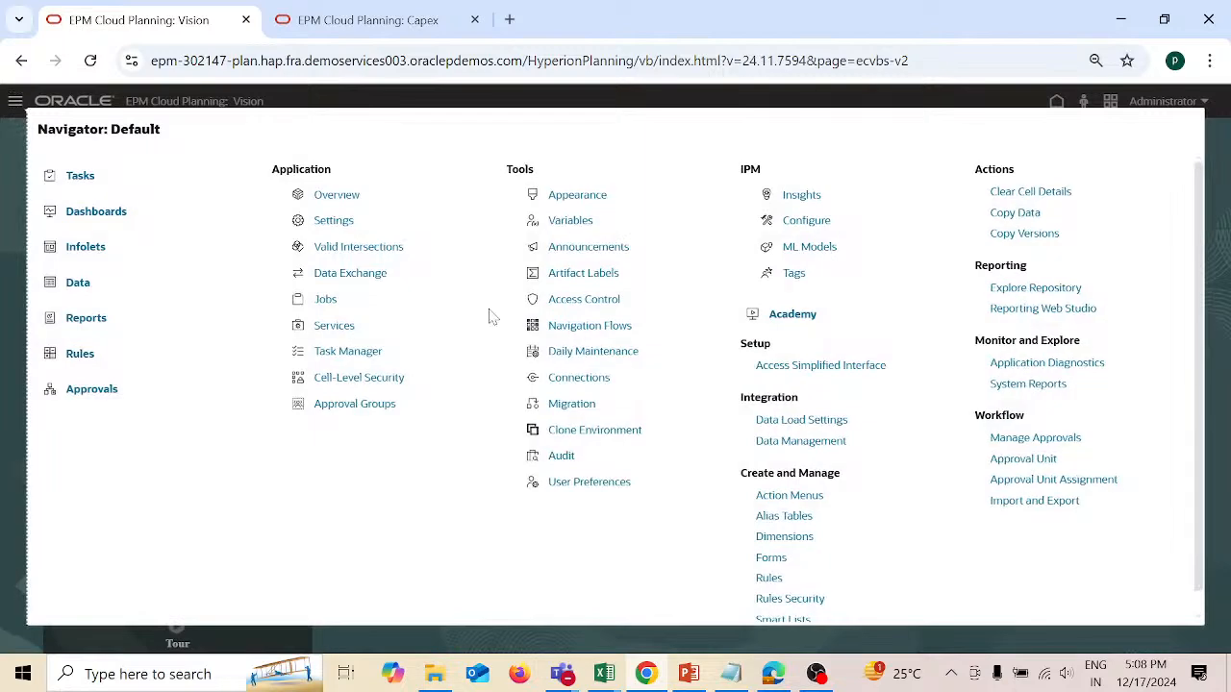
left_click(775, 582)
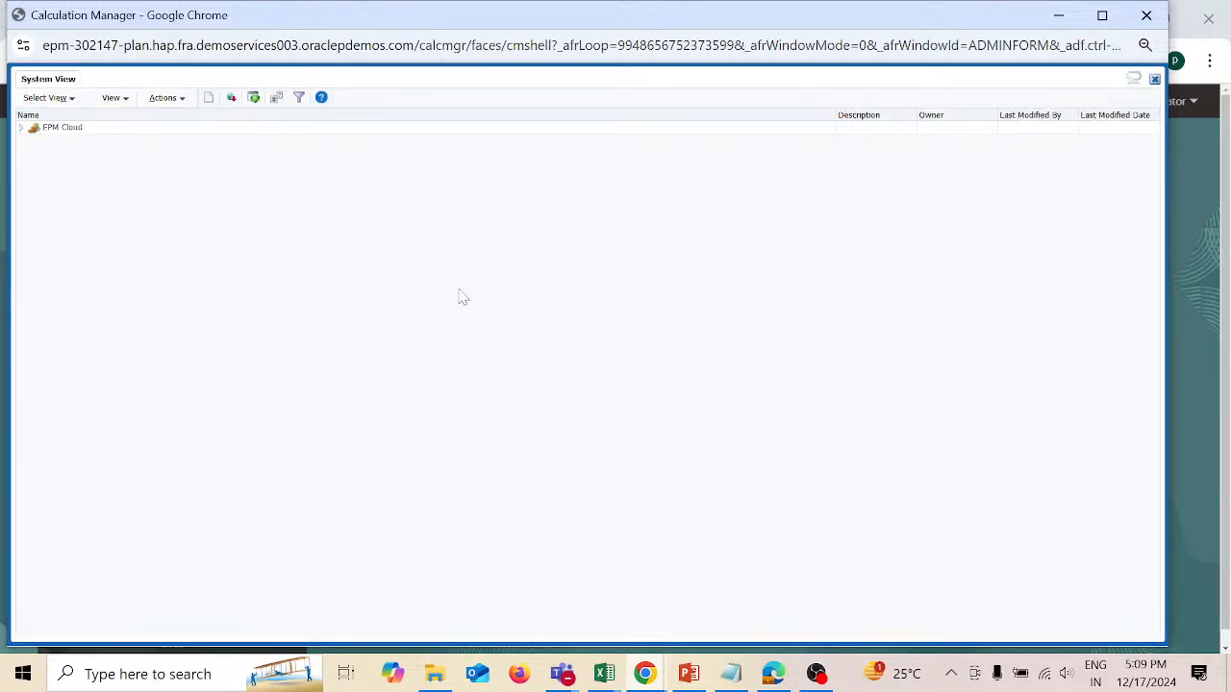
Step: Start a new object of type Rule for application type EPM Cloud, application Vision and cube Plan1
left_click(186, 104)
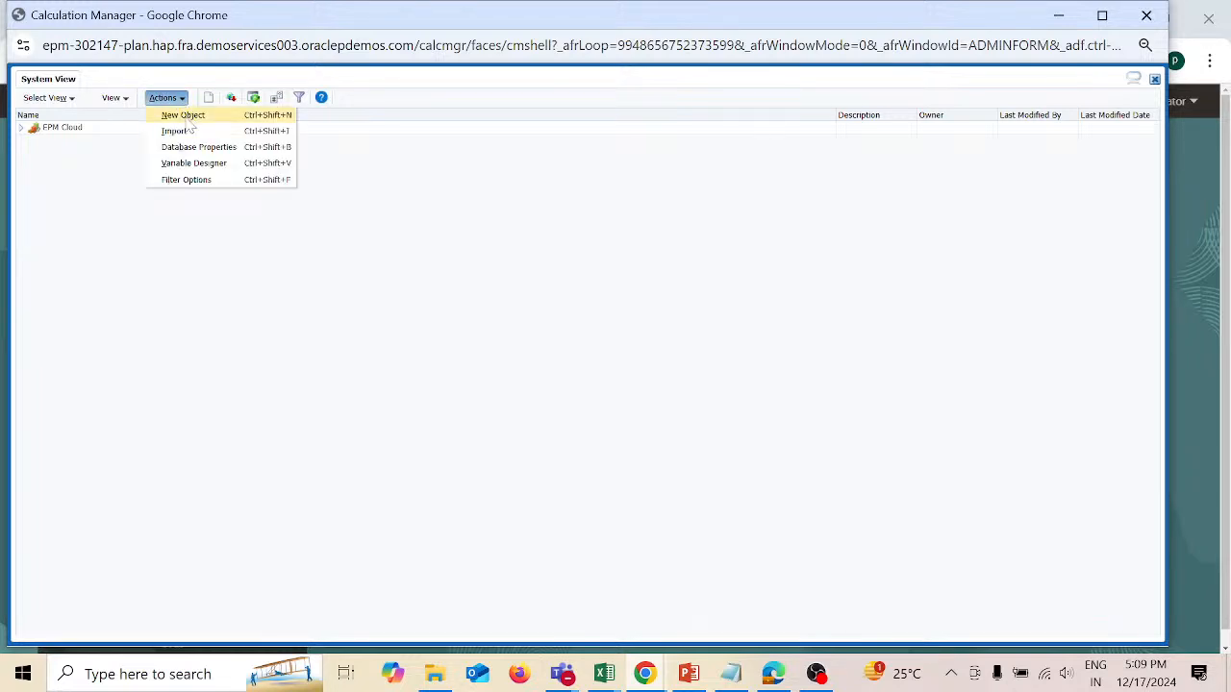
left_click(185, 115)
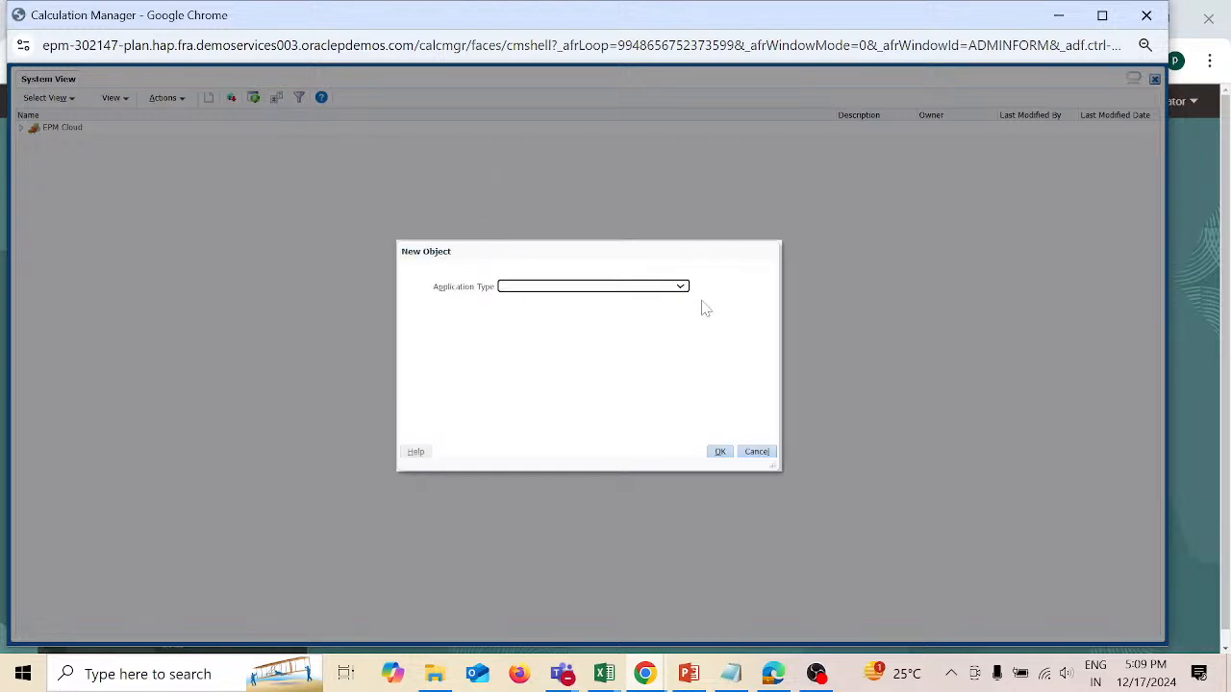
left_click(682, 289)
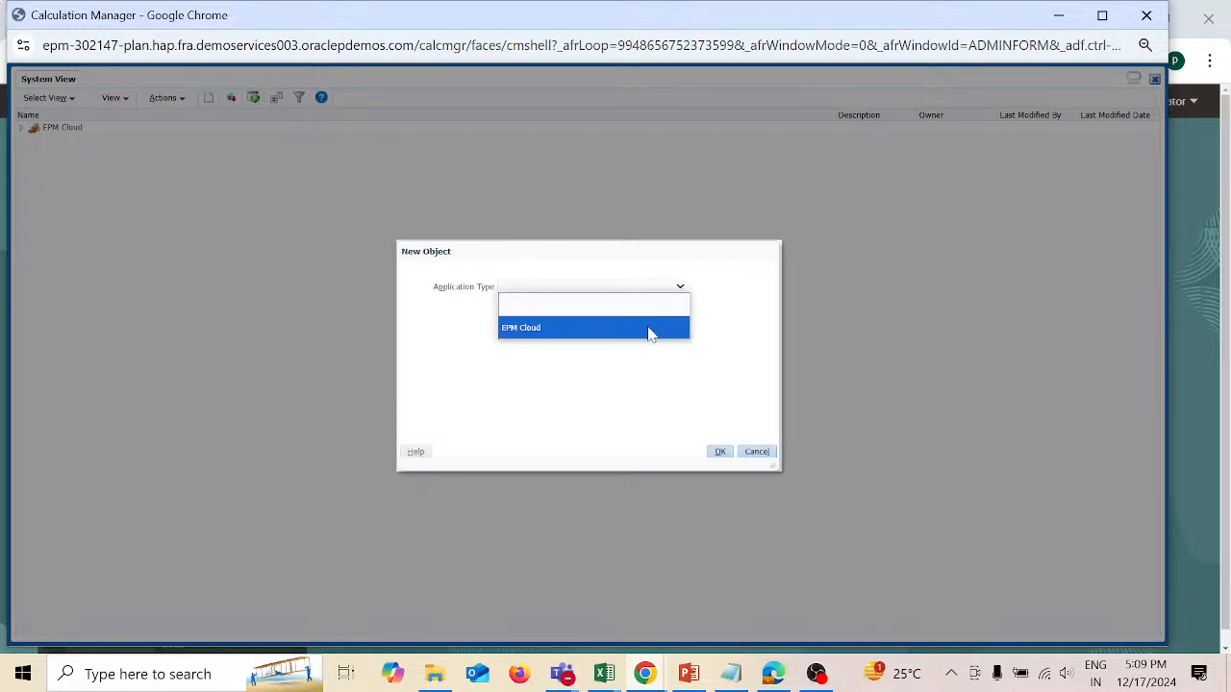
left_click(649, 328)
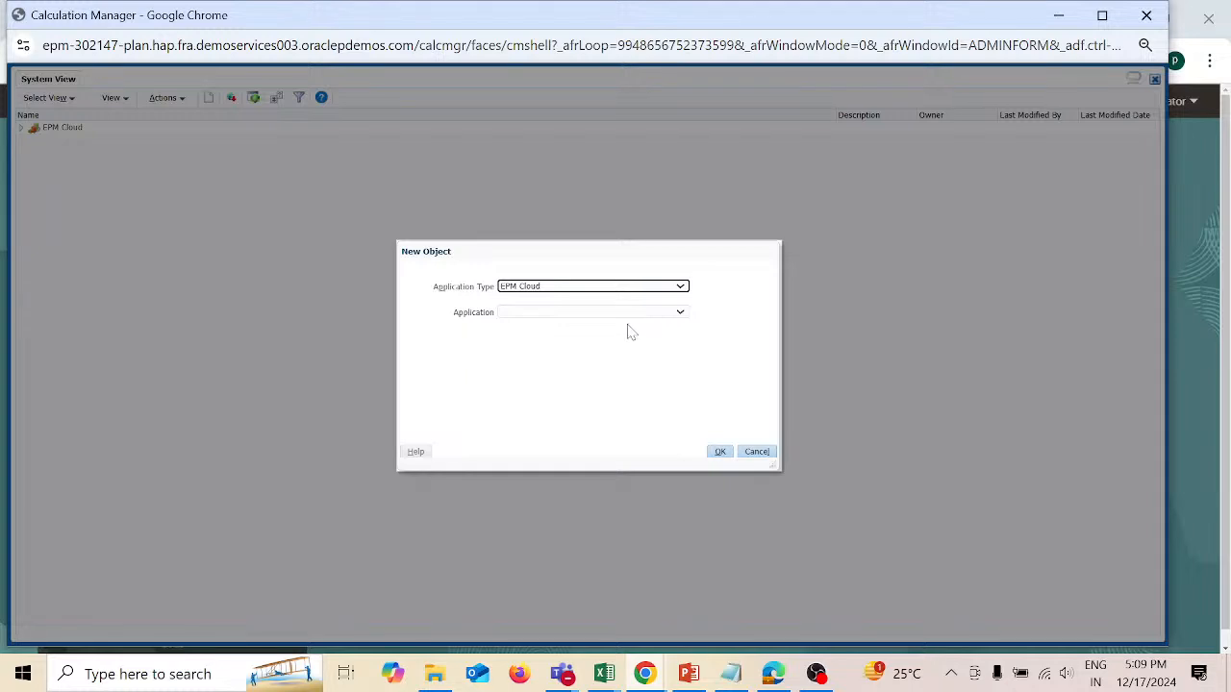
left_click(635, 320)
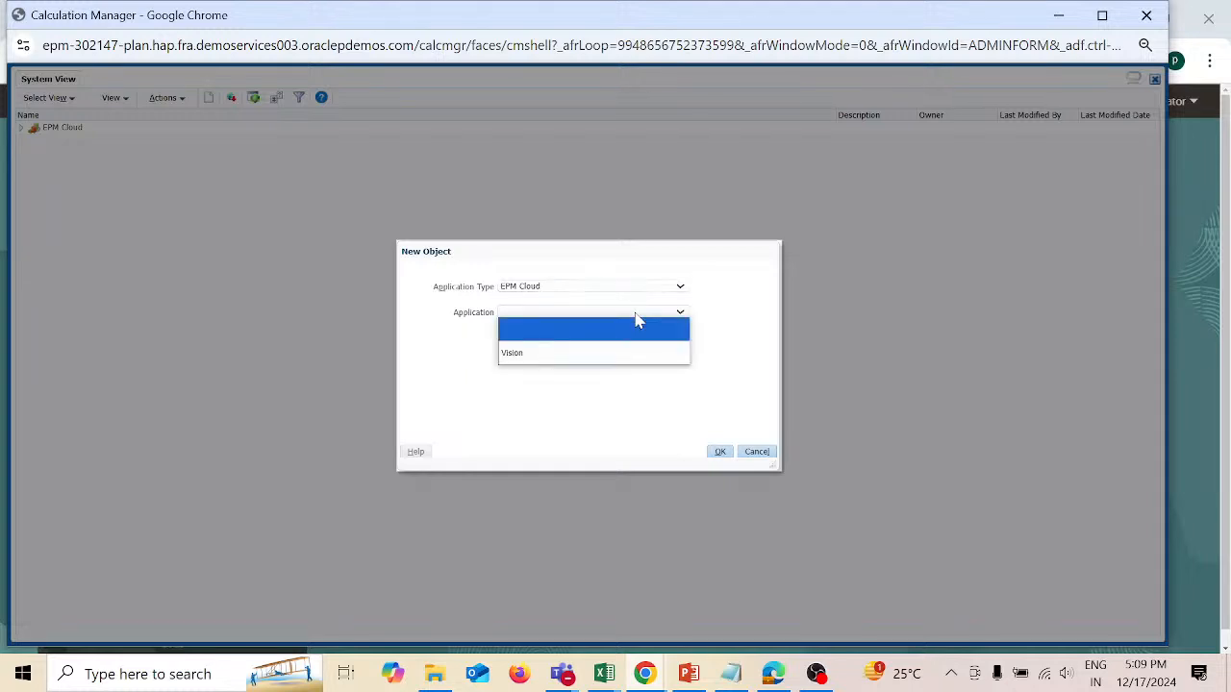
left_click(616, 352)
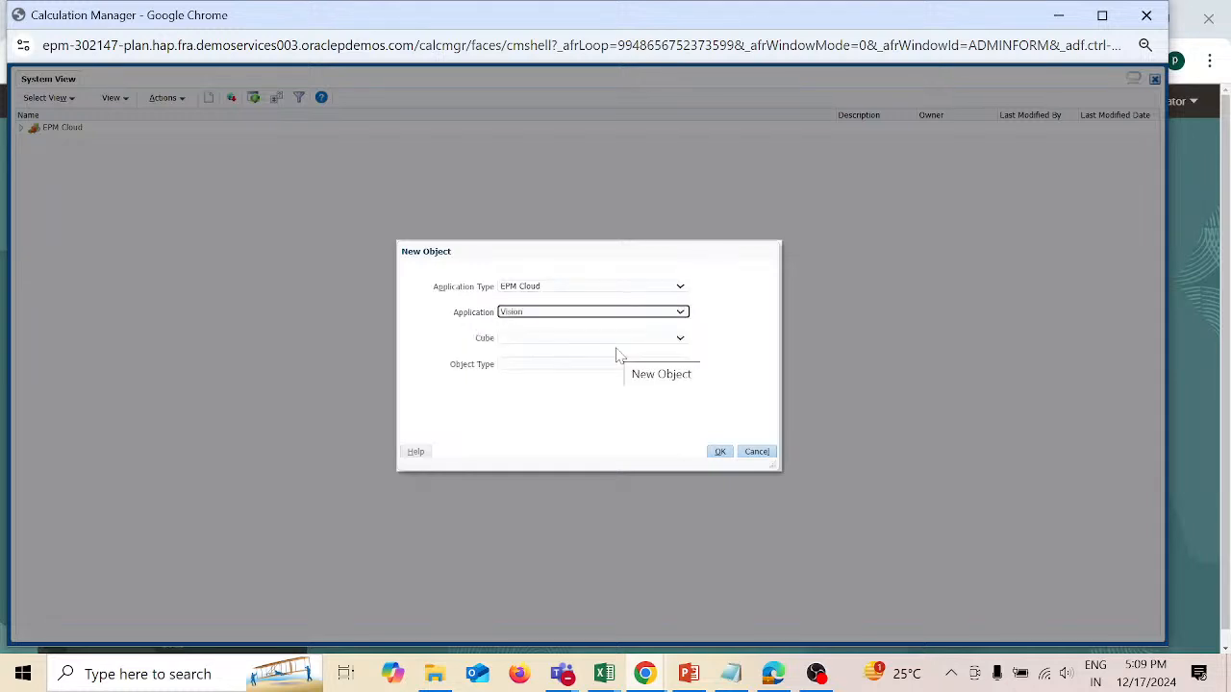
left_click(597, 340)
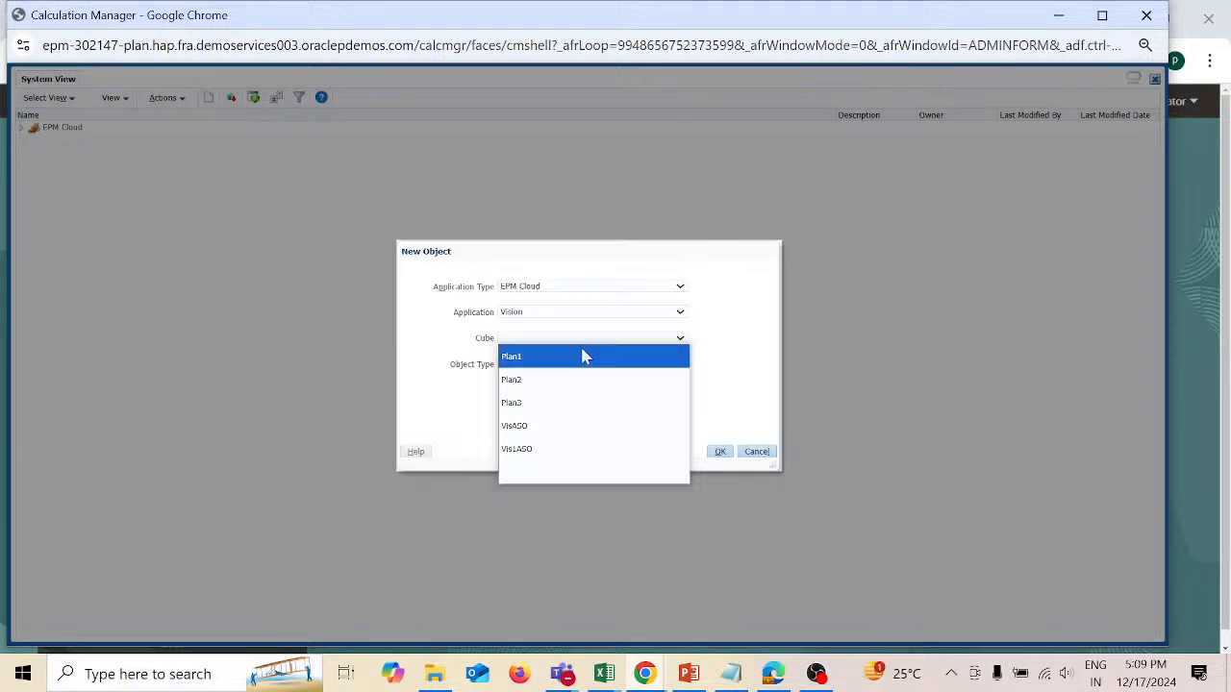
left_click(577, 357)
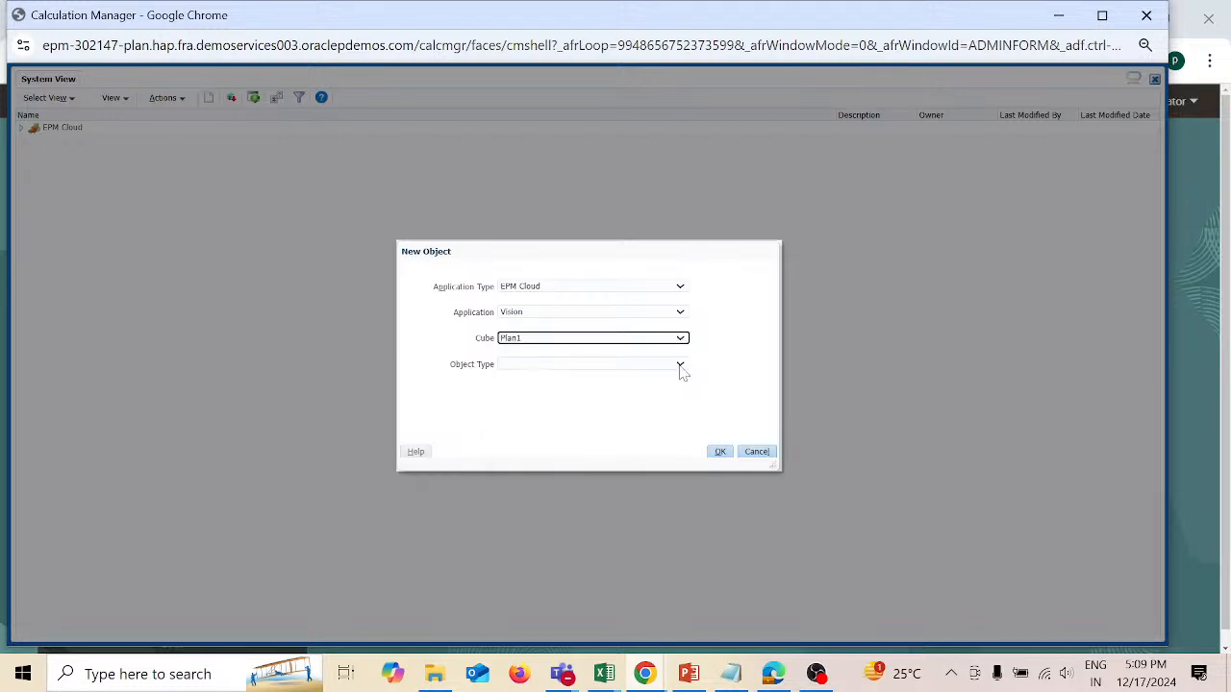
left_click(680, 370)
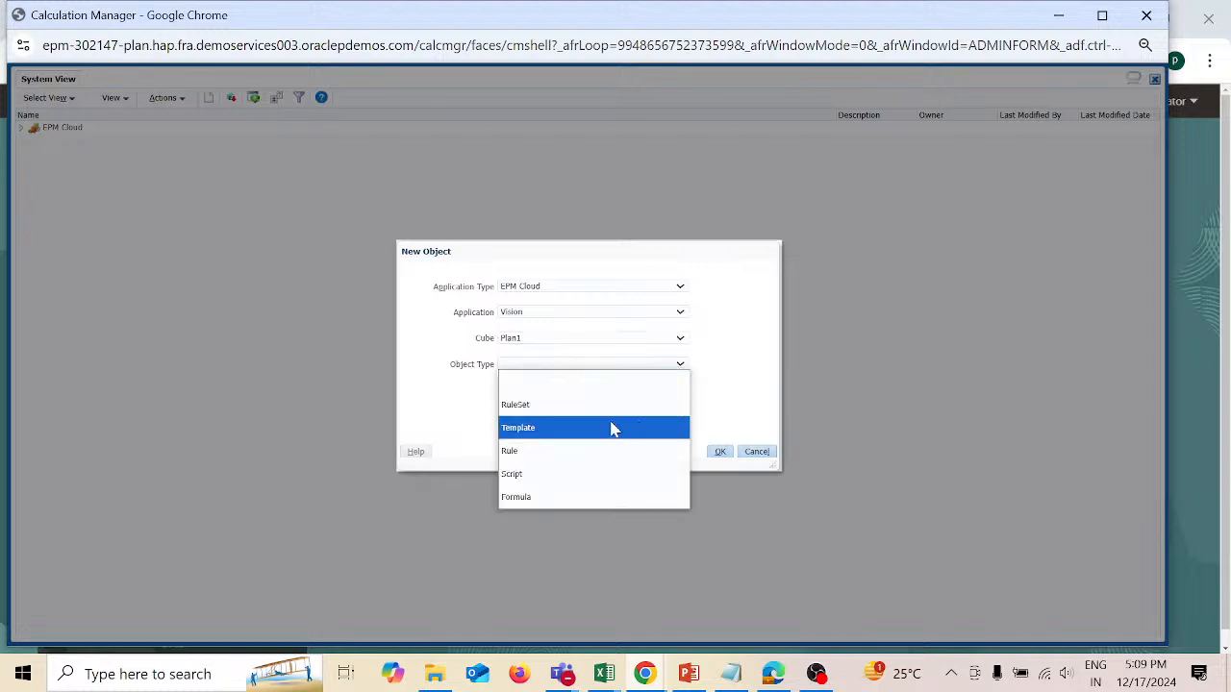
left_click(590, 452)
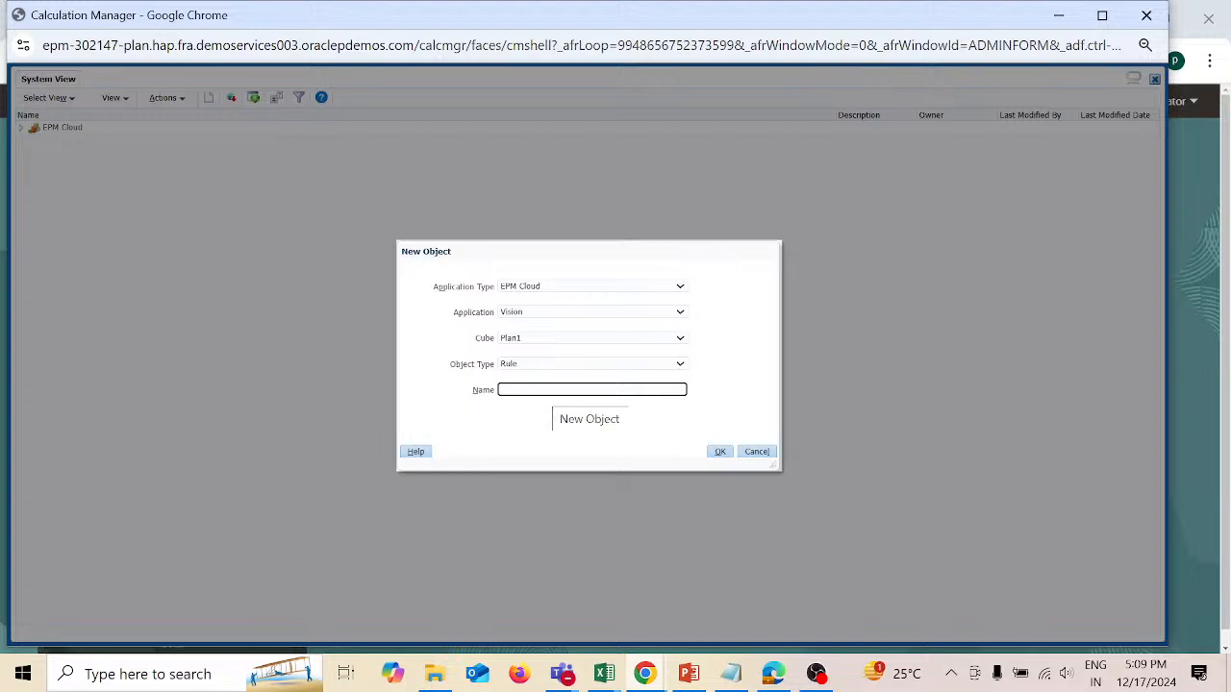
Step: Name the new rule Replacing0 and create it, opening it for editing
type("ReplacingU")
left_click(722, 454)
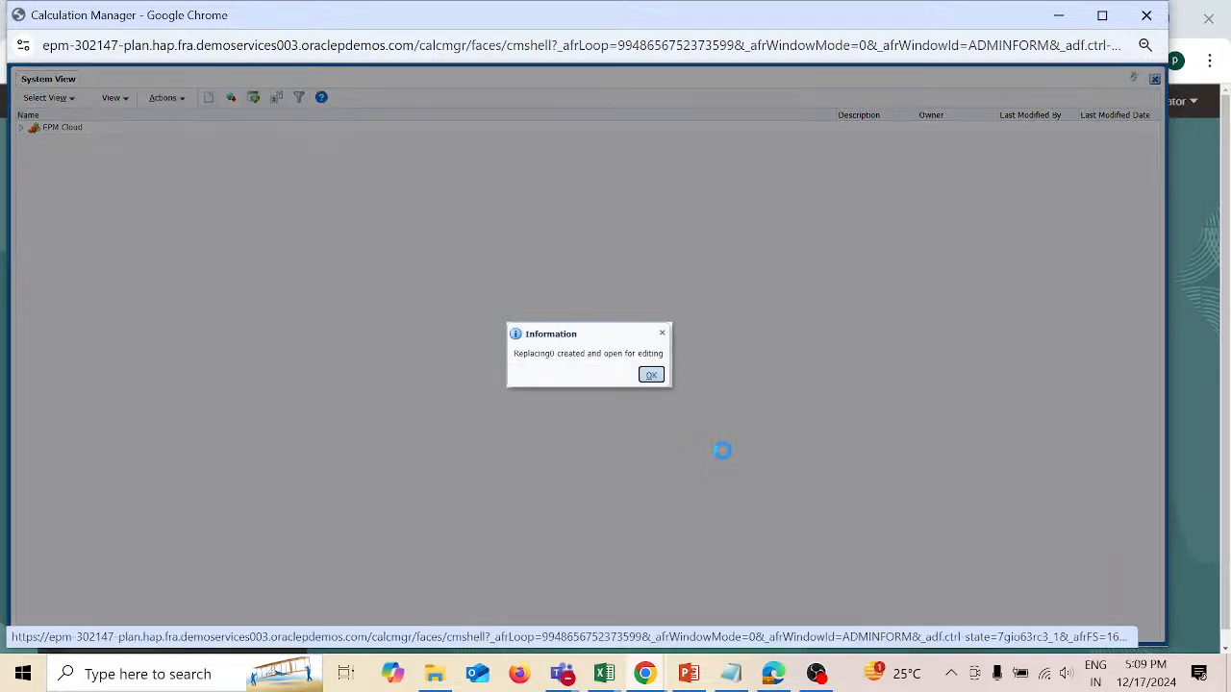
left_click(654, 377)
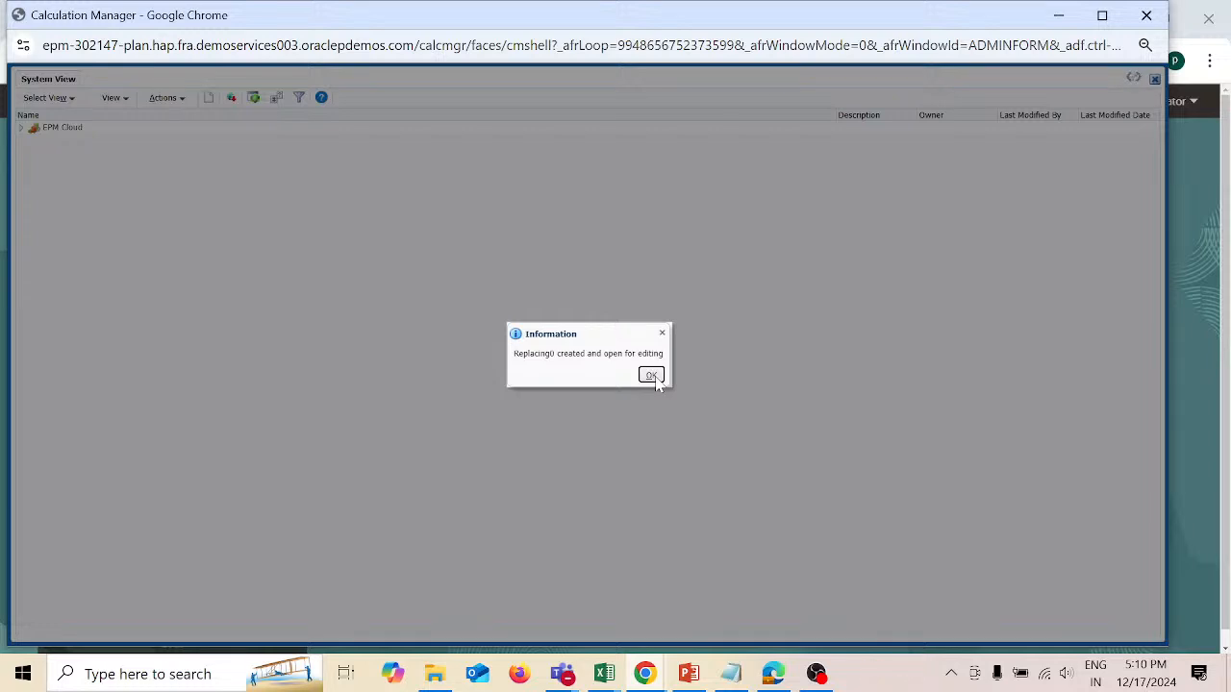
left_click(656, 378)
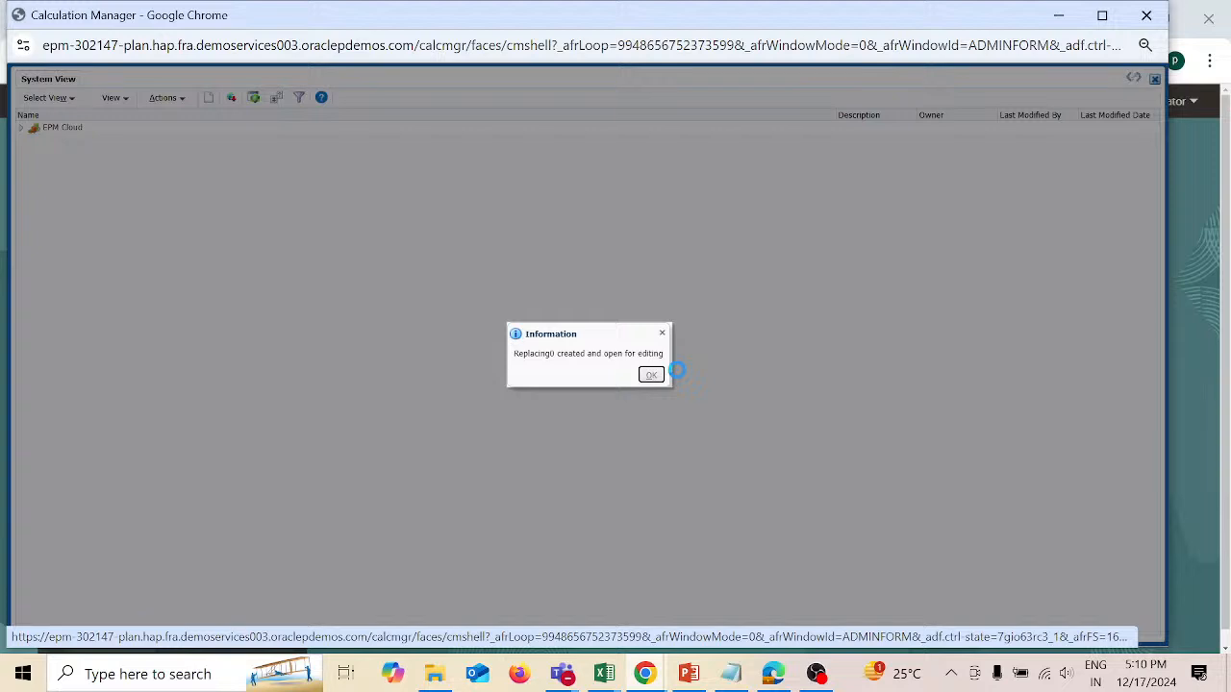
key("Return")
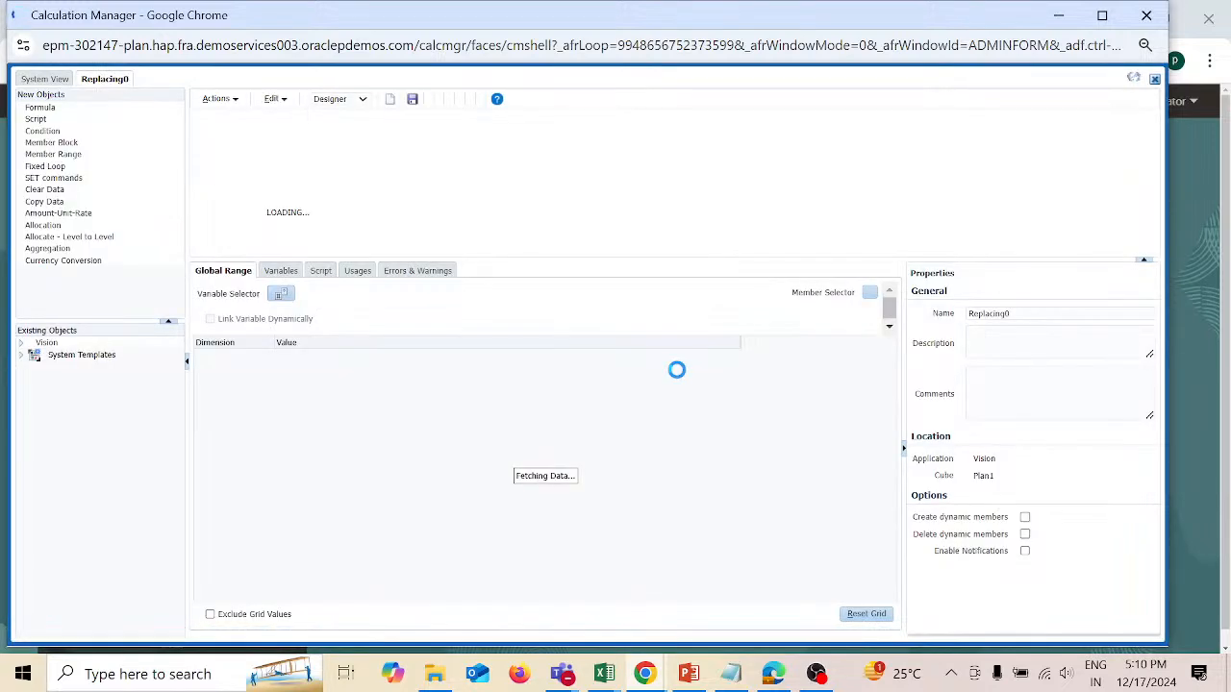
Step: Switch the rule to Edit Script mode and write a FIX ("BaseData") block closed with ENDFIX
left_click(363, 99)
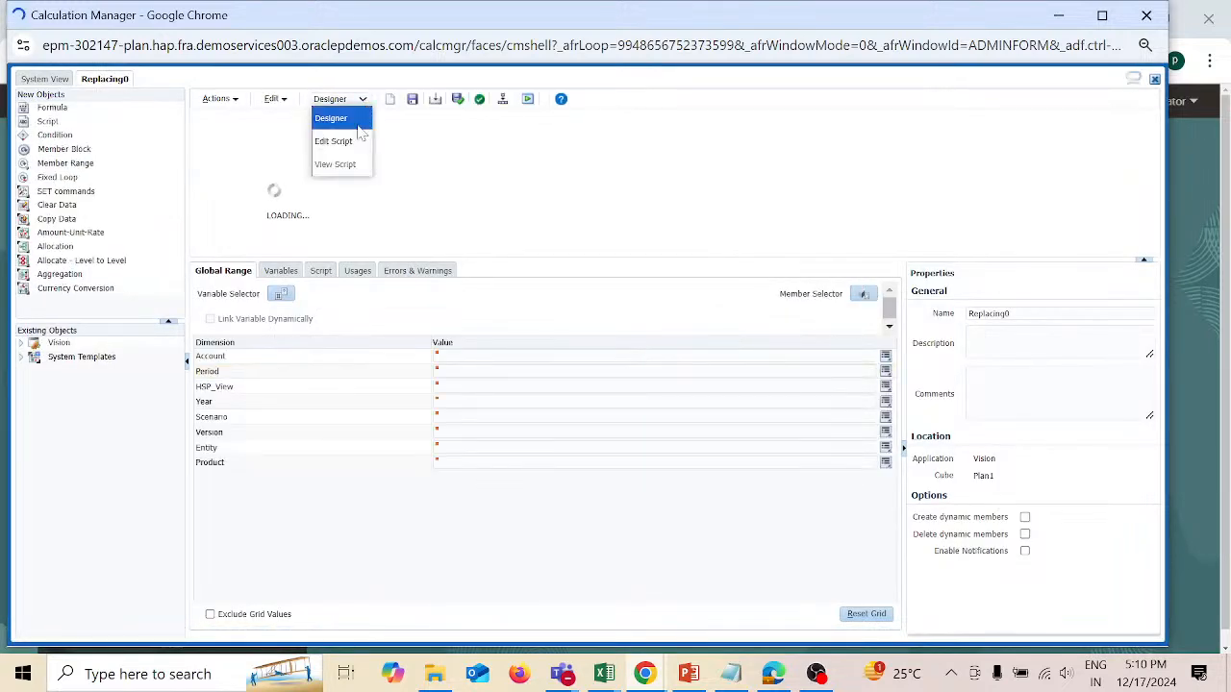
left_click(354, 141)
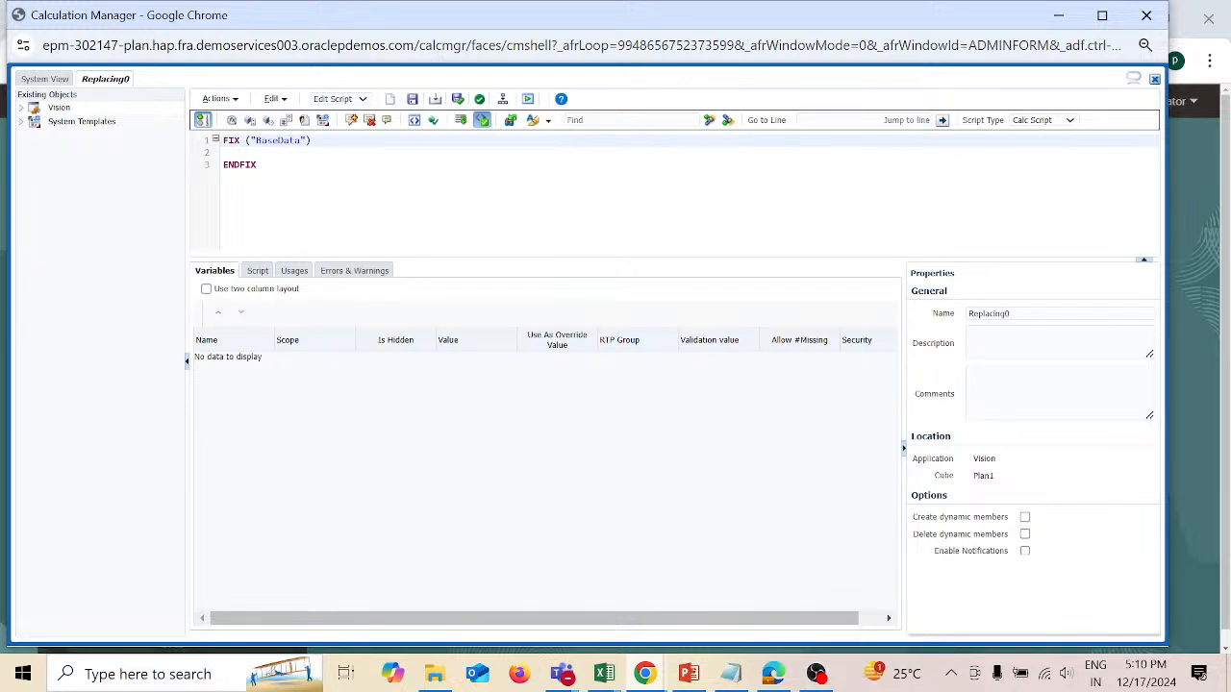
key("Return")
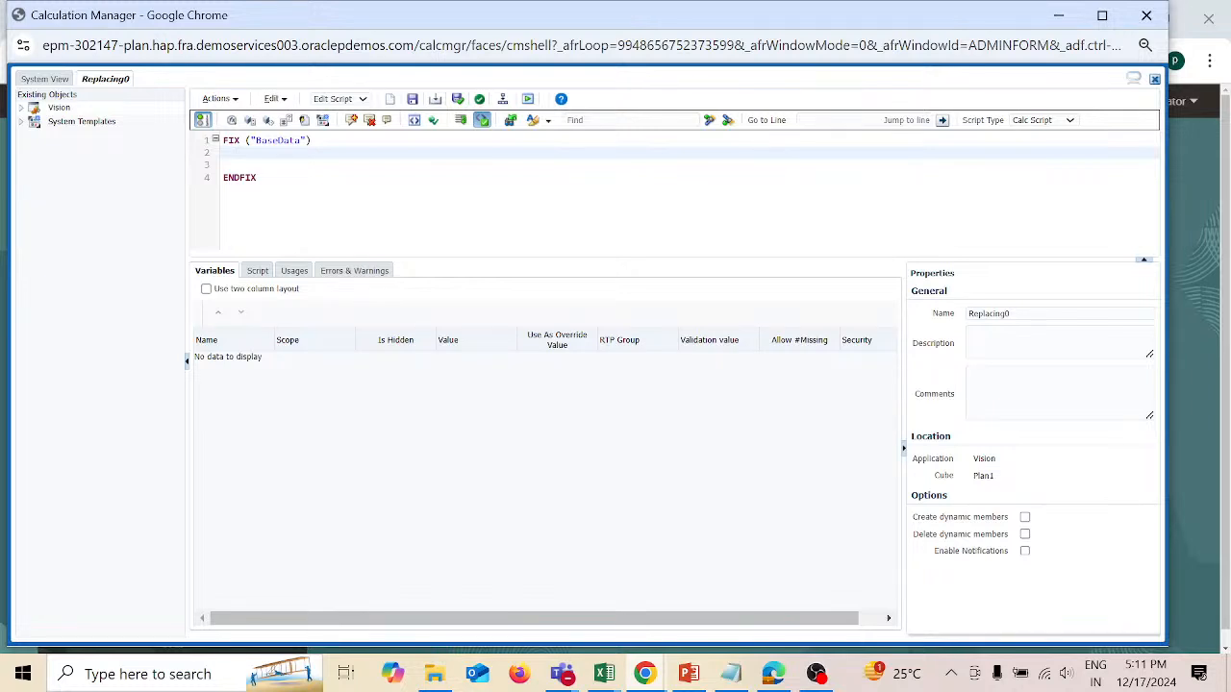
Step: Add the statement SET UpdateCalc Off; on the first line inside the FIX block
type("SET")
type("UpdateCalc Off")
type(";")
key("Return")
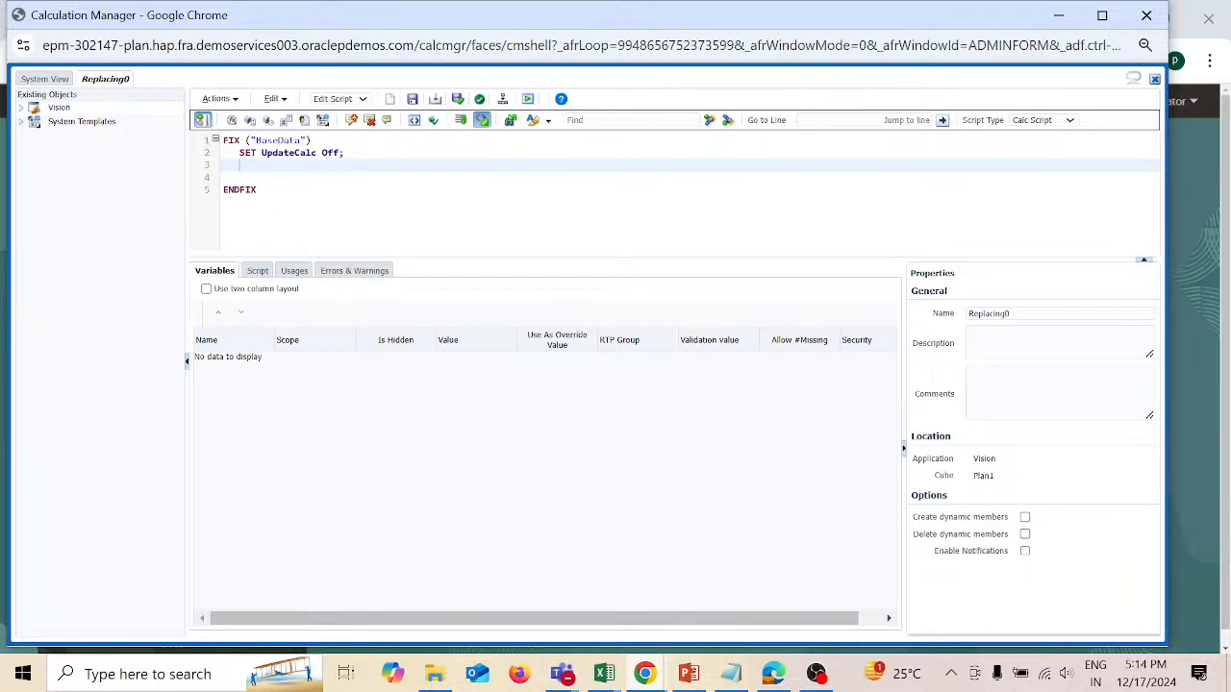
Step: Start a calculation block on the member "Actual" with an opening parenthesis below the SET statement
type("\"Actual")
type("(")
key("Delete")
key("Return")
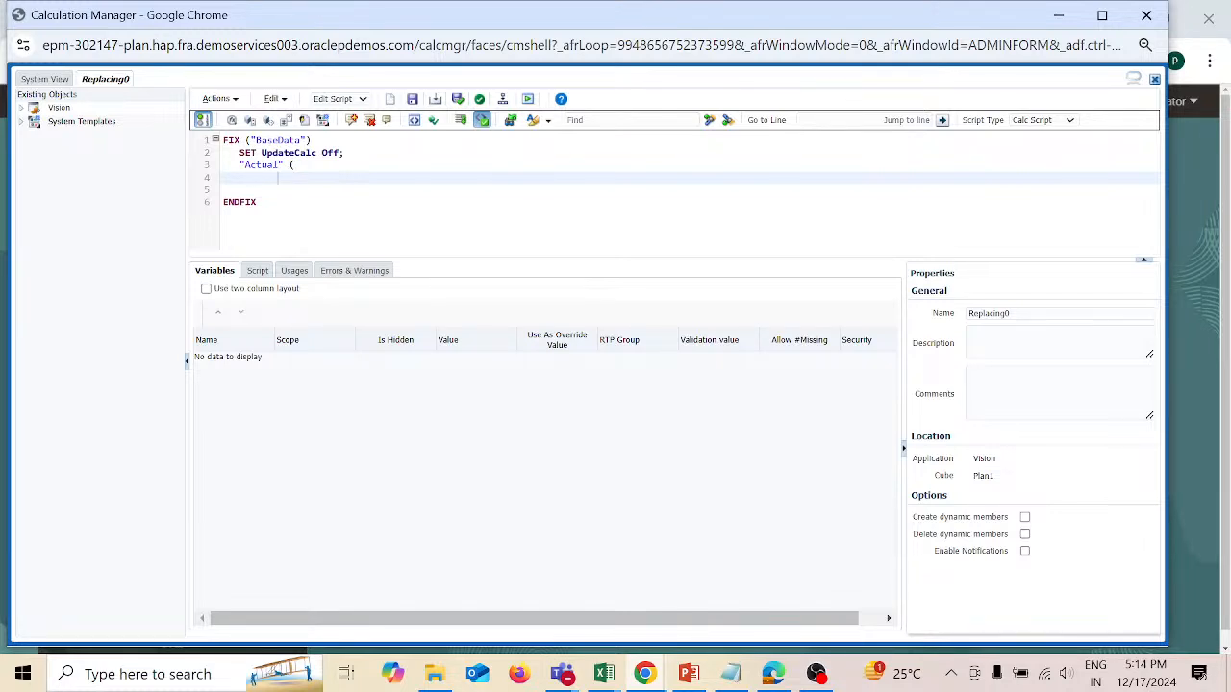
Step: Add the condition IF("Actual"==0) inside the "Actual" block
type("IF(\"Actual")
key("Right")
type("==0")
key("Return")
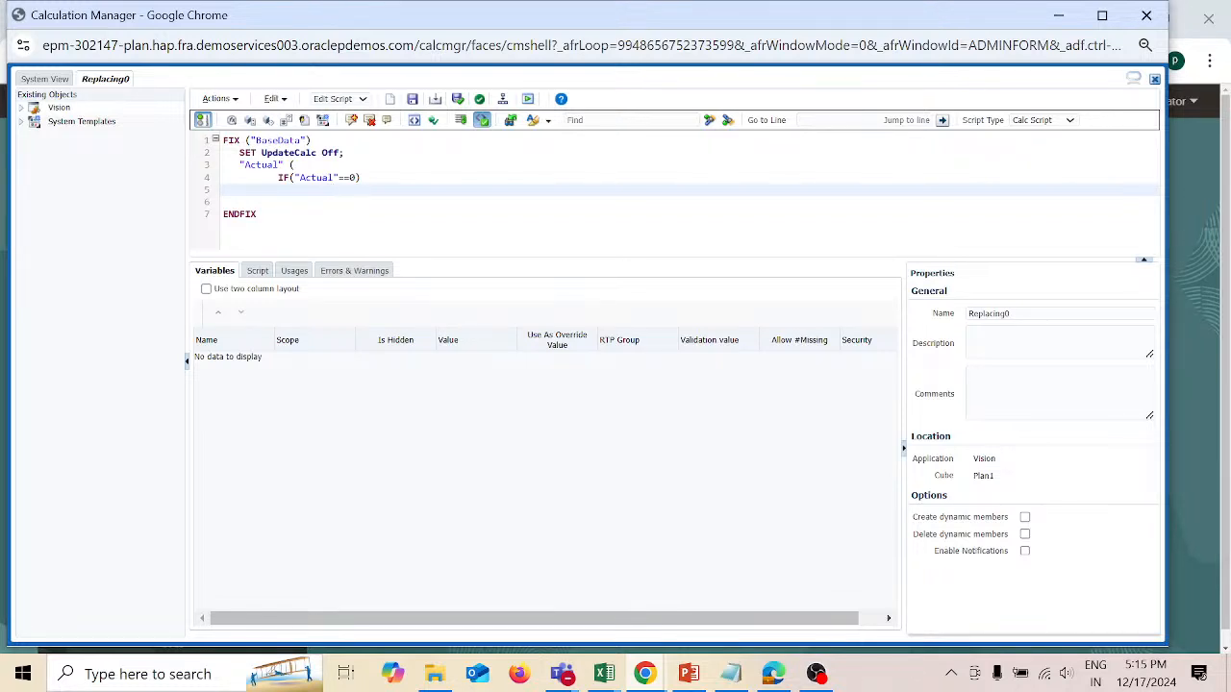
Step: Write #Missing; as the result line under the IF condition
type("#Misss")
key("BackSpace")
type("ing;")
key("Return")
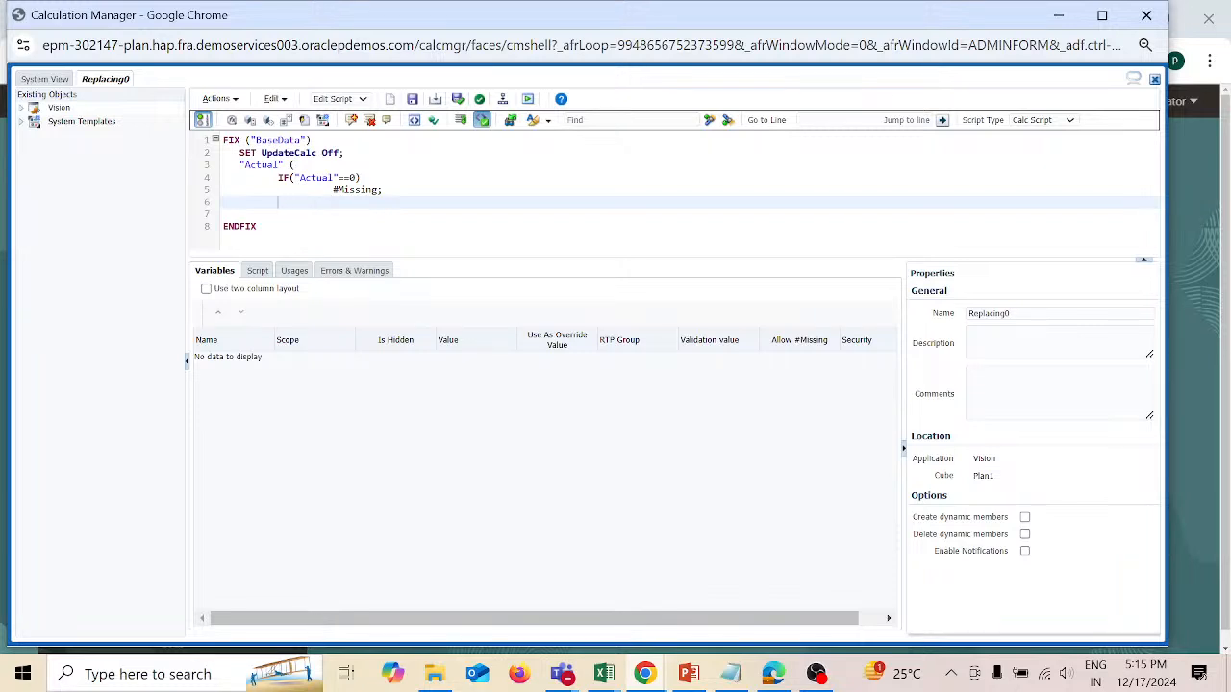
Step: Close the condition with ENDIF and remove the blank line before ENDFIX
type("ENDIF")
key("Delete")
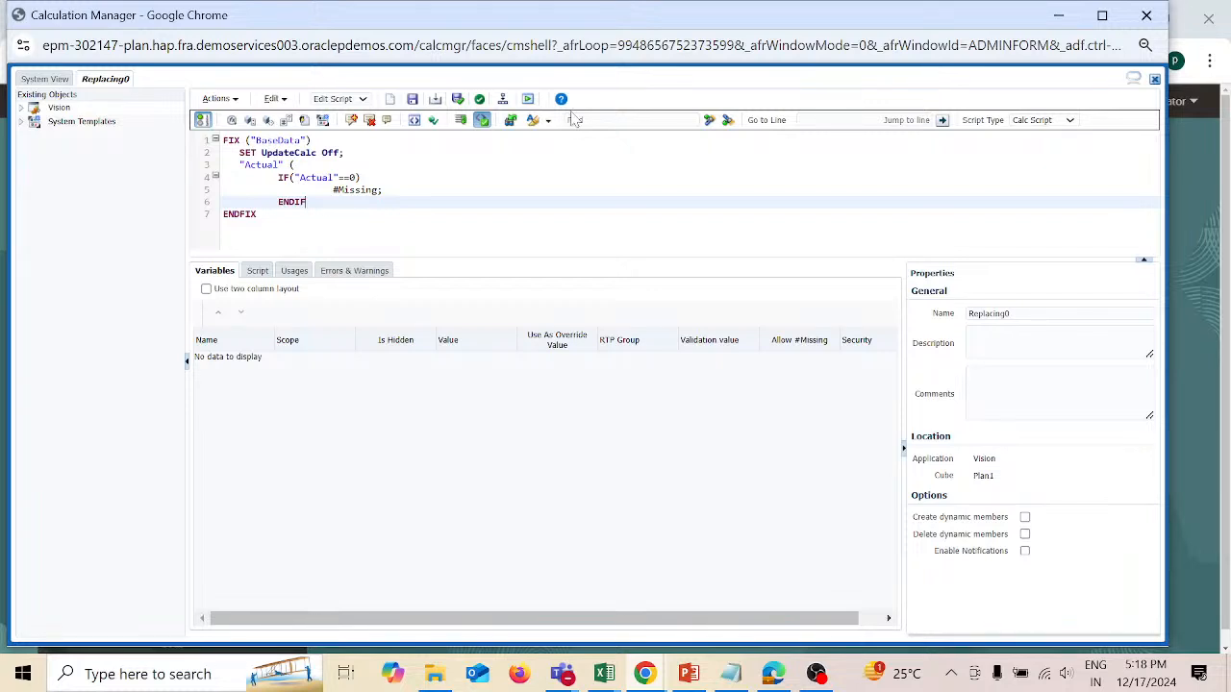
Step: Try to validate and save the Replacing0 rule, continuing the save despite the validation error
left_click(458, 100)
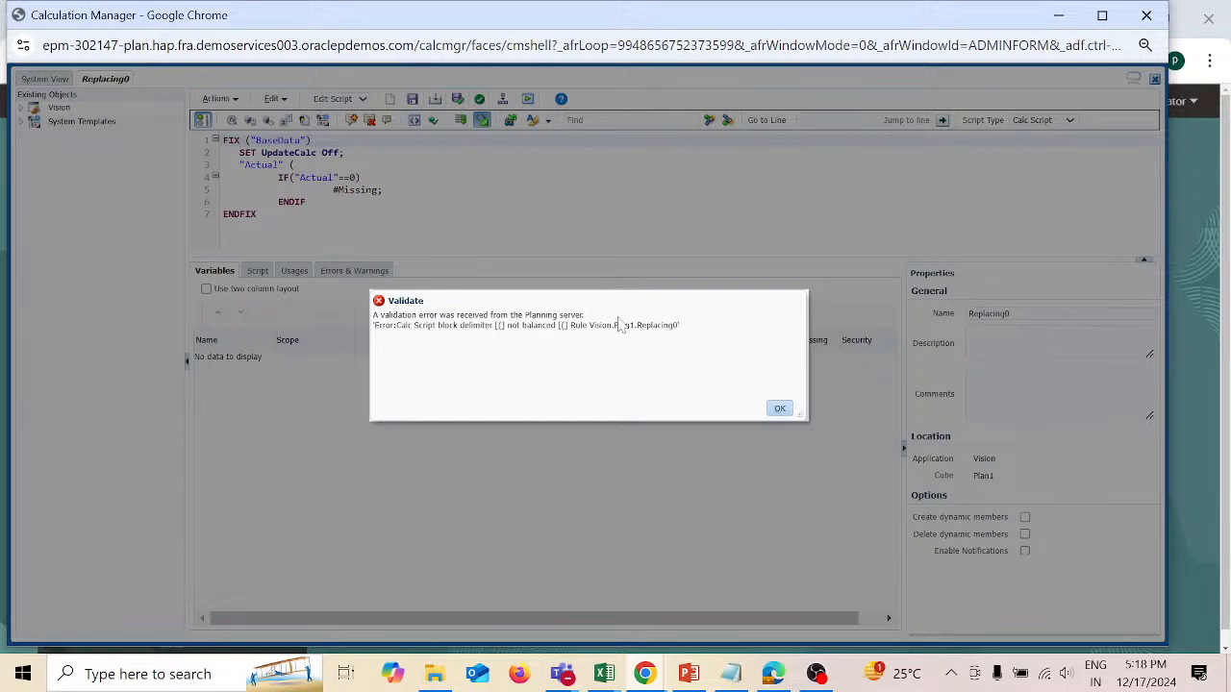
left_click(782, 412)
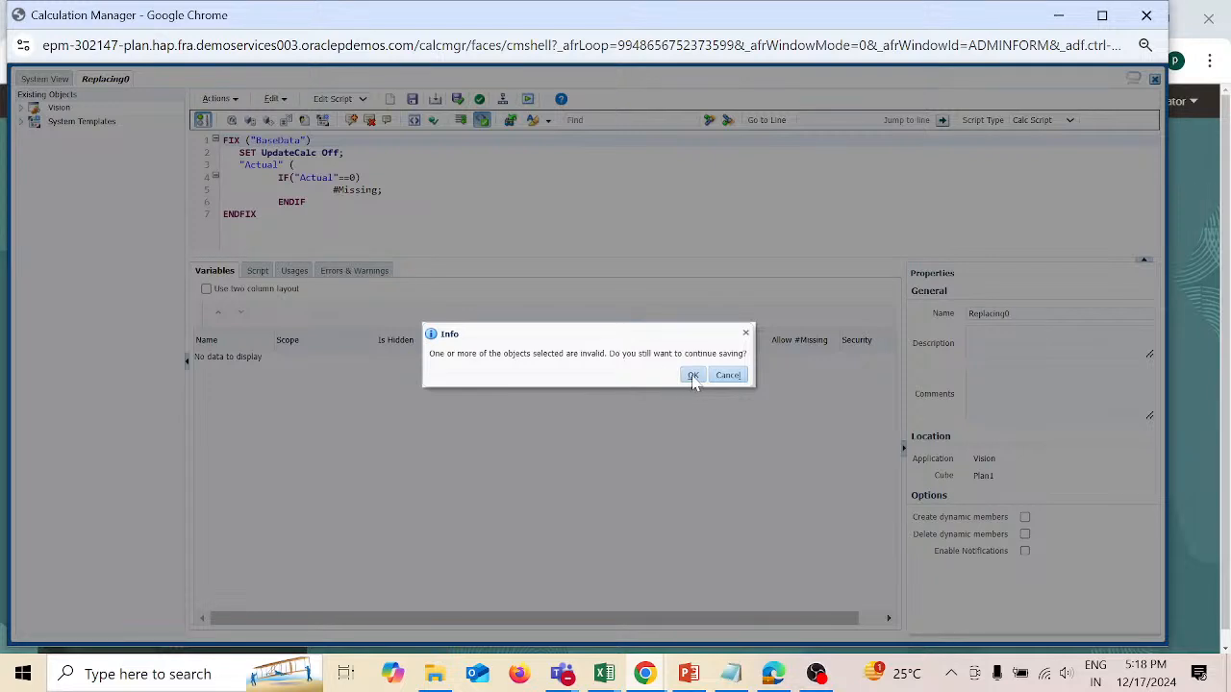
left_click(694, 378)
left_click(693, 376)
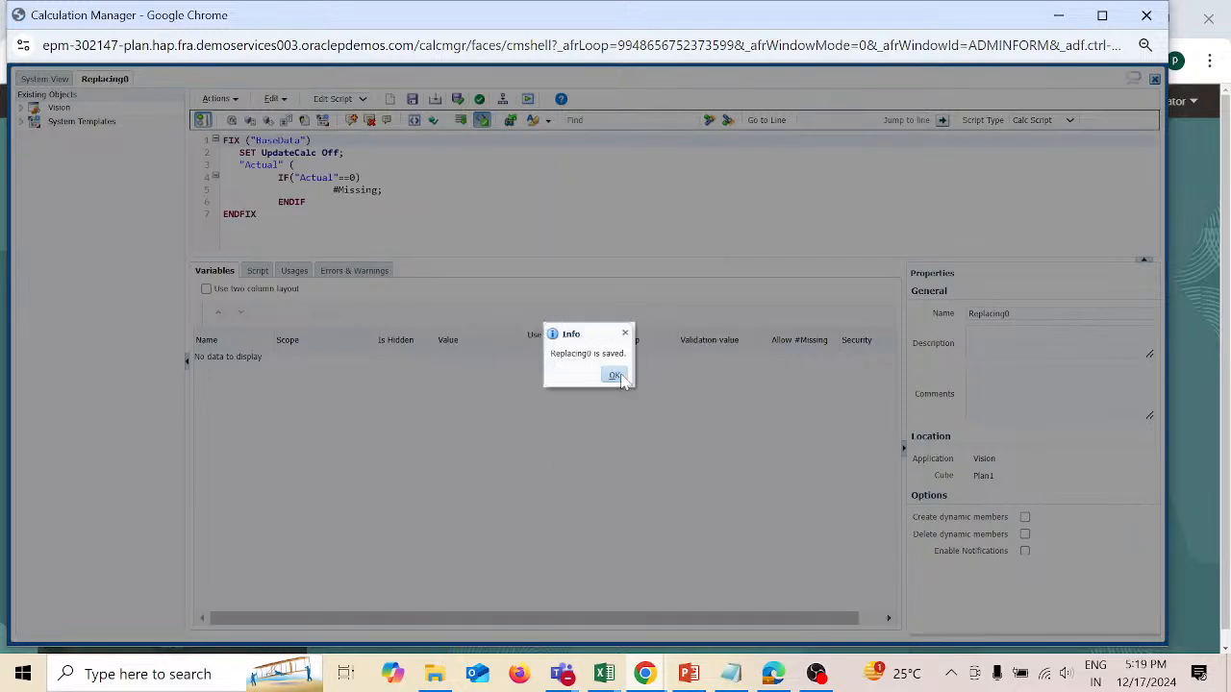
left_click(618, 377)
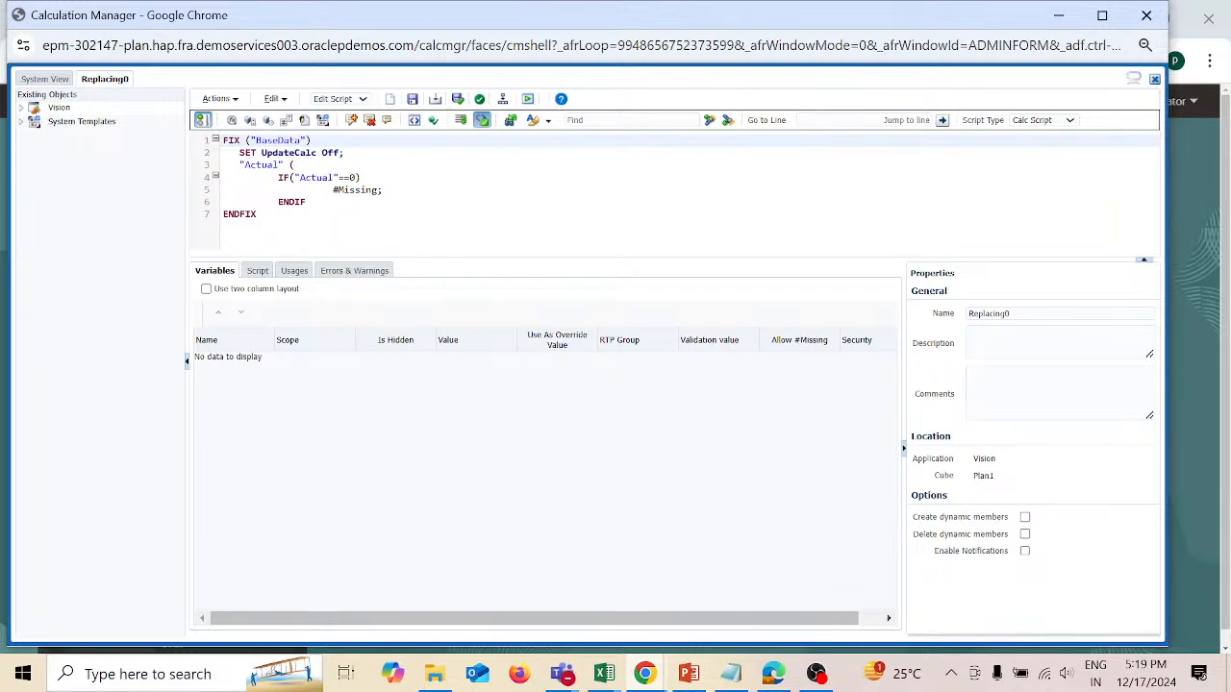
Step: Close the "Actual" block with a closing parenthesis after ENDIF, and validate and save the rule
left_click(307, 202)
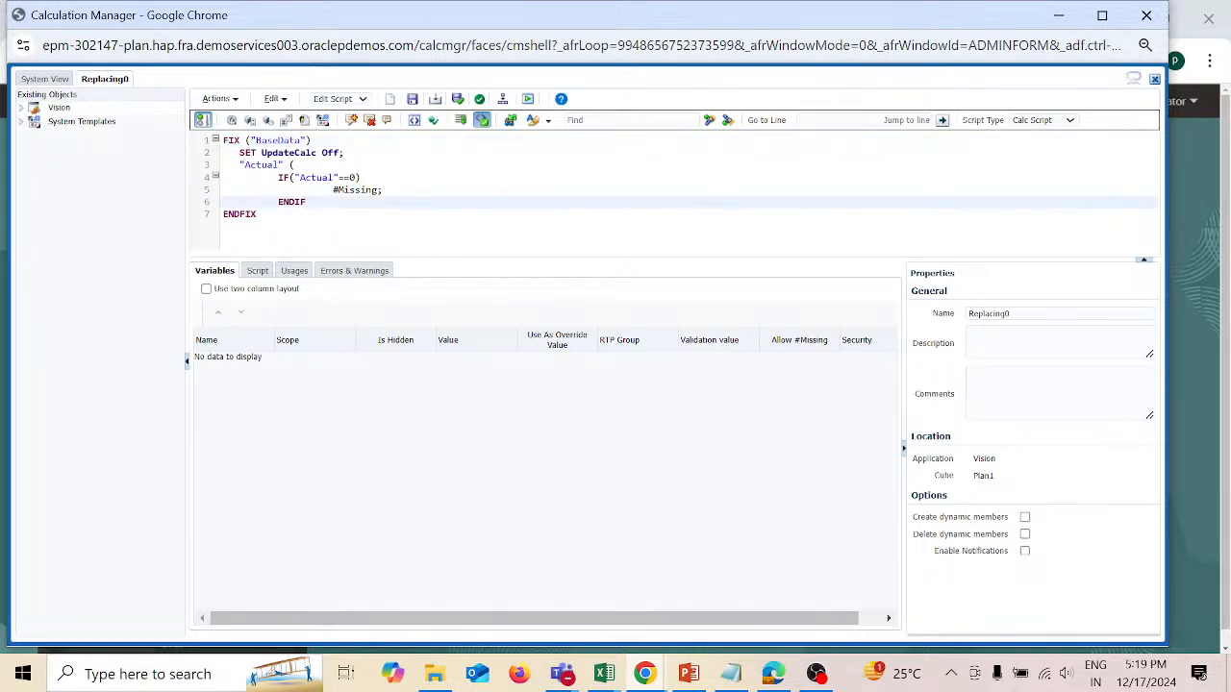
type(")")
left_click(459, 99)
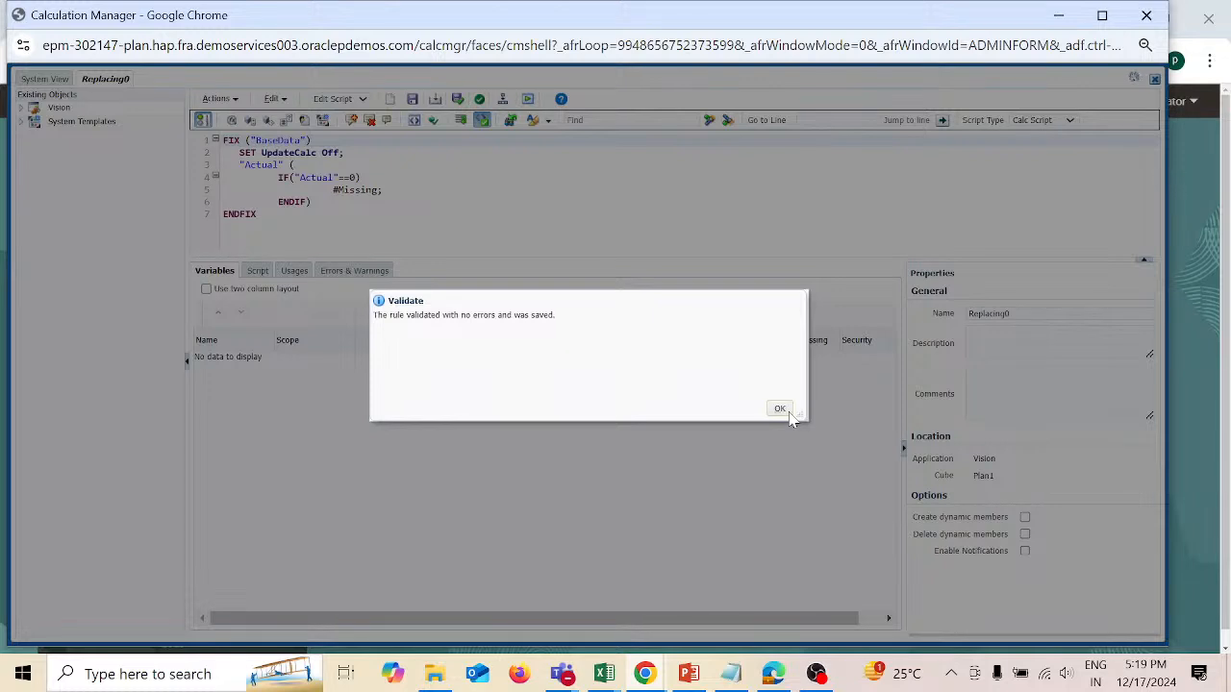
left_click(781, 410)
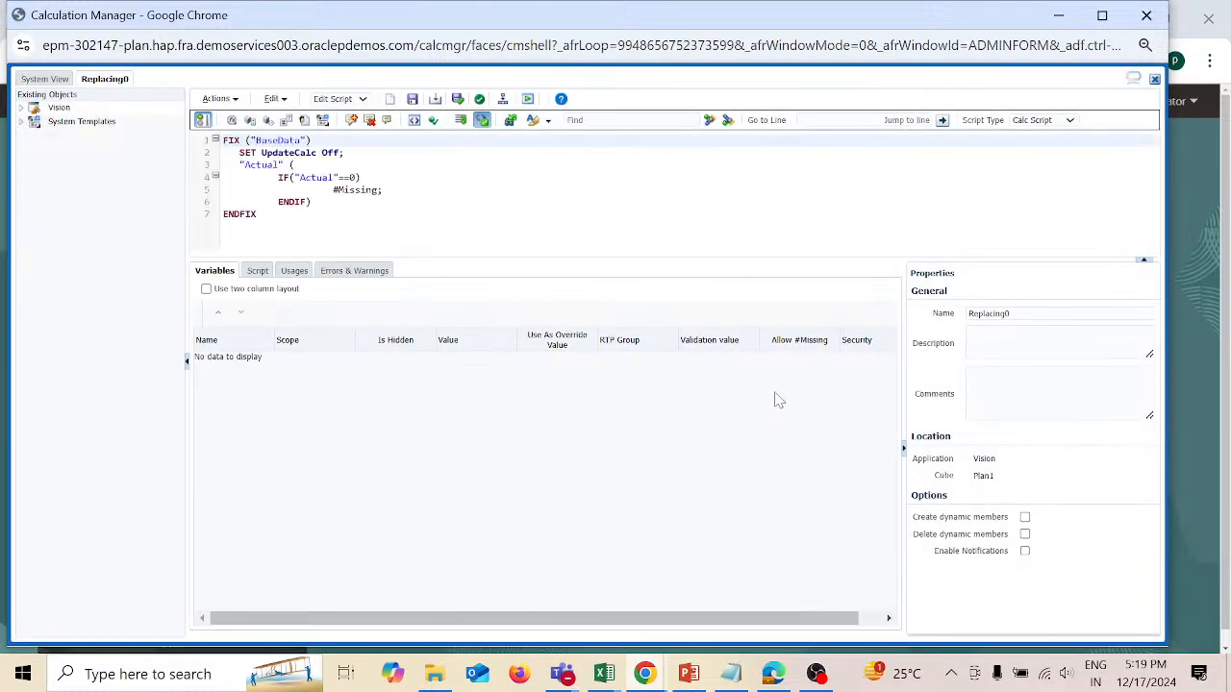
Step: Validate and deploy the Replacing0 rule
left_click(502, 101)
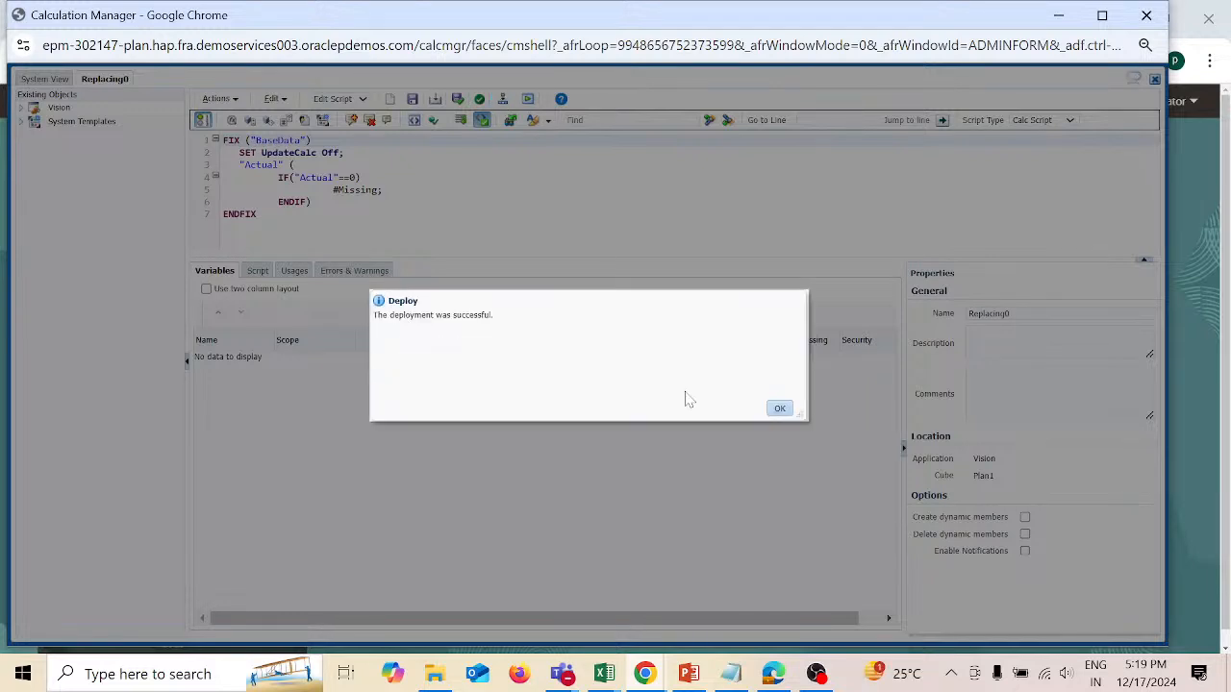
left_click(780, 408)
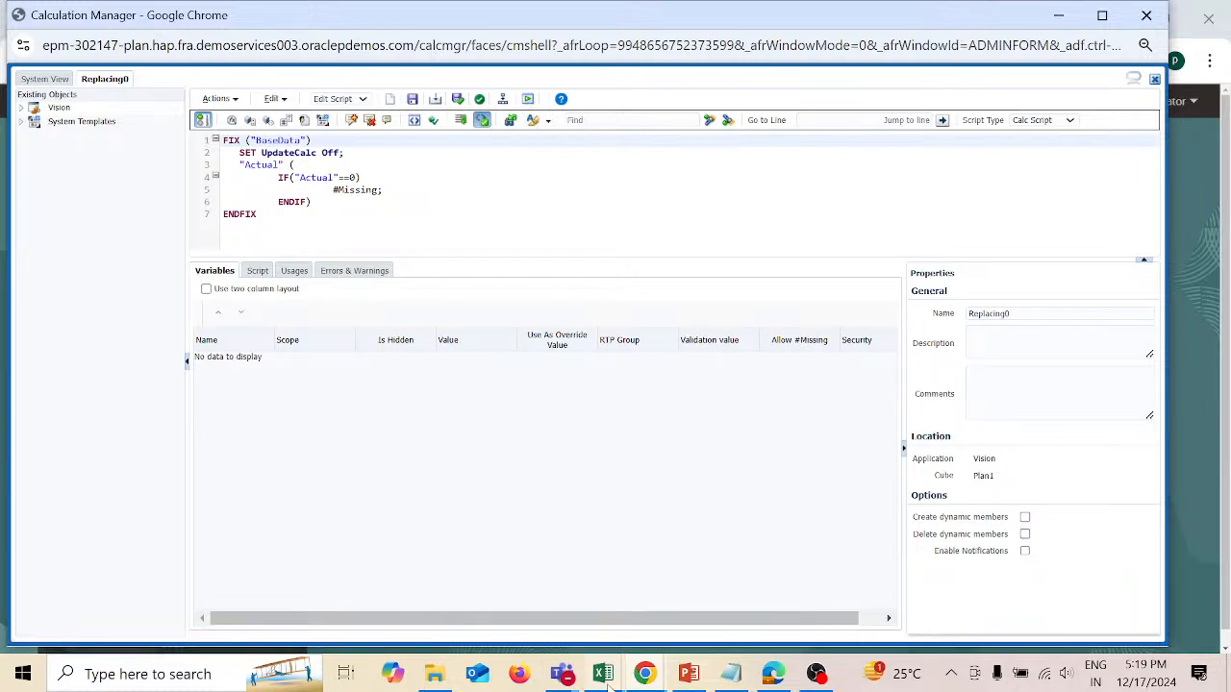
Step: Switch to the Admin workbook in Excel and copy the column header members in B1:B7 to column C, starting at C1
mouse_move(605, 679)
left_click(695, 602)
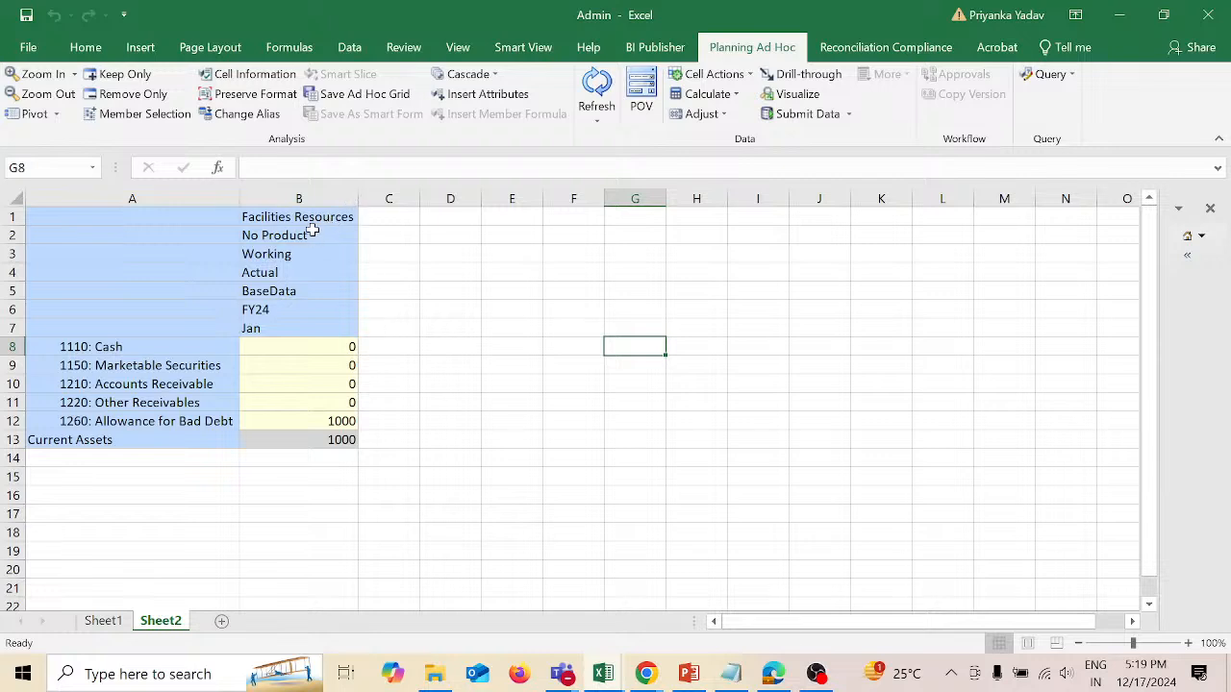
left_click_drag(313, 216, 318, 329)
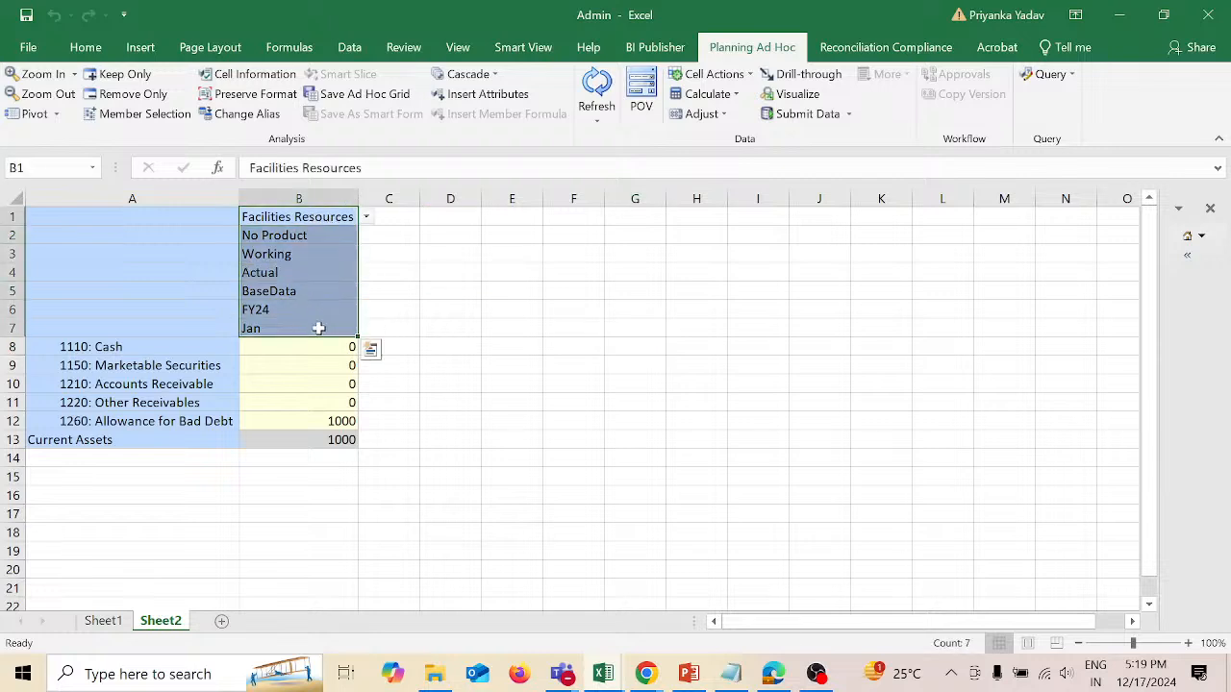
key("ctrl+c")
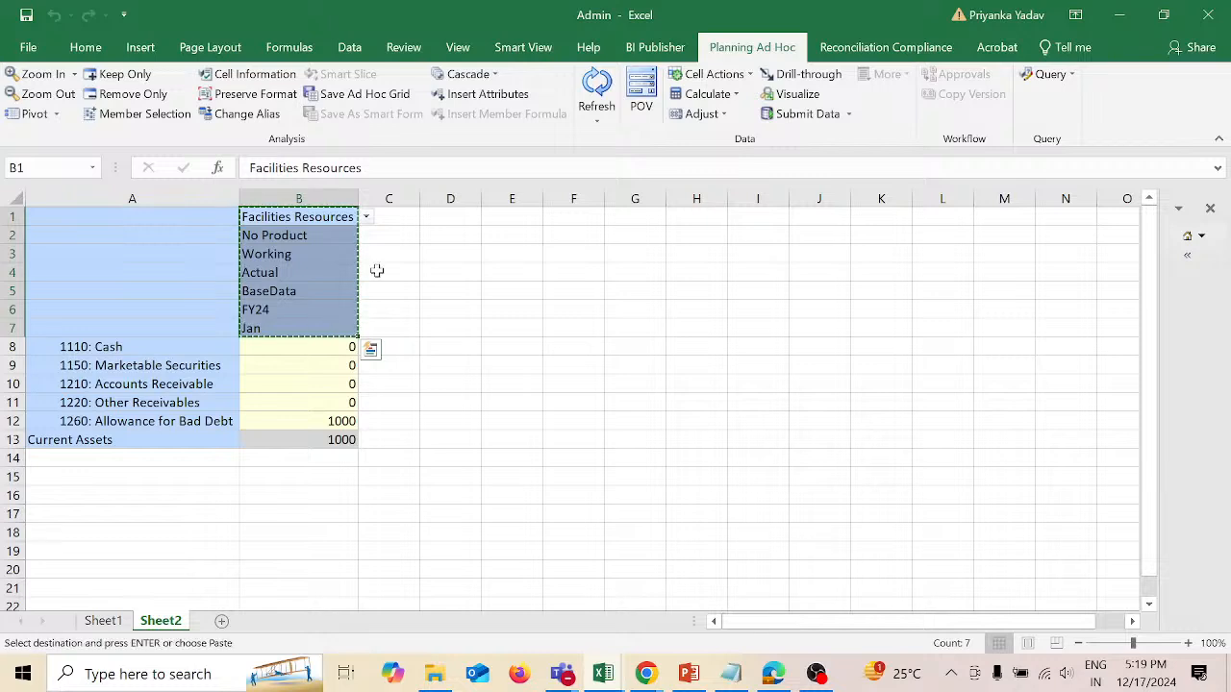
left_click(410, 217)
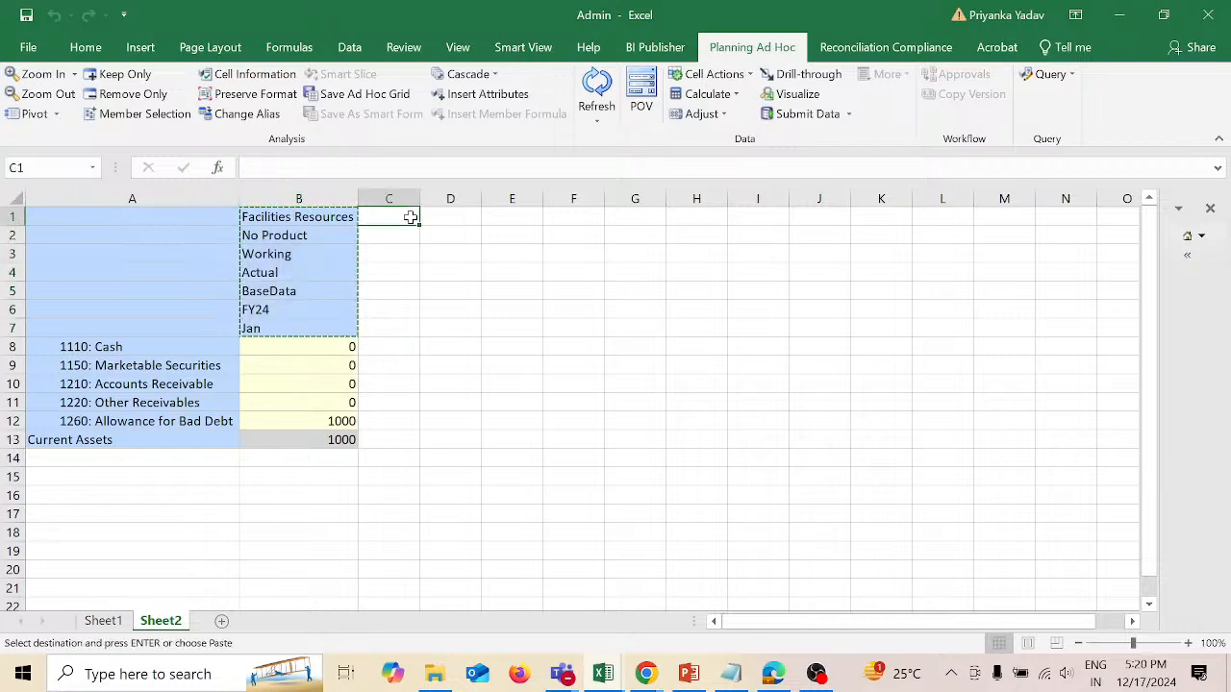
key("ctrl+v")
Step: Change the scenario member in cell C4 to Plan and refresh the ad hoc grid
left_click(408, 273)
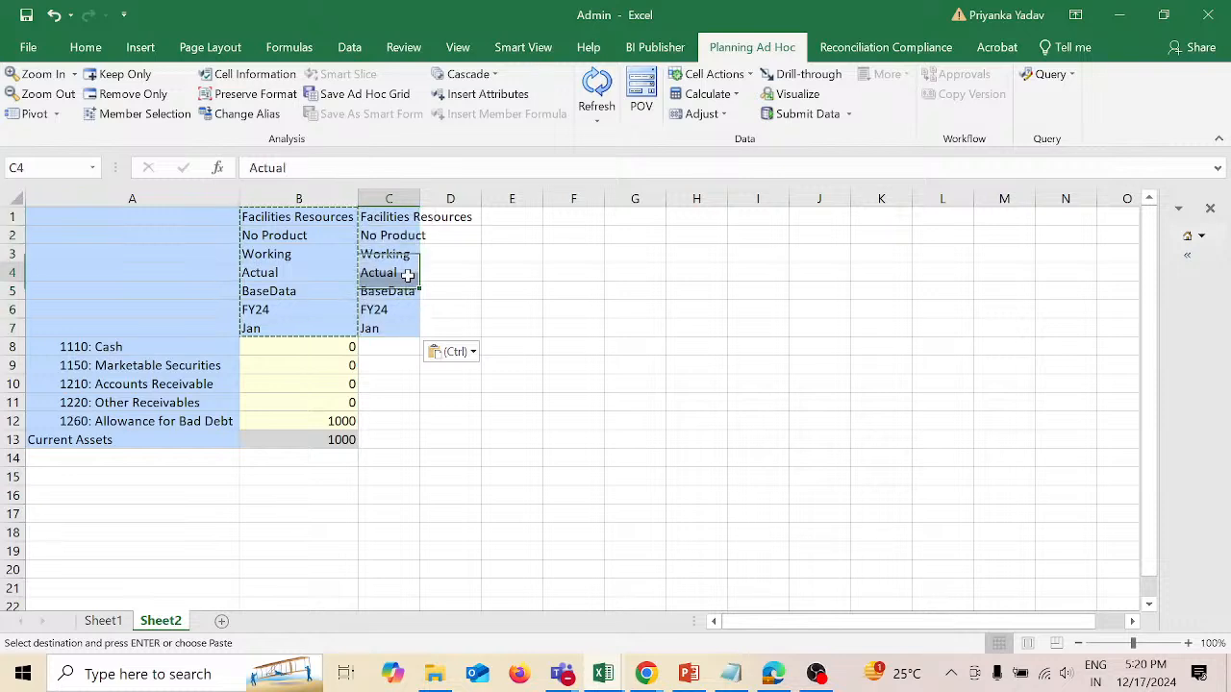
type("Plan")
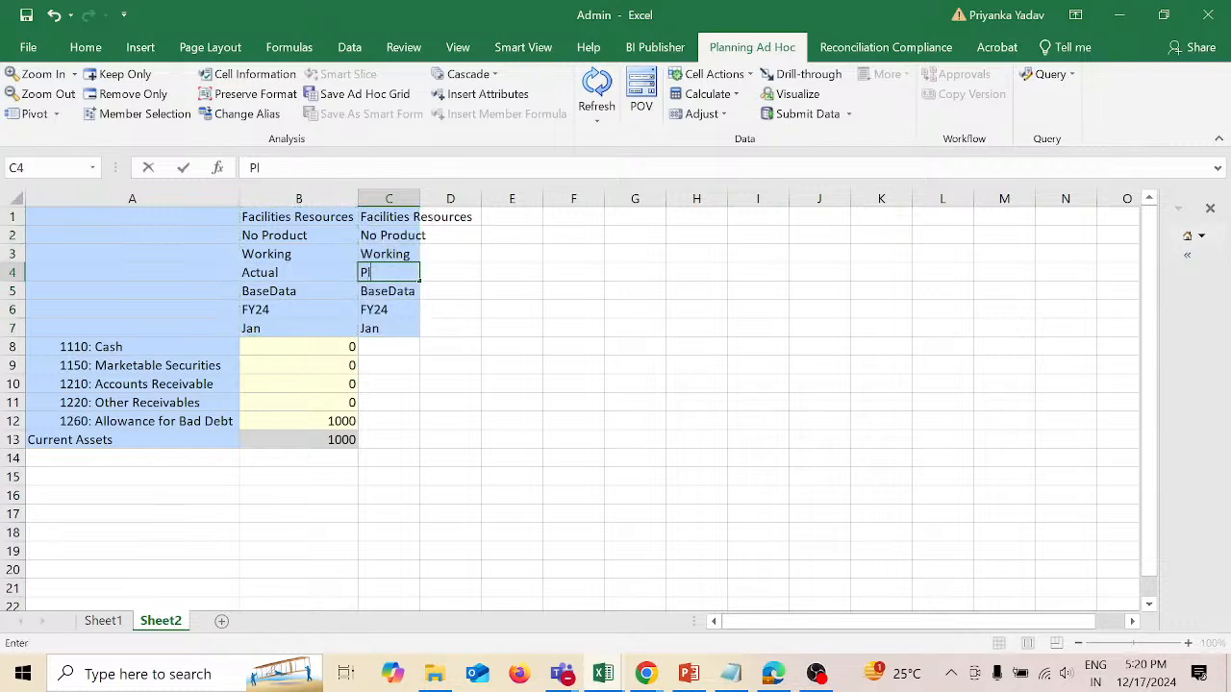
left_click(520, 296)
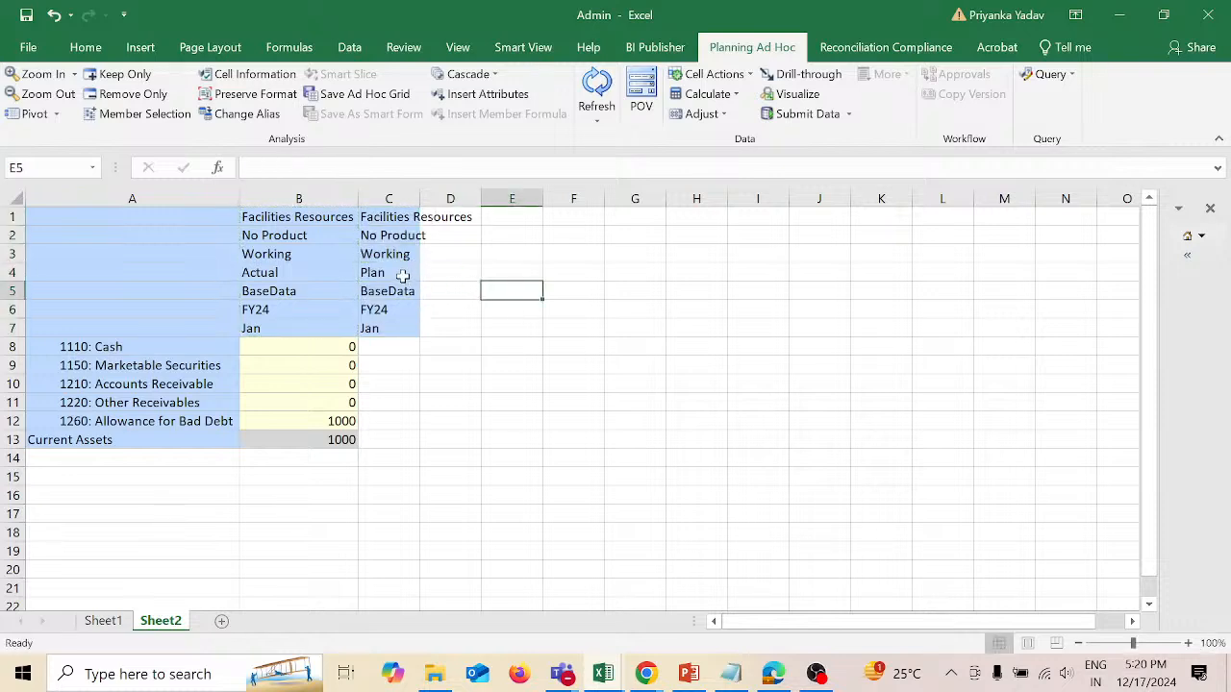
left_click(596, 87)
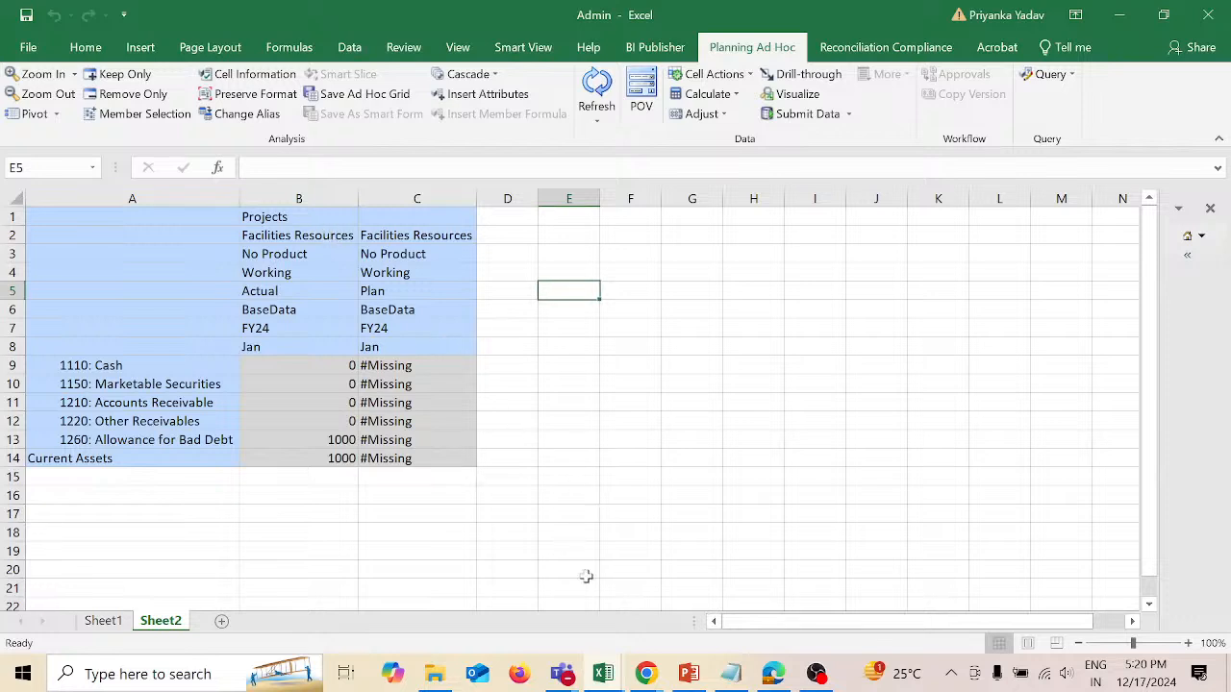
Step: Switch to the EPM Cloud Planning: Vision window in Chrome, reload its home page and open the Dimensions page
mouse_move(647, 673)
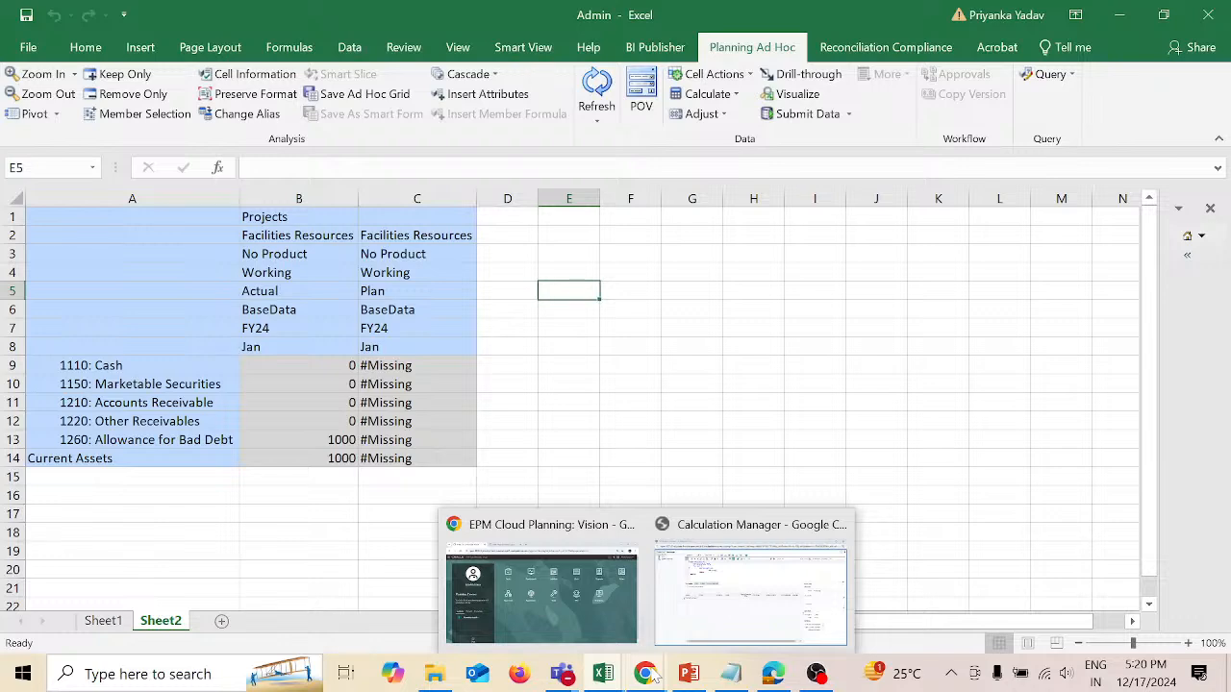
left_click(615, 627)
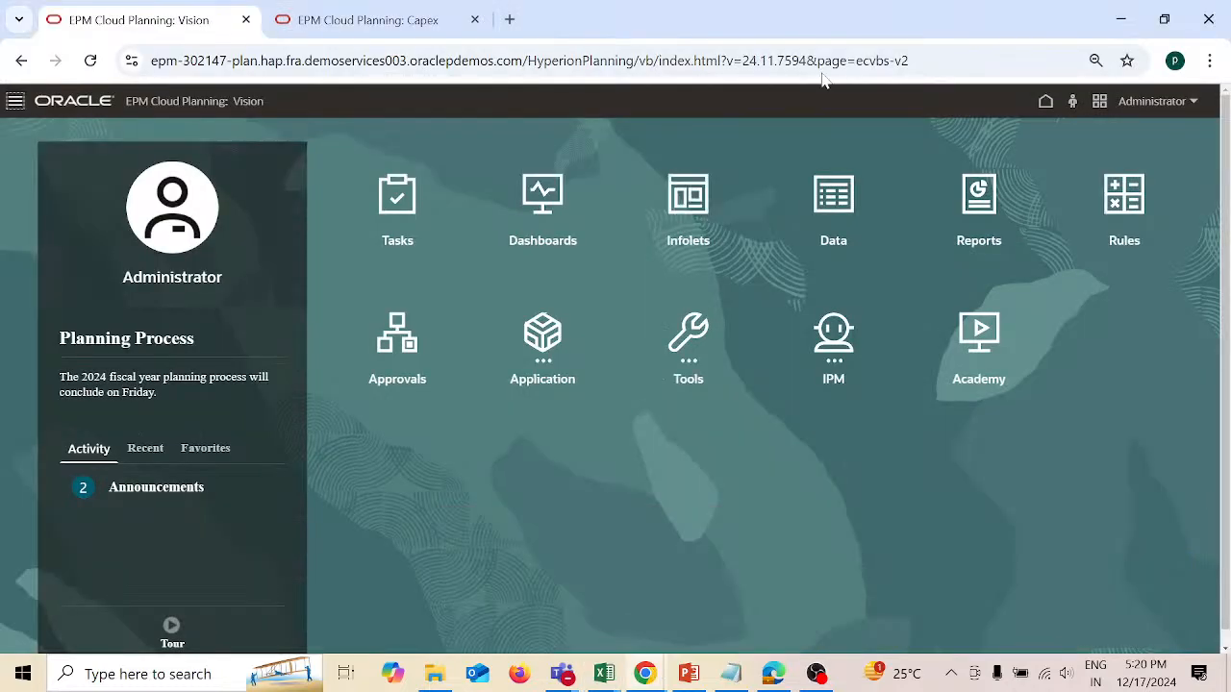
left_click(909, 61)
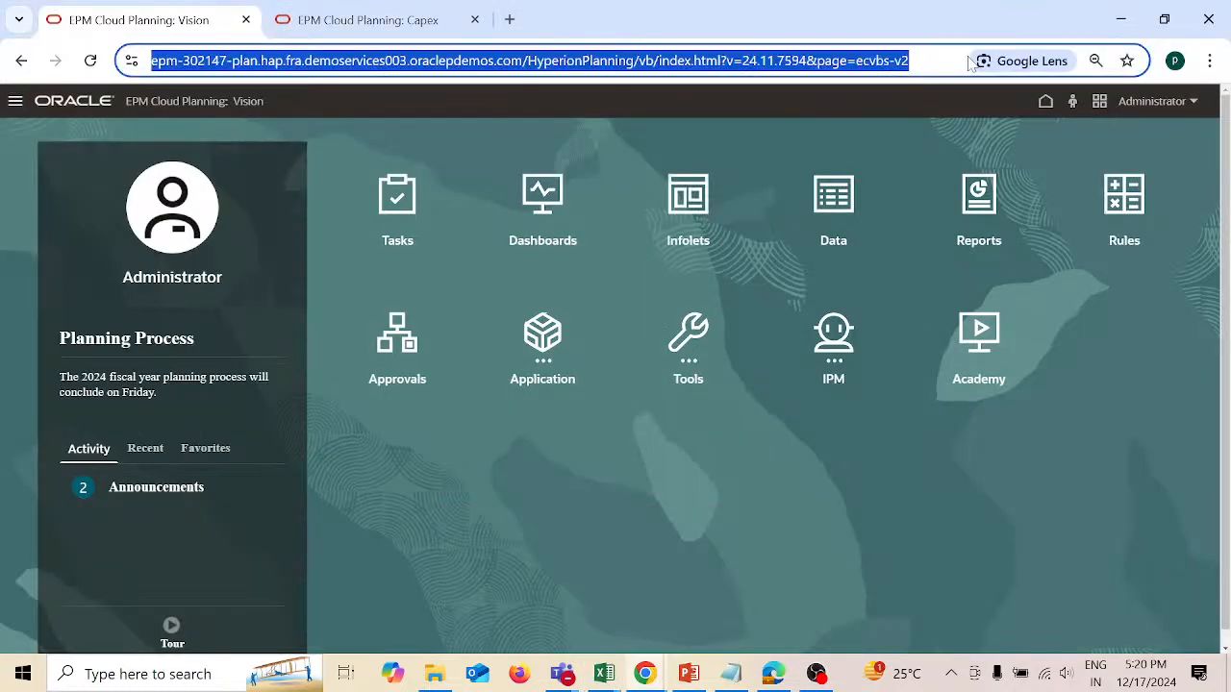
key("Return")
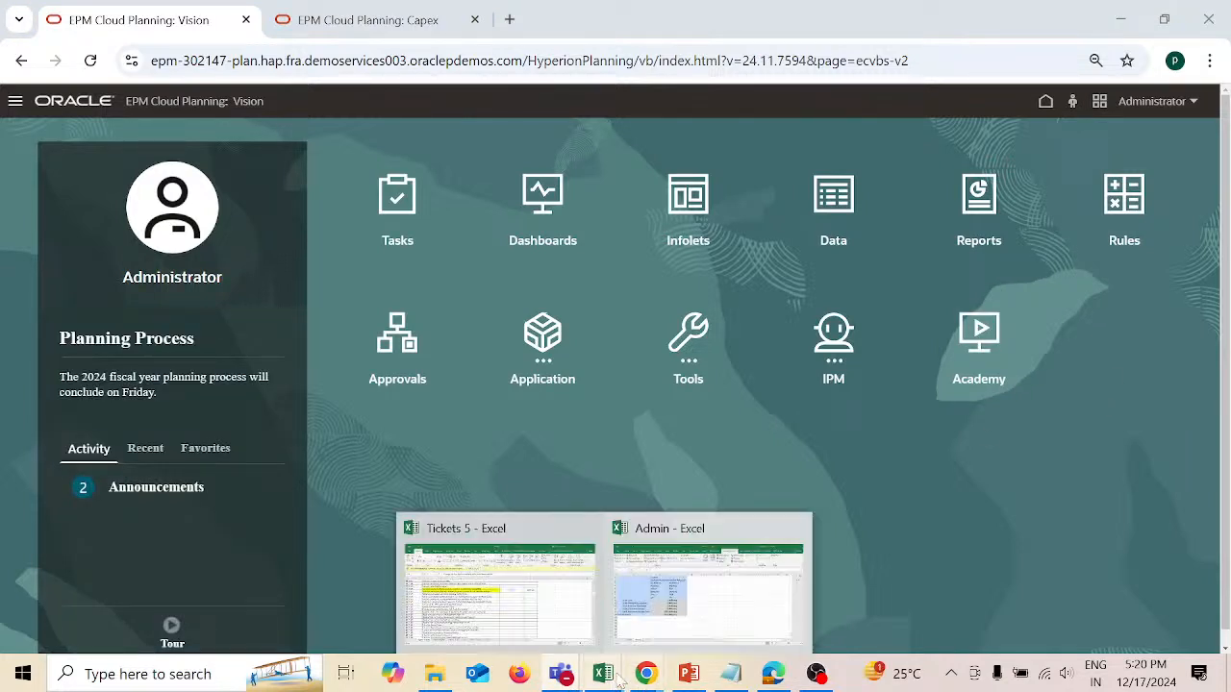
left_click(14, 101)
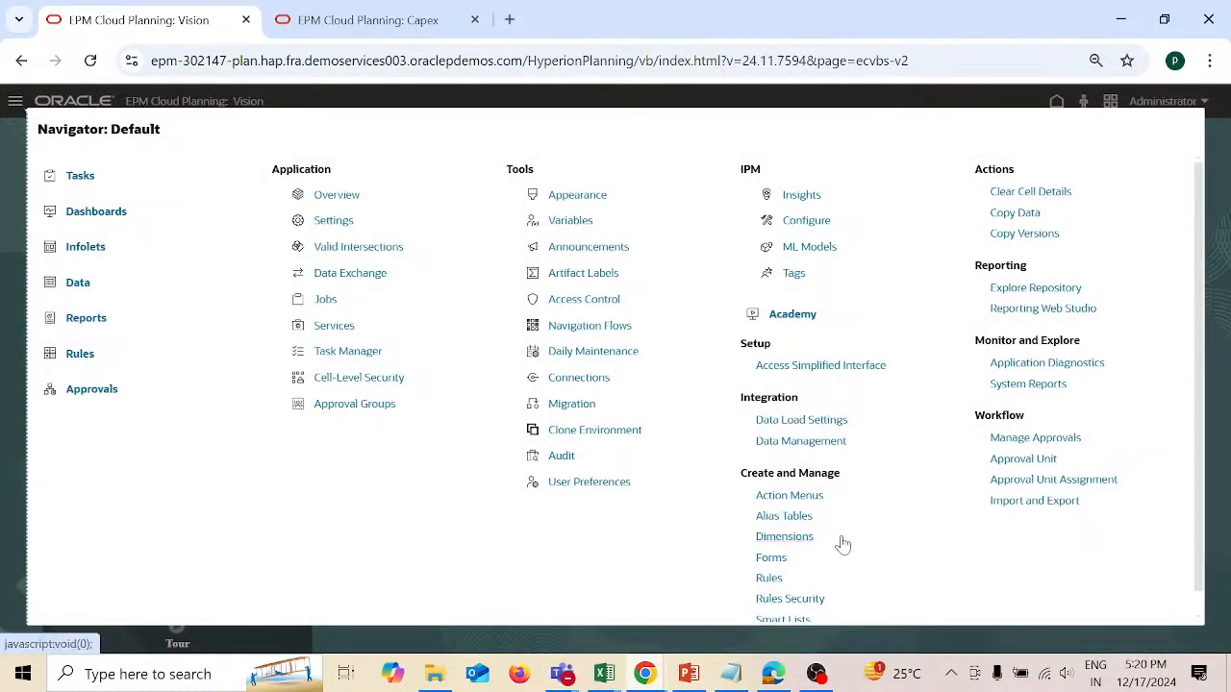
left_click(783, 537)
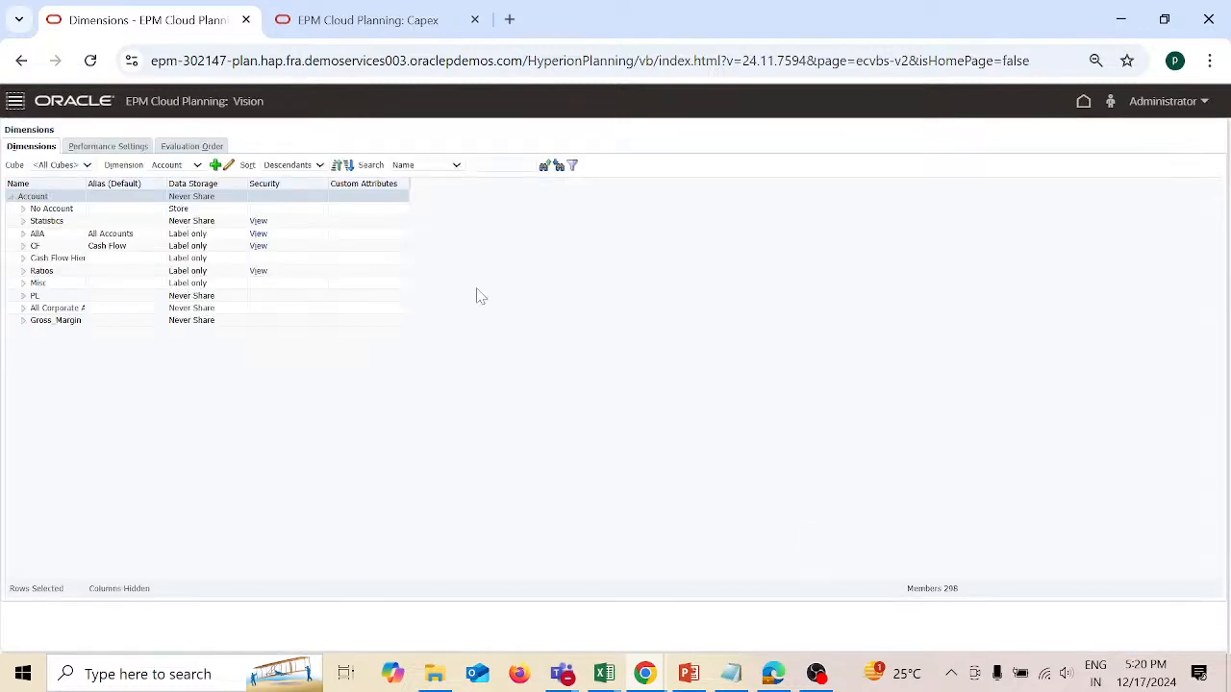
Step: Display the Projects dimension of the Plan1 cube and expand Design Projects to examine its members
left_click(87, 166)
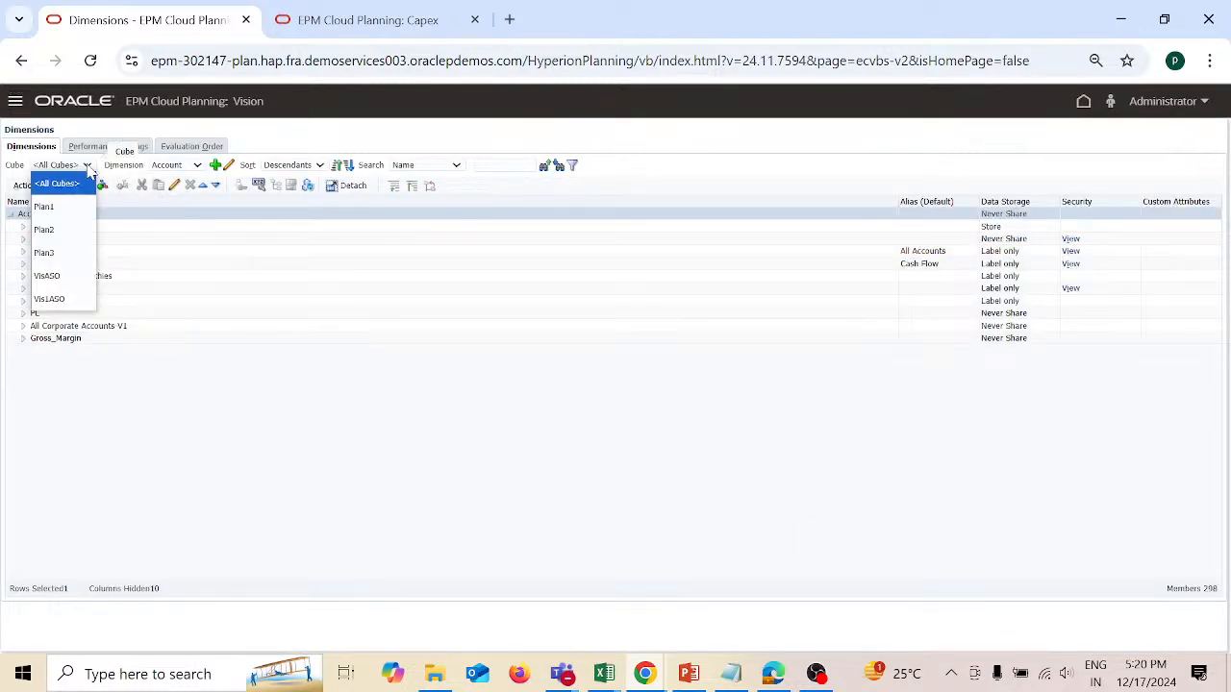
left_click(64, 212)
left_click(197, 167)
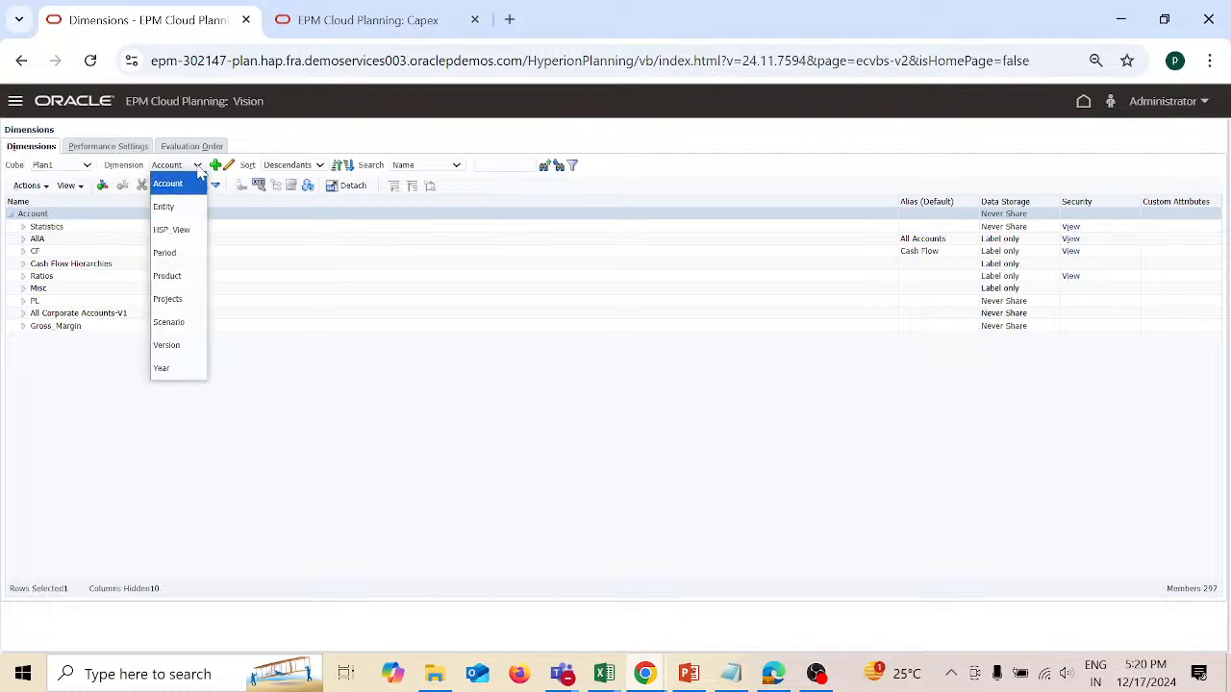
left_click(168, 299)
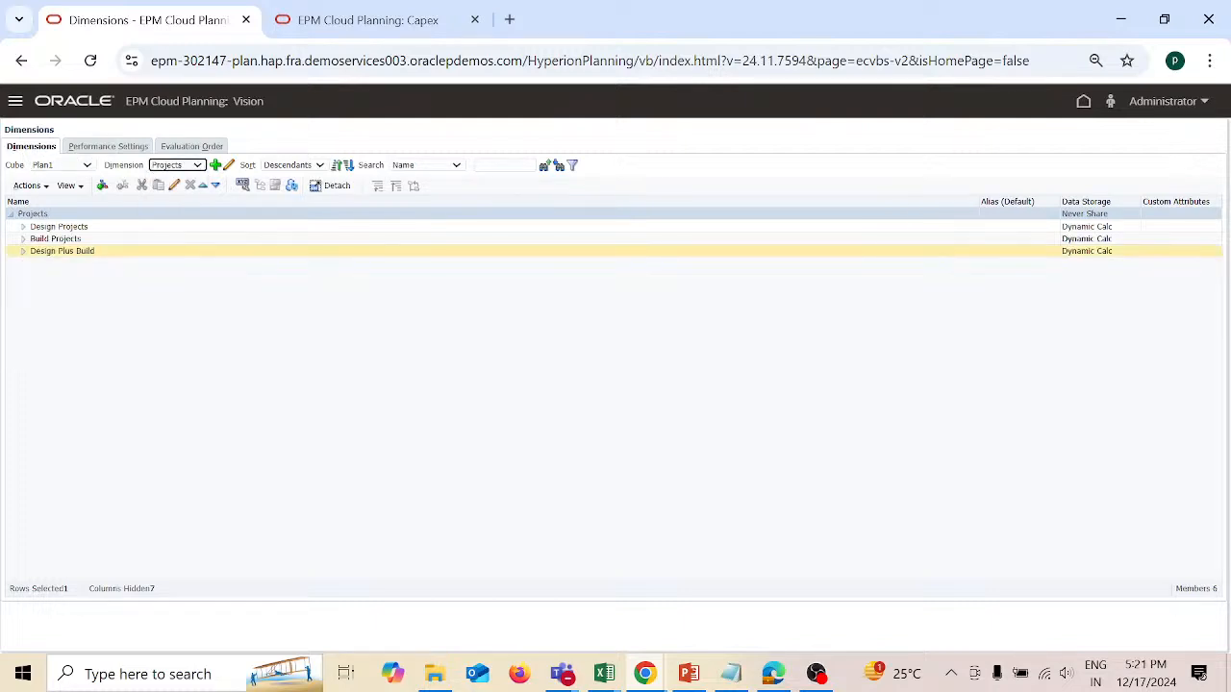
left_click(22, 229)
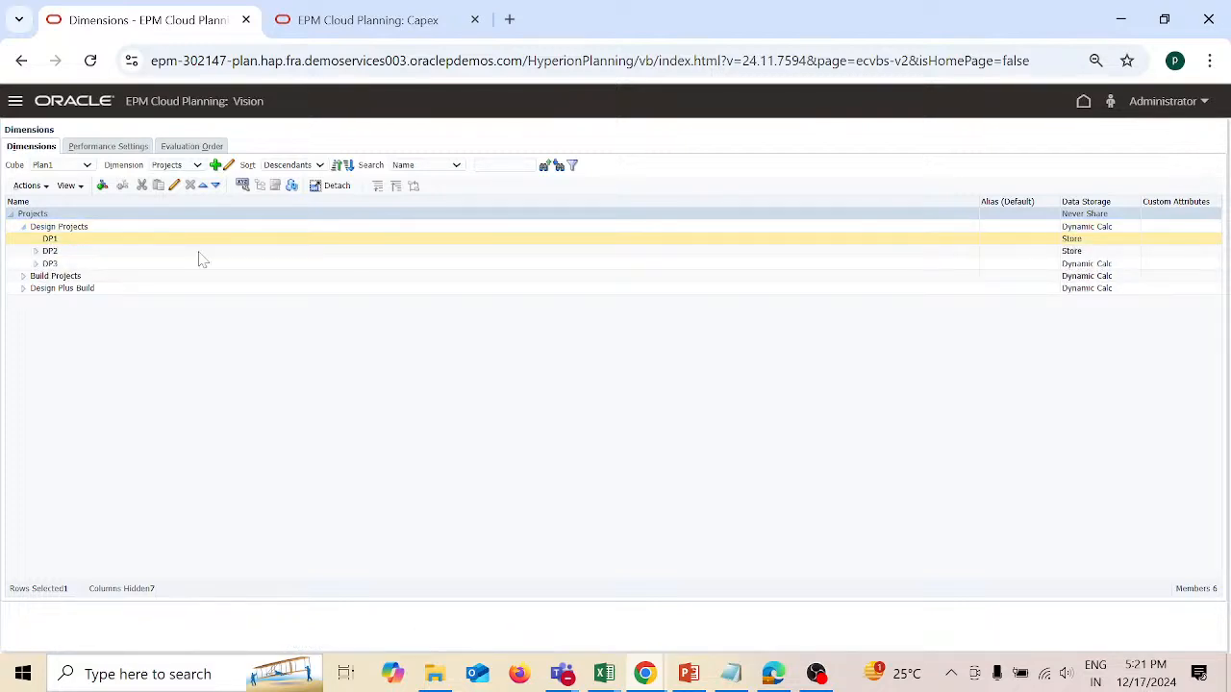
Step: Switch back to the Admin workbook and try to add DP1 from Design Projects to the member selection for the Projects cell B1
mouse_move(604, 673)
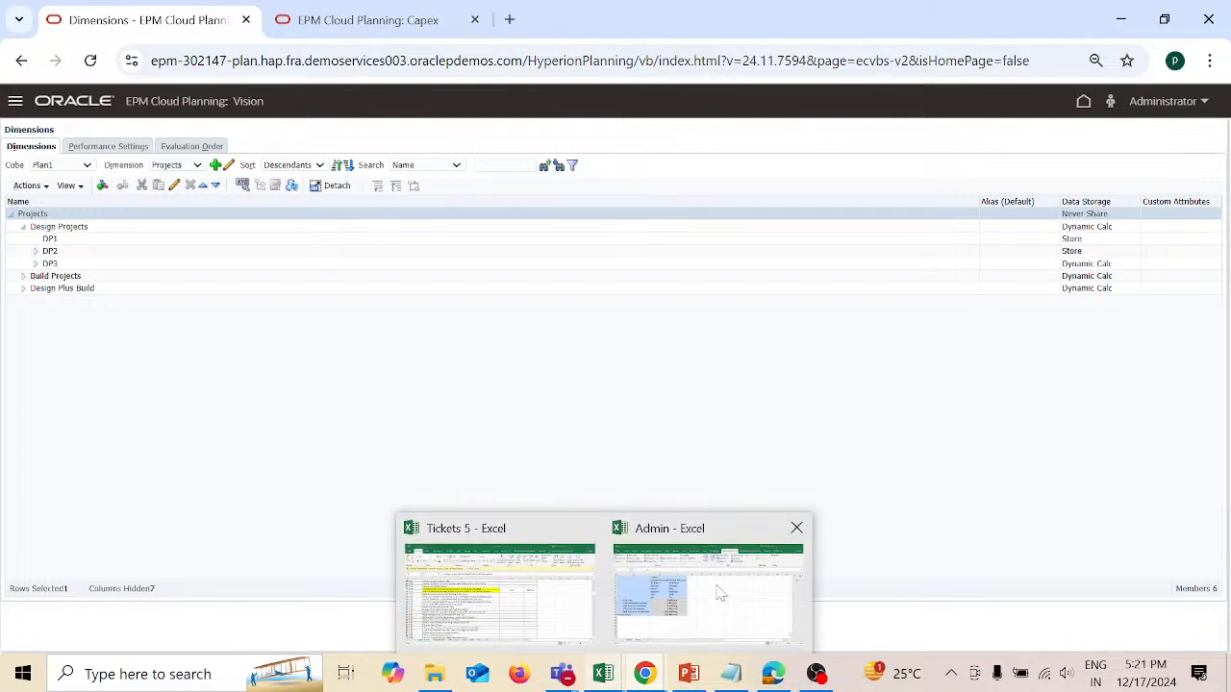
left_click(735, 595)
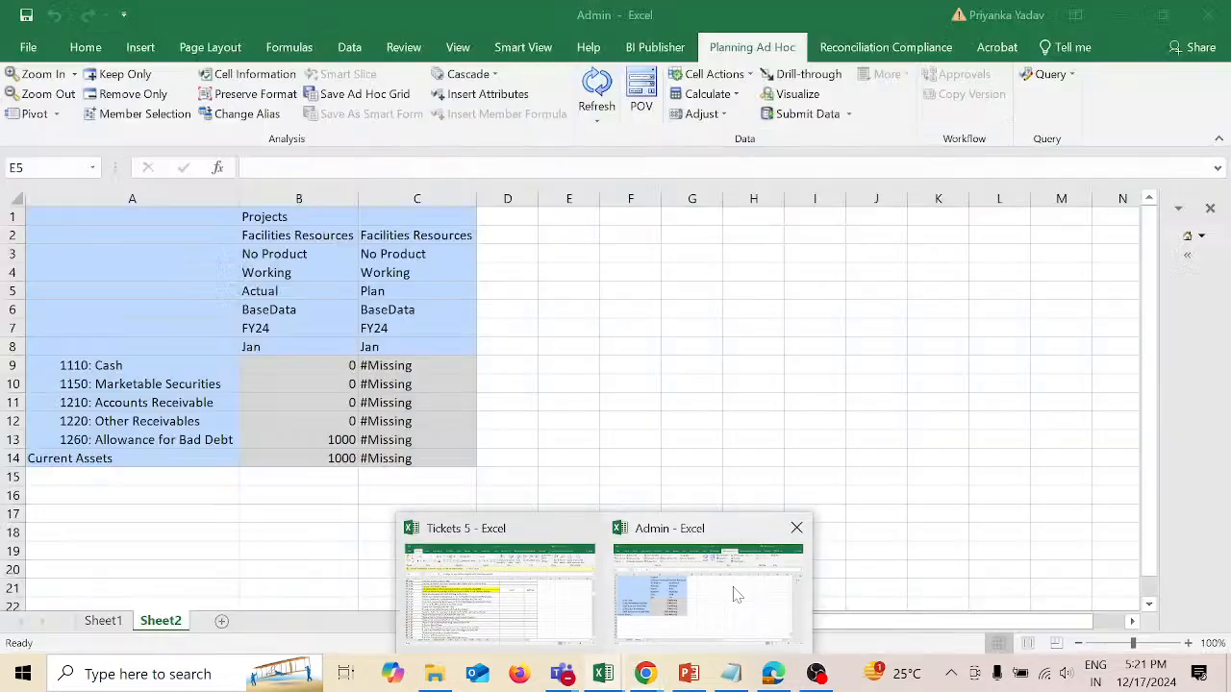
left_click(328, 216)
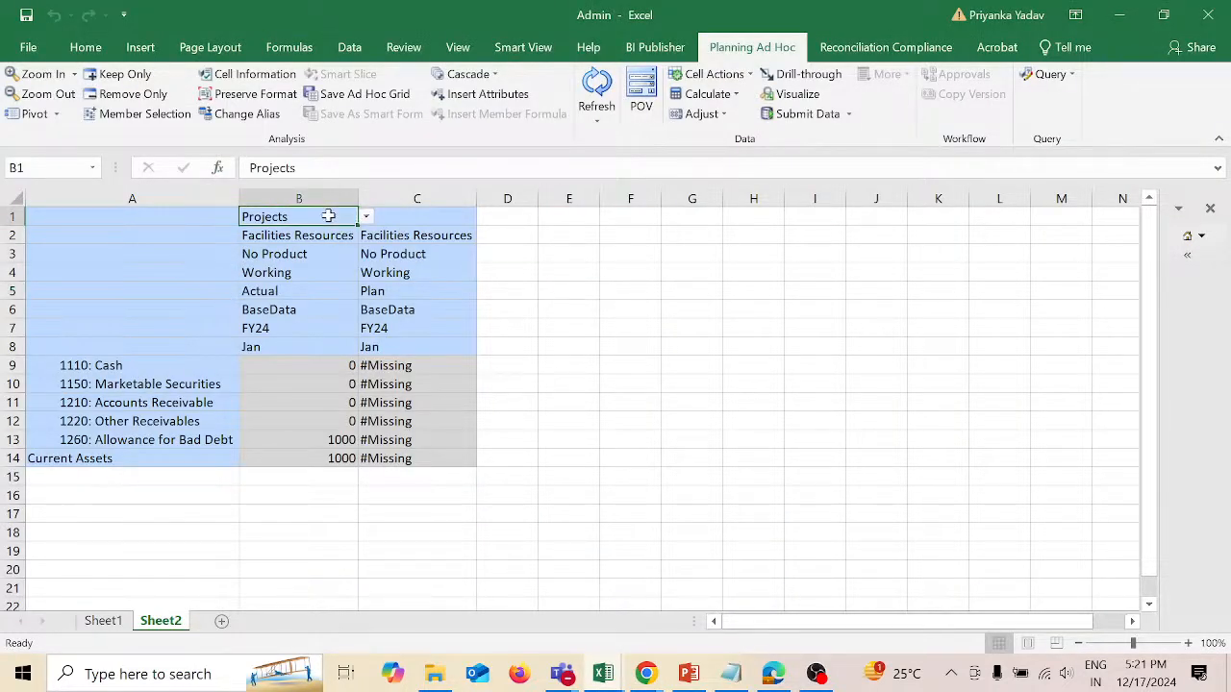
left_click(163, 113)
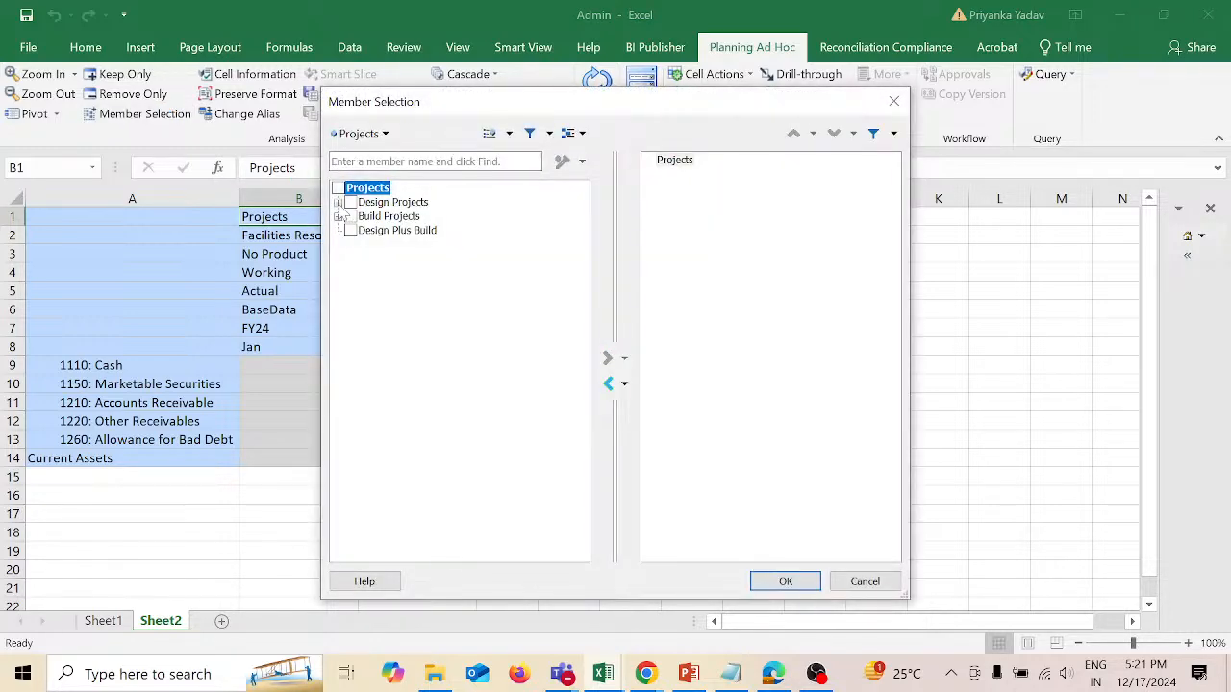
left_click(337, 202)
left_click(364, 216)
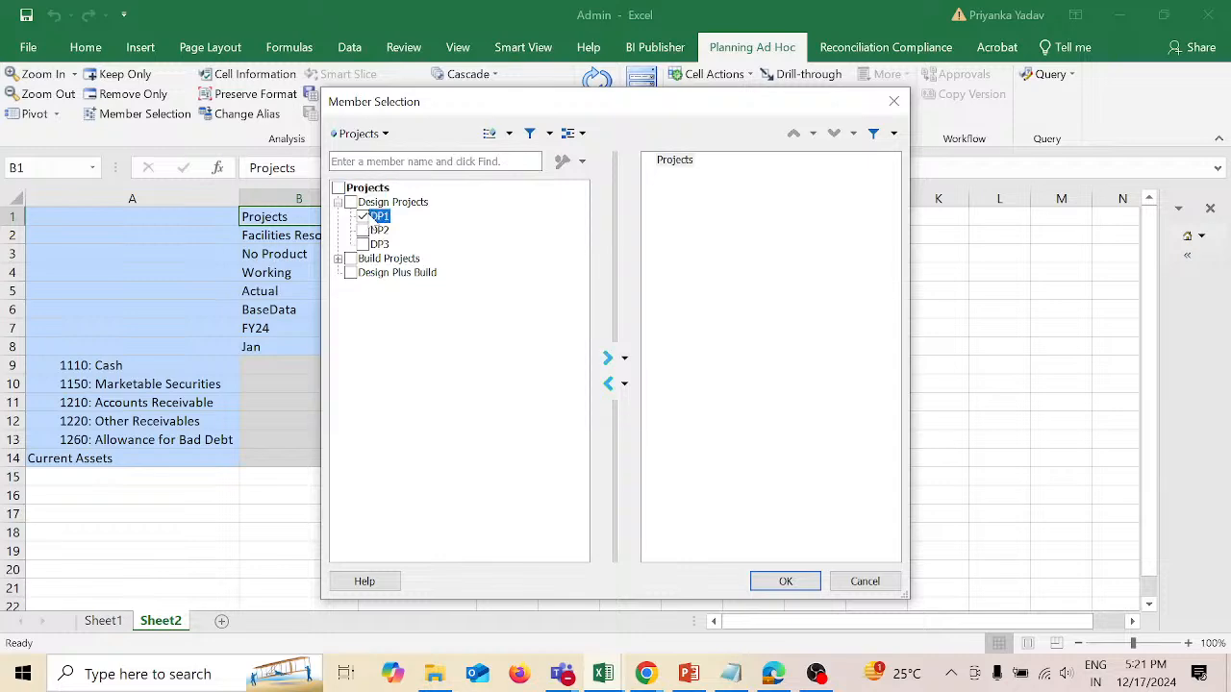
left_click(608, 359)
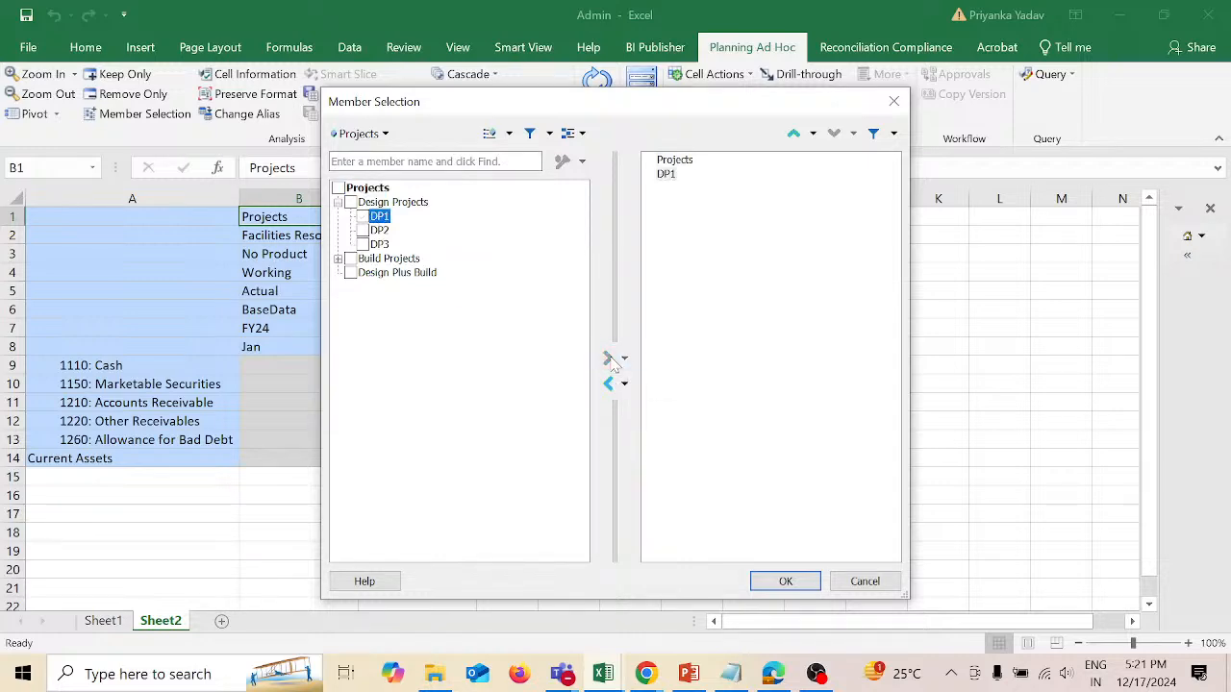
left_click(786, 581)
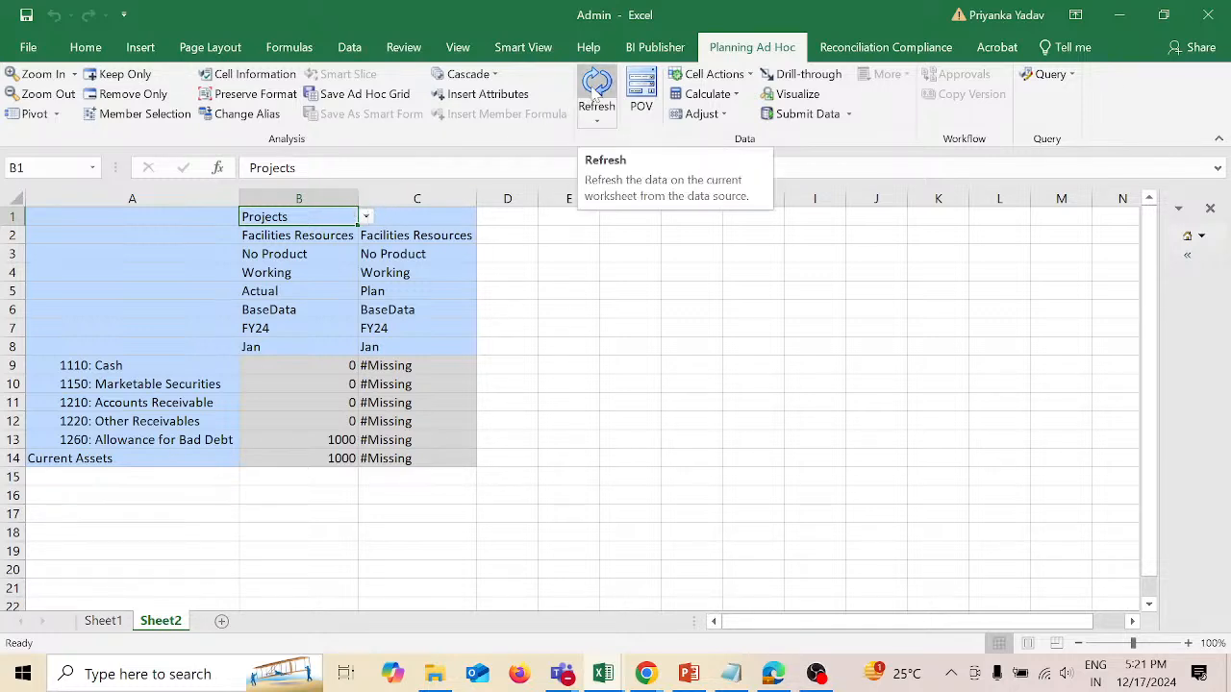
Step: Replace Projects with DP1 in the member selection for cell B1 and refresh the ad hoc grid
left_click(168, 113)
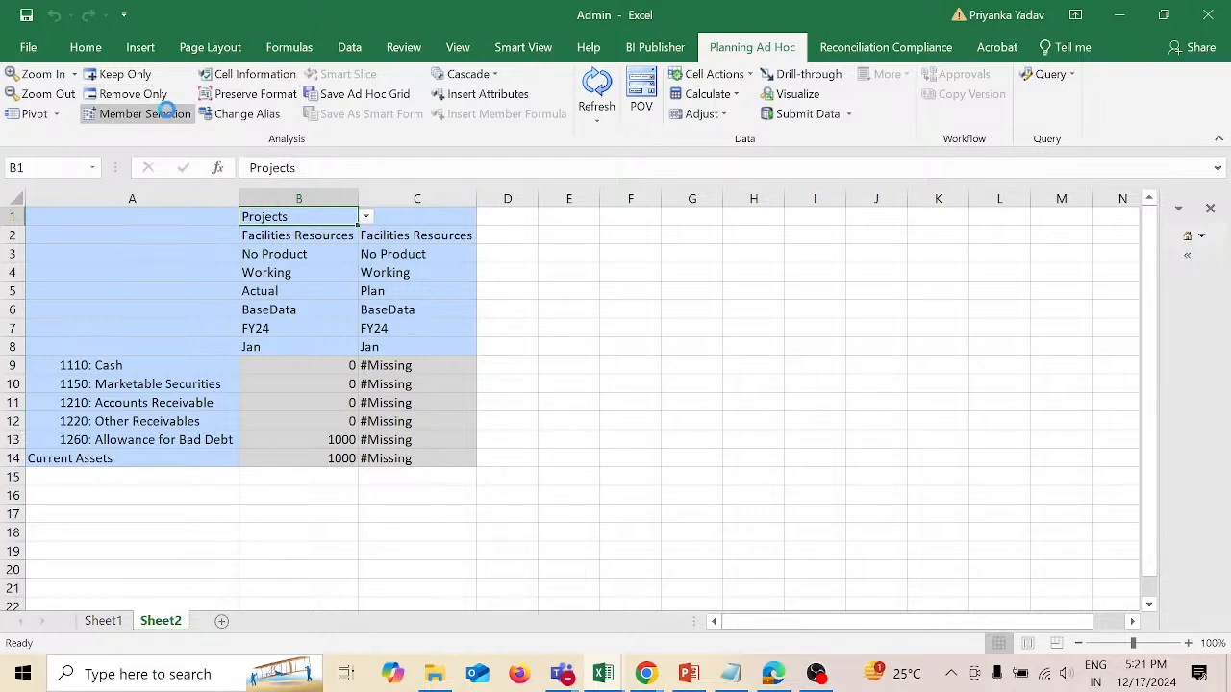
left_click(675, 163)
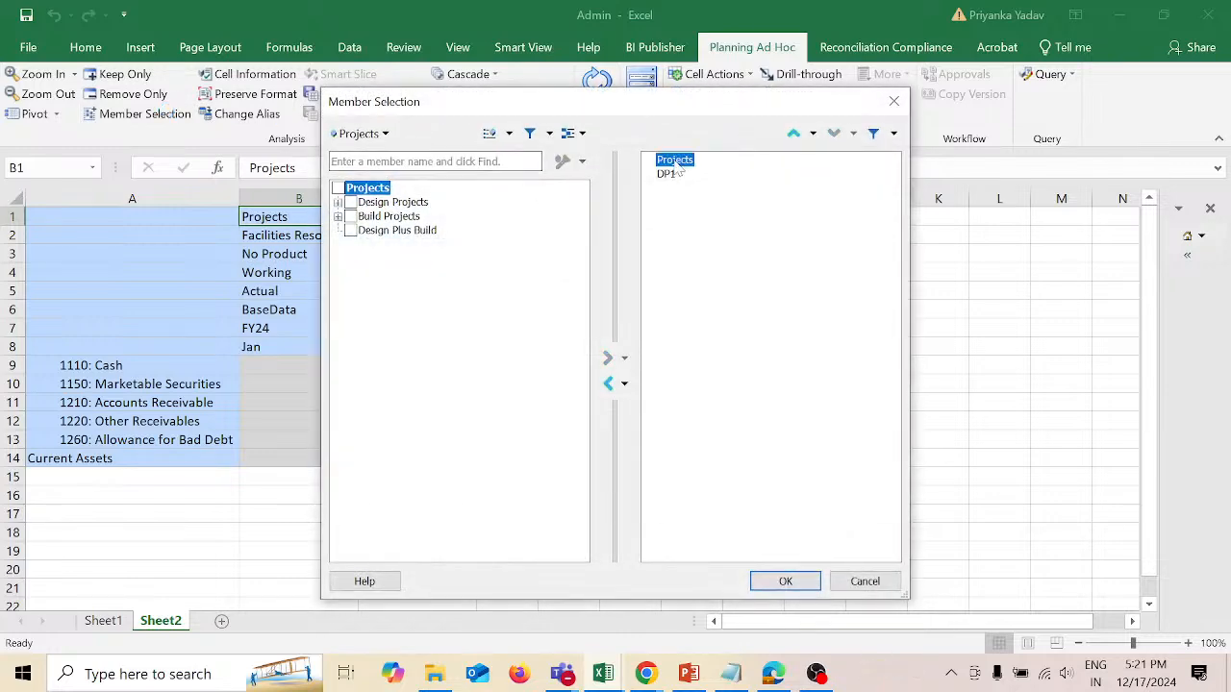
left_click(607, 383)
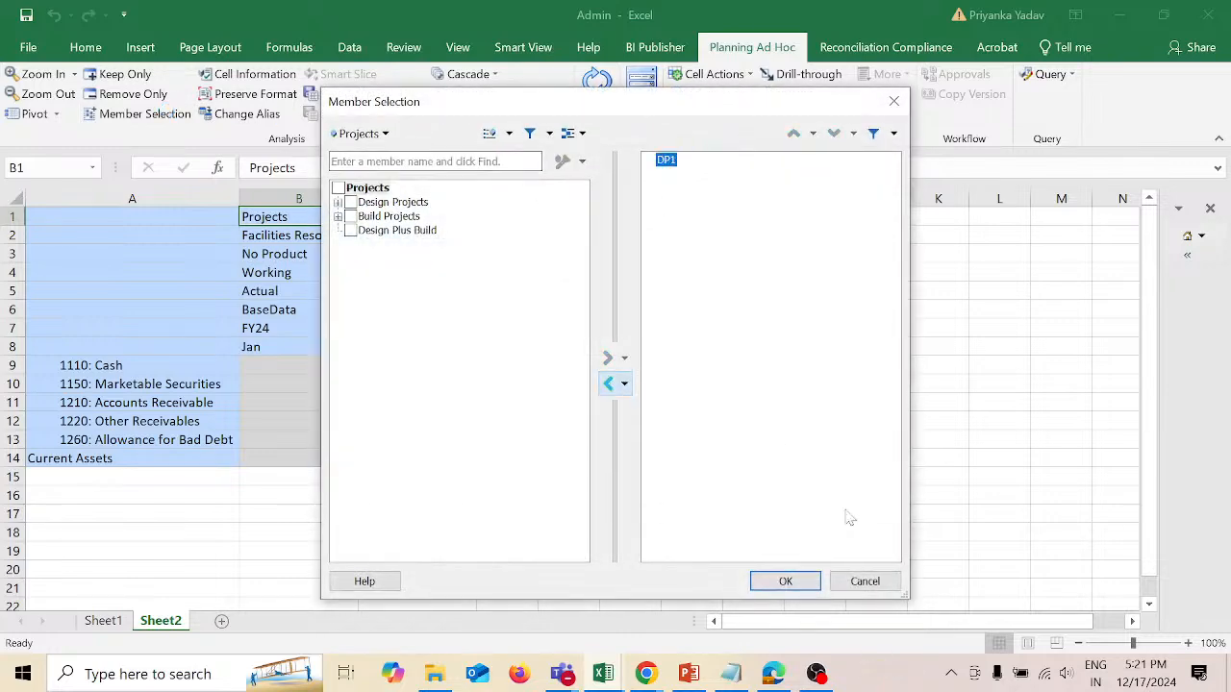
left_click(785, 581)
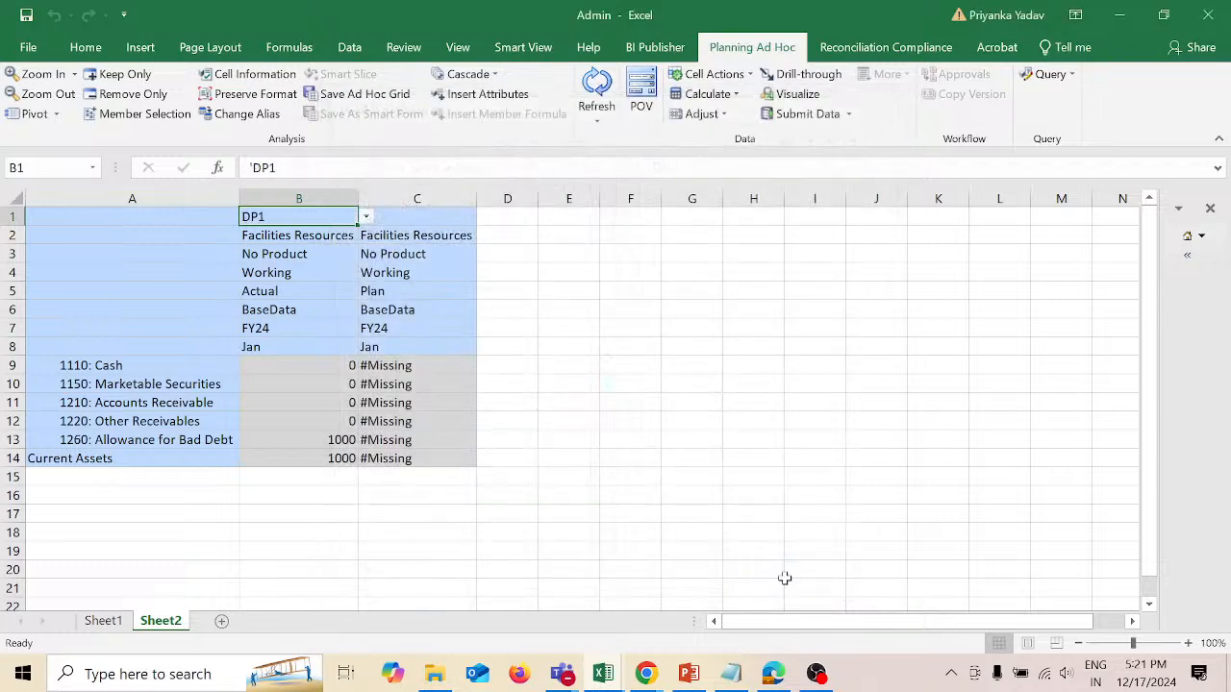
left_click(599, 89)
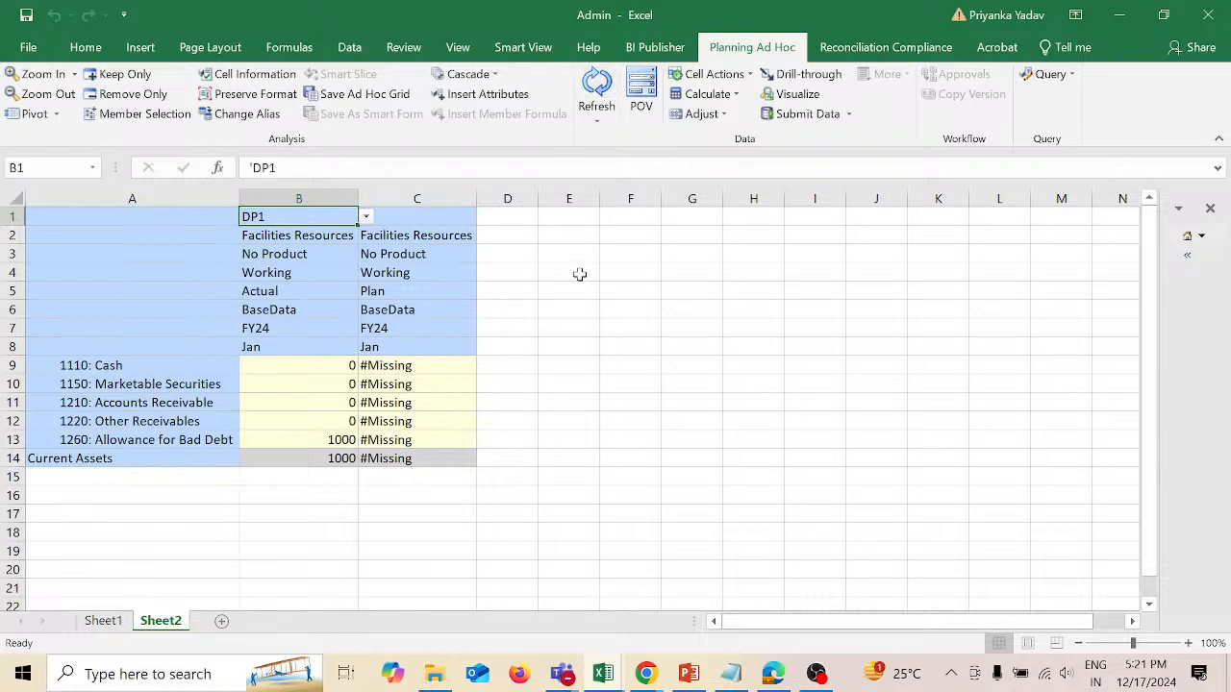
Step: Copy the DP1 member from cell B1 into C1 above the Plan column and refresh the grid
key("ctrl+c")
key("Right")
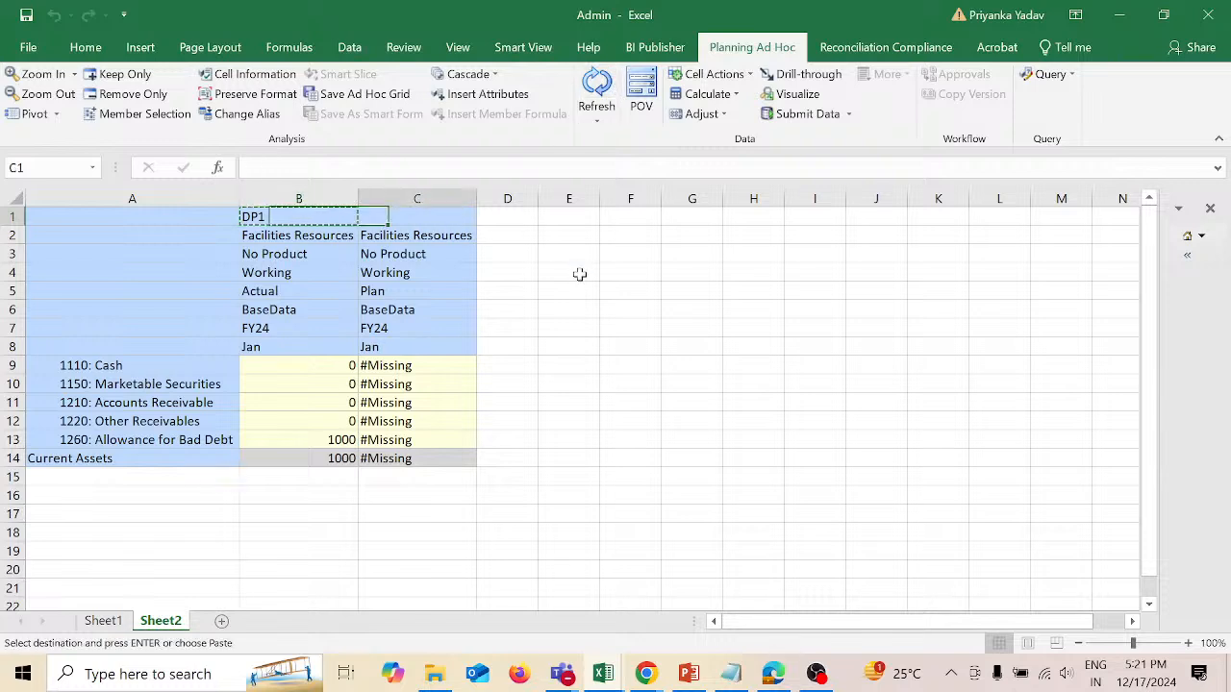
key("ctrl+v")
key("Right")
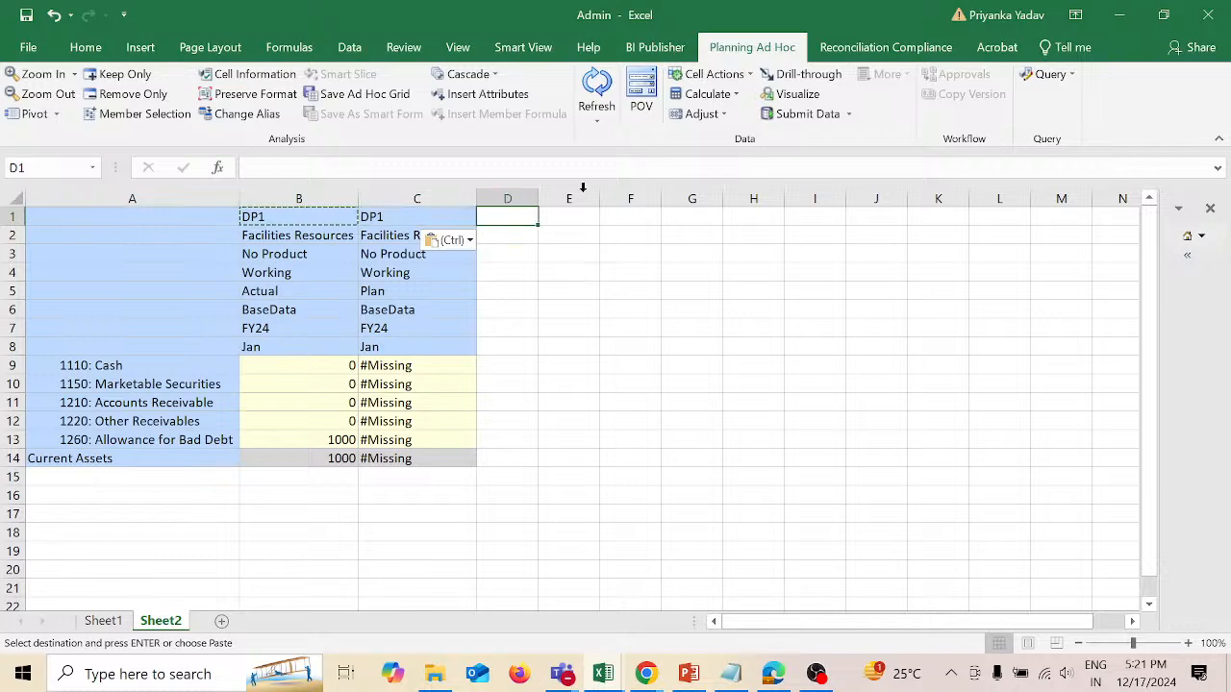
key("Escape")
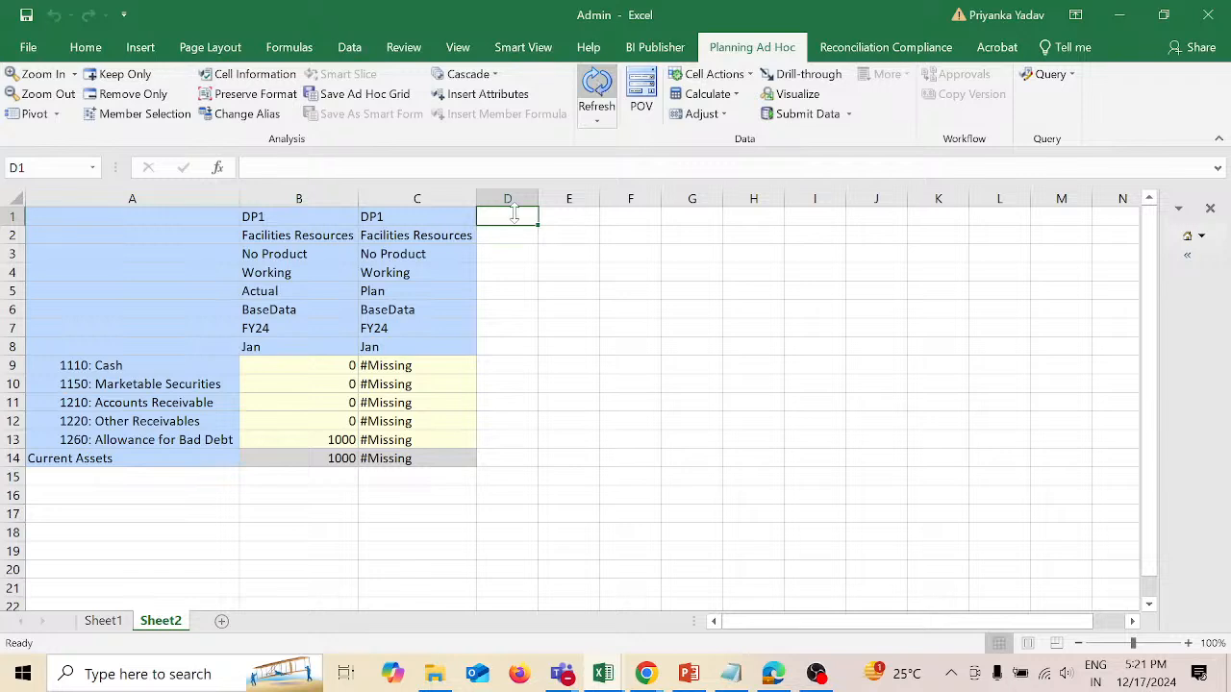
Step: Enter 0 in Plan cells C9 to C12 and 2000 in C13, and submit the data
left_click(440, 365)
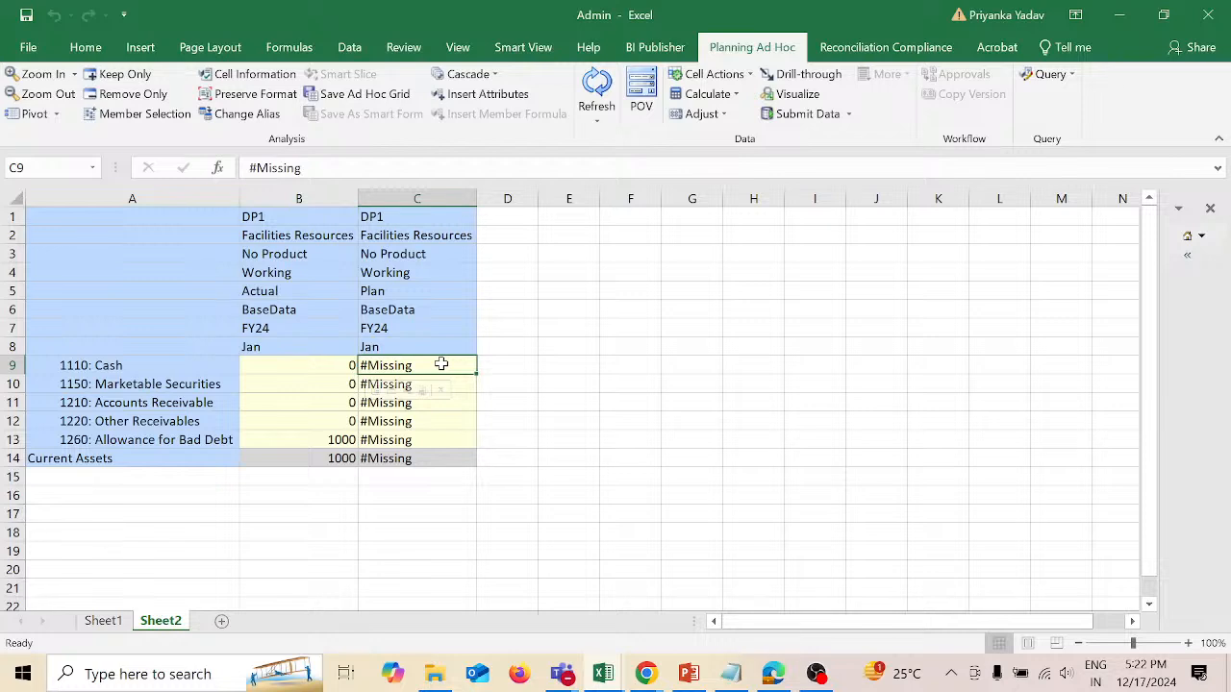
type("0")
key("Return")
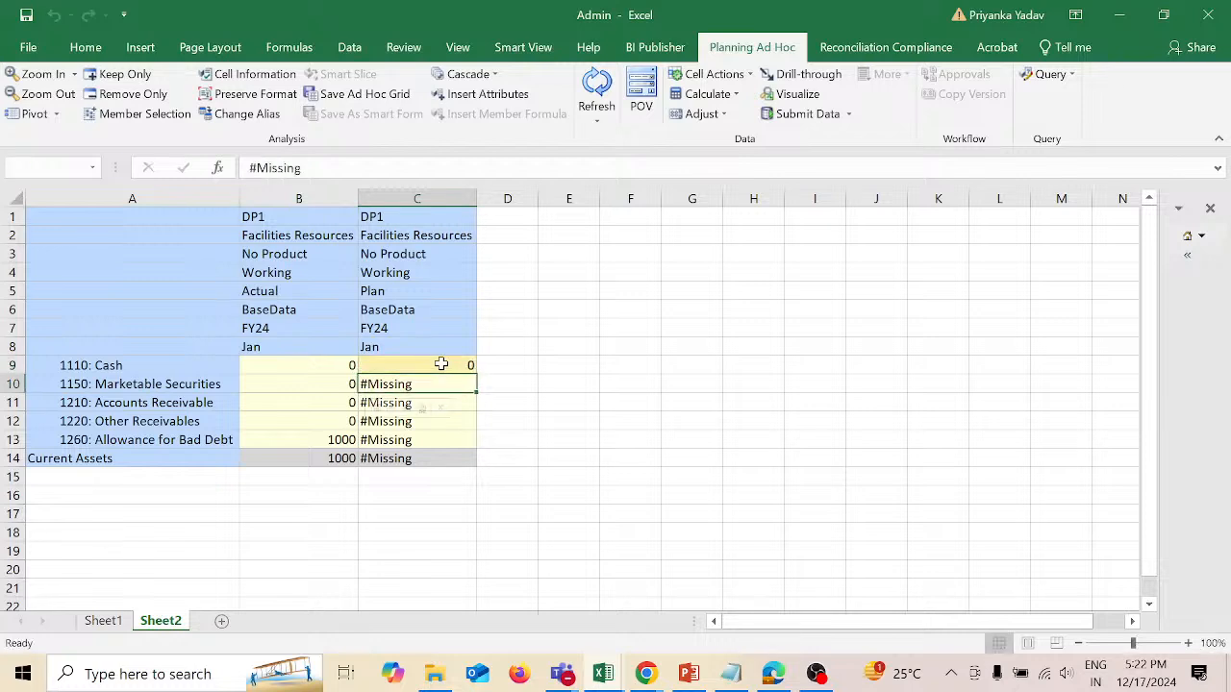
type("0")
key("Return")
type("0")
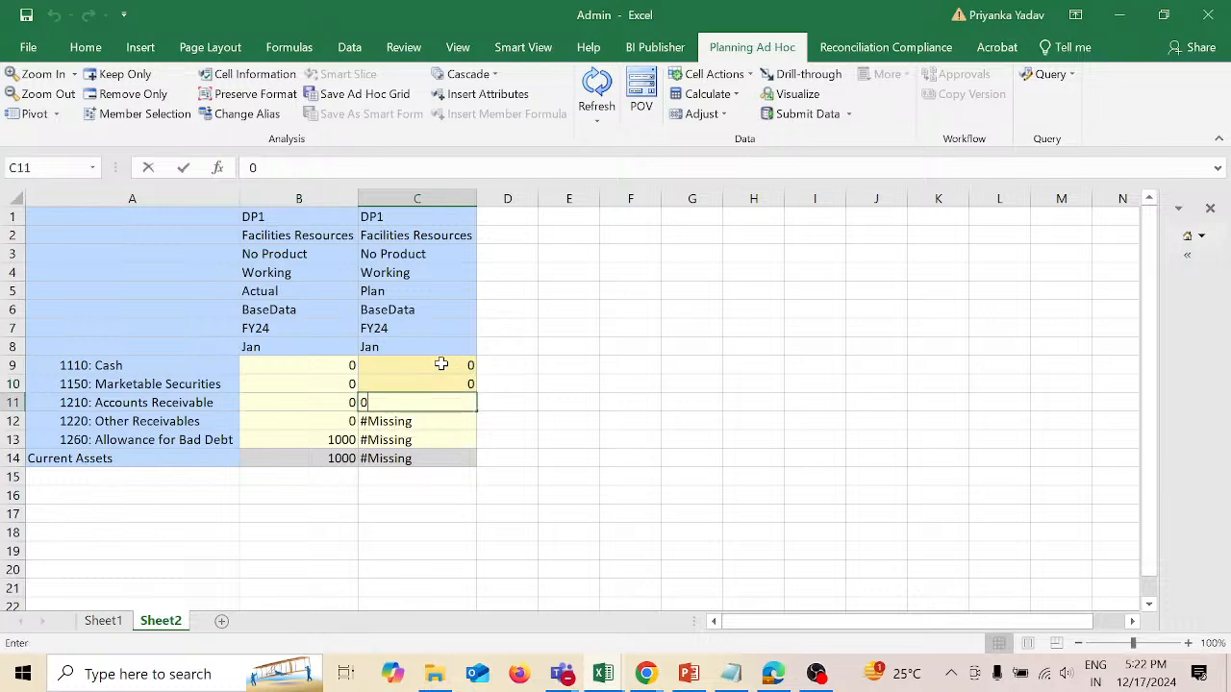
key("Return")
type("0")
key("Return")
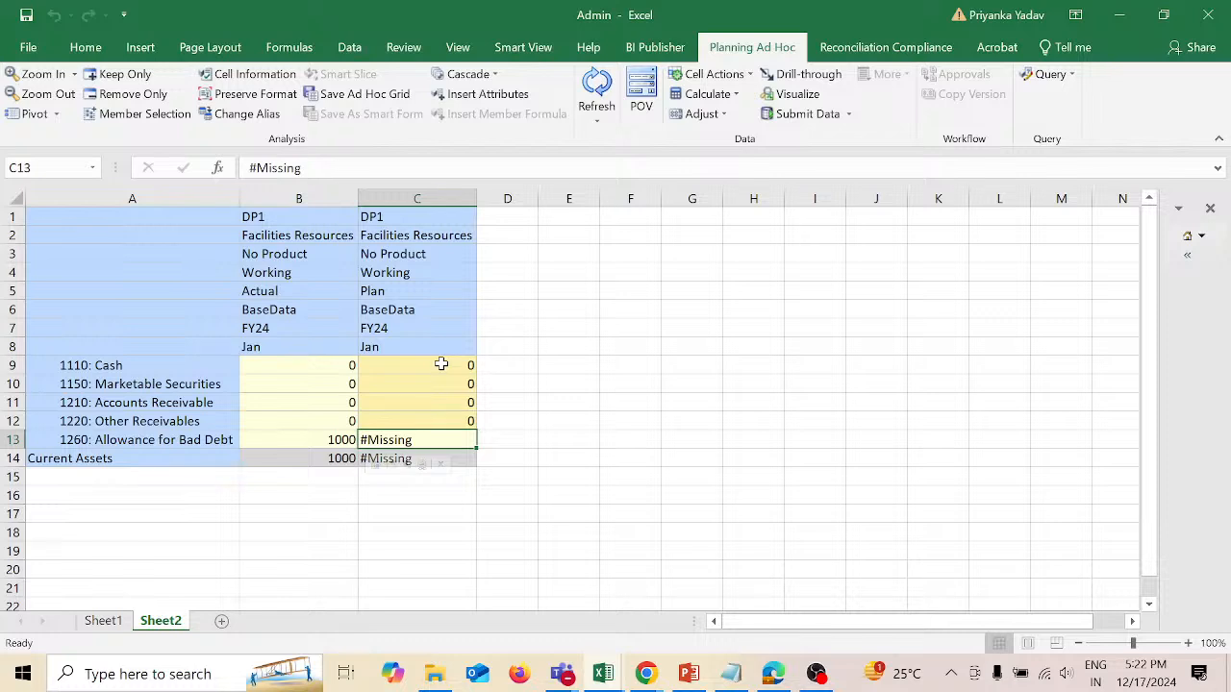
type("2000")
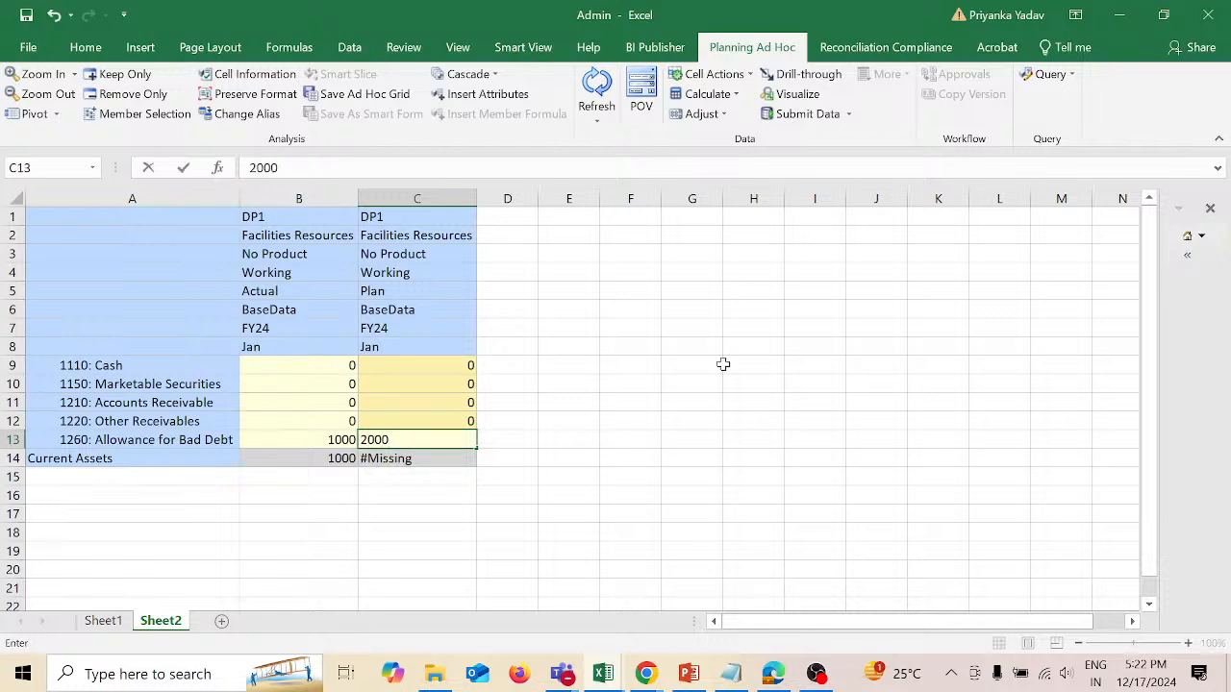
left_click(737, 382)
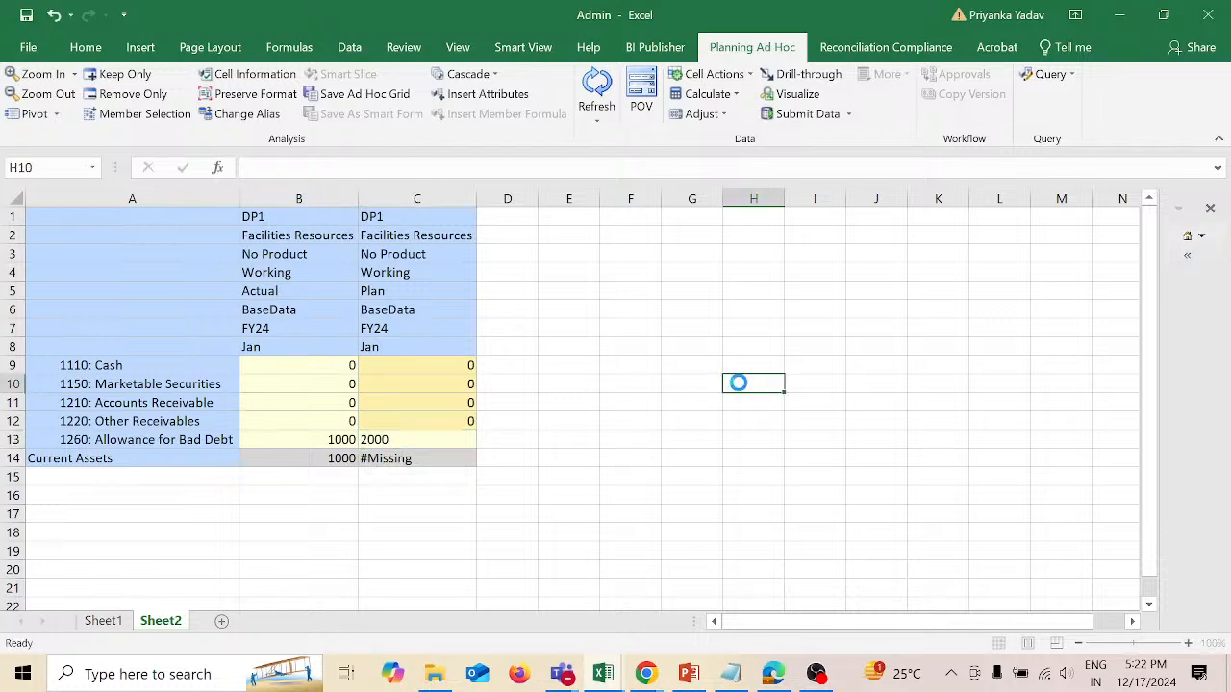
left_click(802, 113)
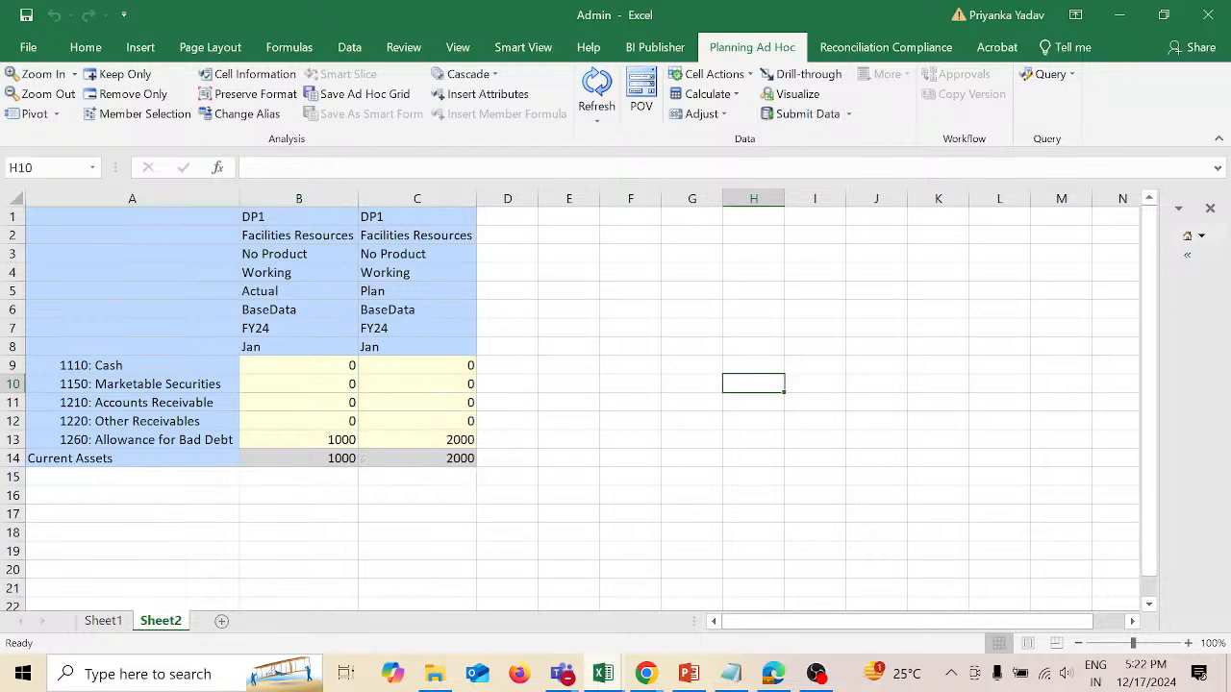
Step: Switch to the Calculation Manager window in Chrome, launch the Replacing0 rule and dismiss the launch status
mouse_move(644, 675)
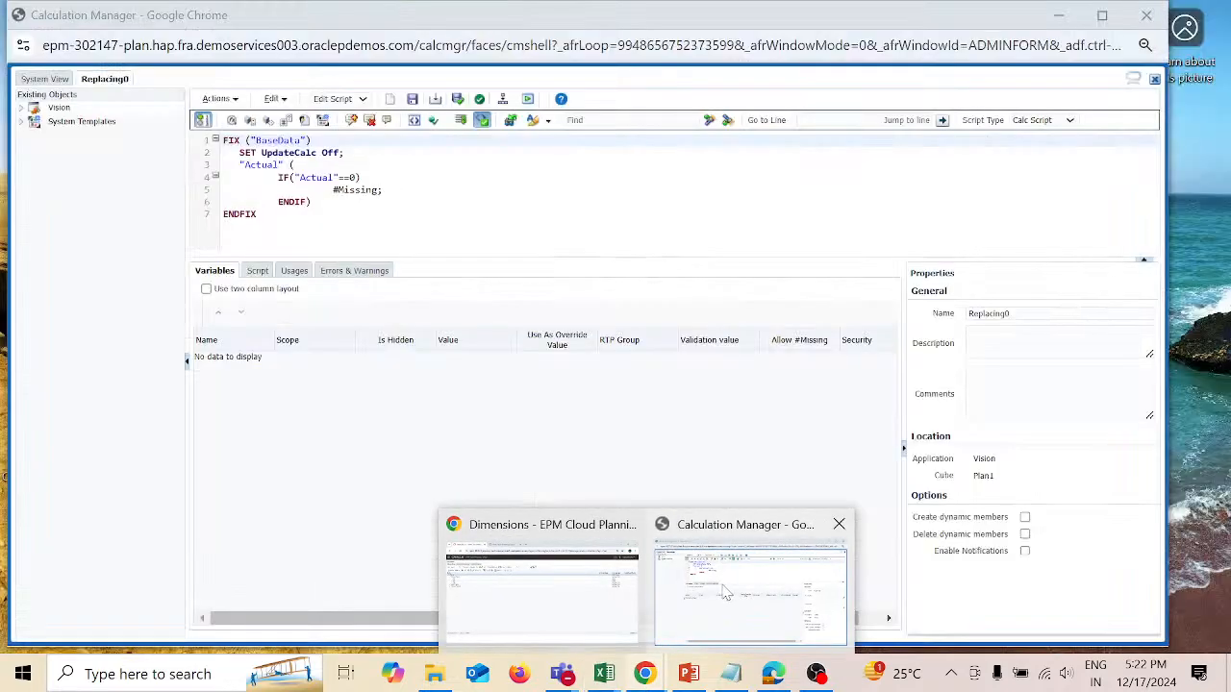
left_click(726, 593)
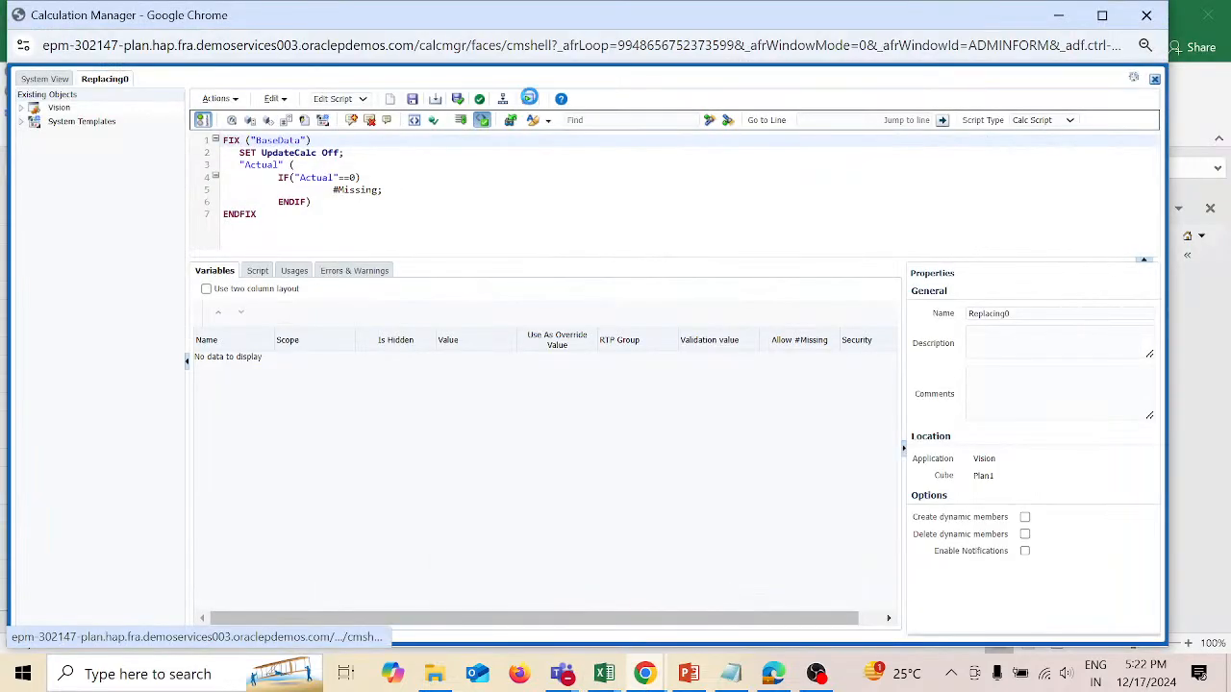
left_click(529, 98)
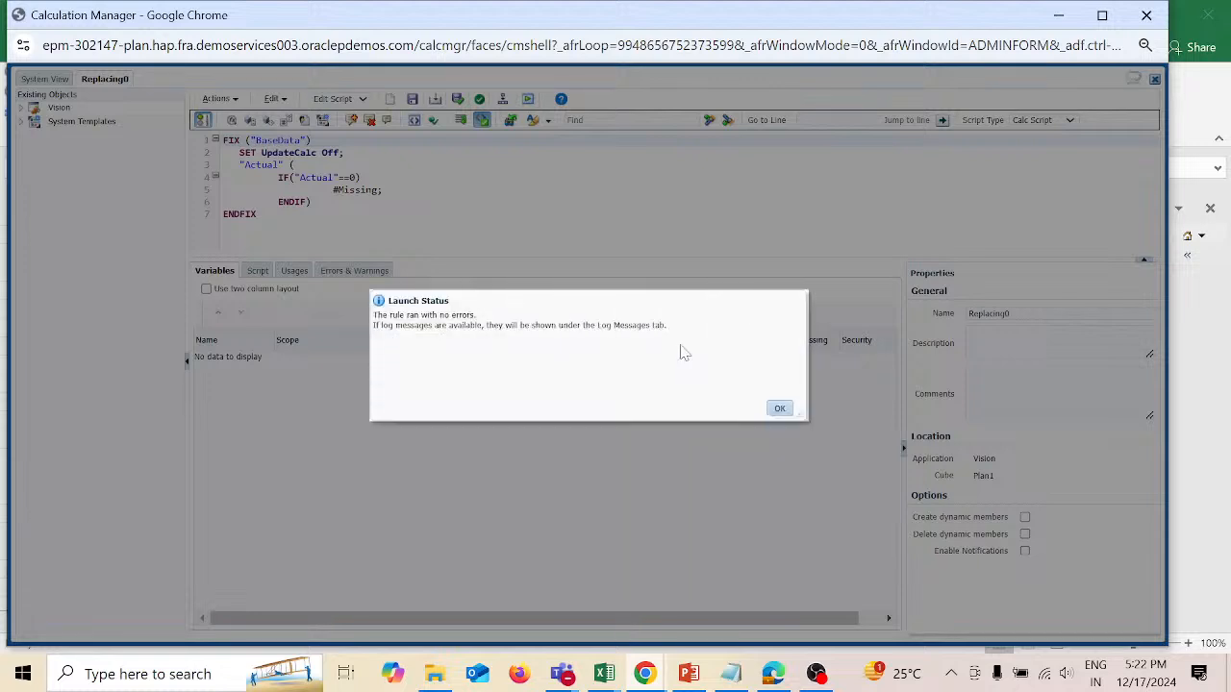
left_click(779, 408)
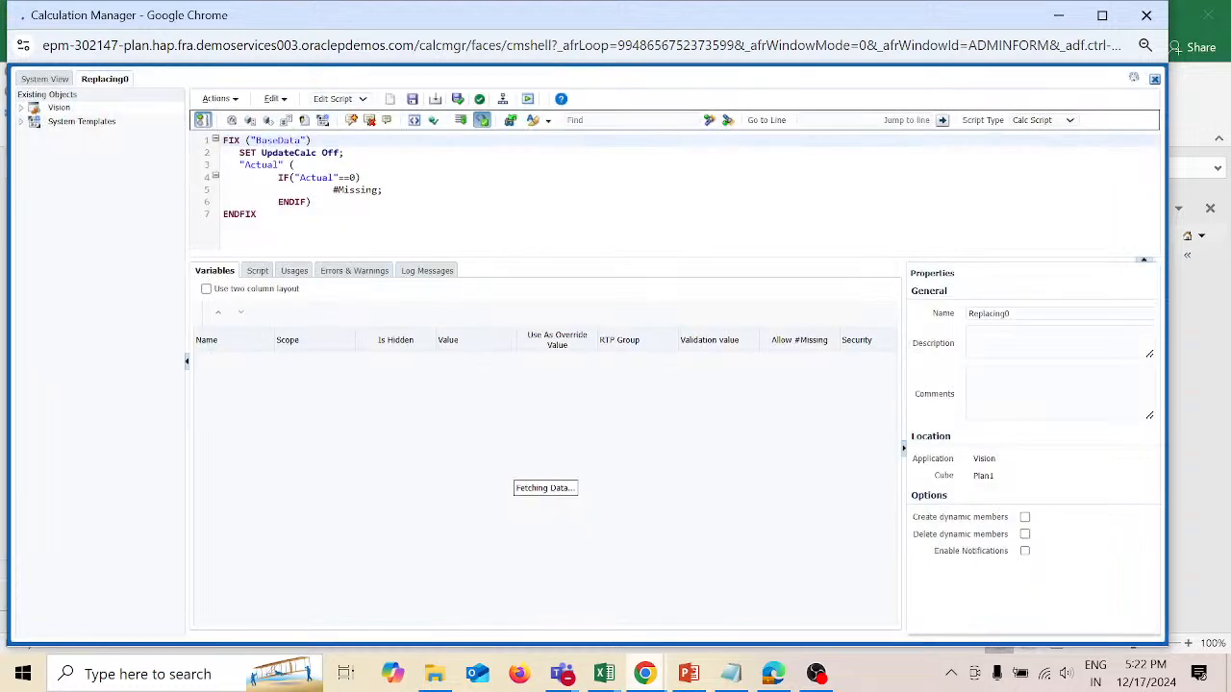
Step: Switch back to the Admin workbook, refresh the ad hoc grid and compare the Actual and Plan columns
mouse_move(620, 678)
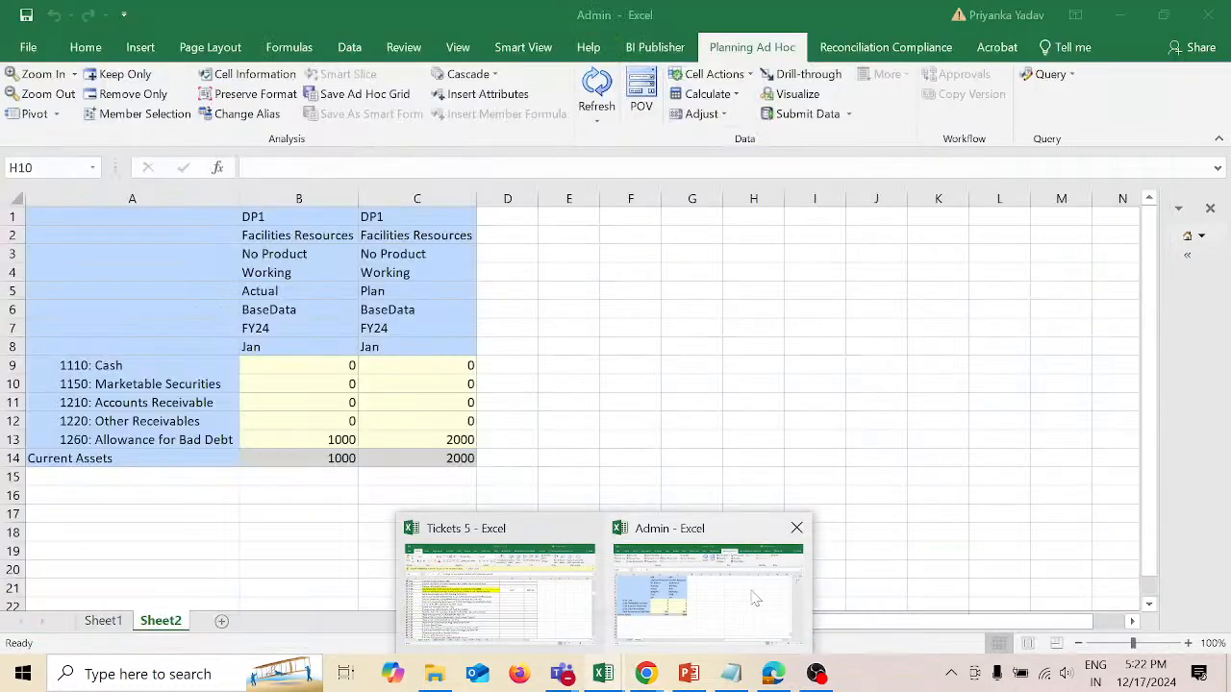
left_click(750, 590)
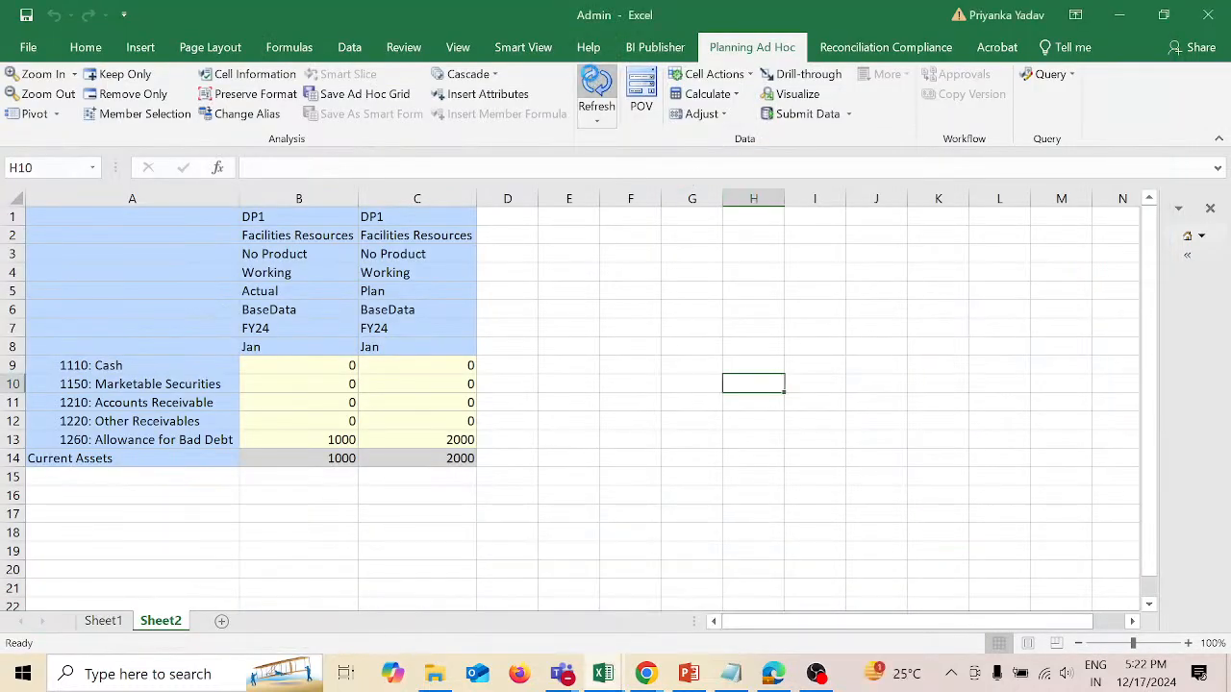
left_click(594, 84)
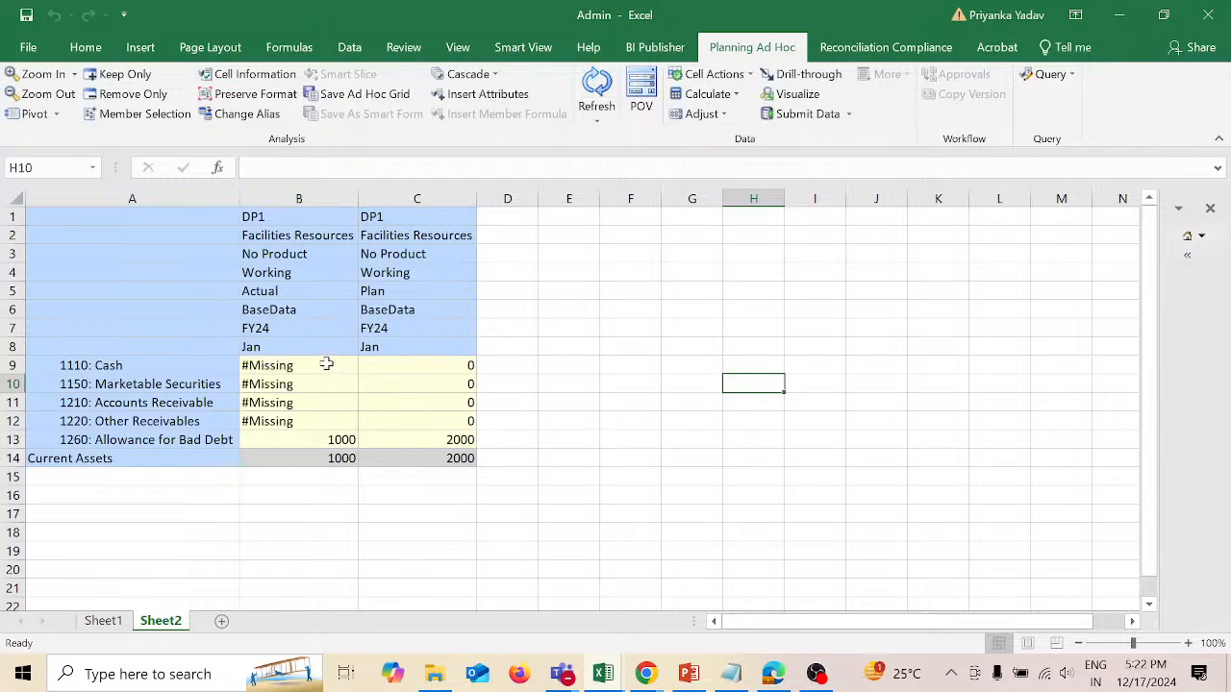
left_click(300, 290)
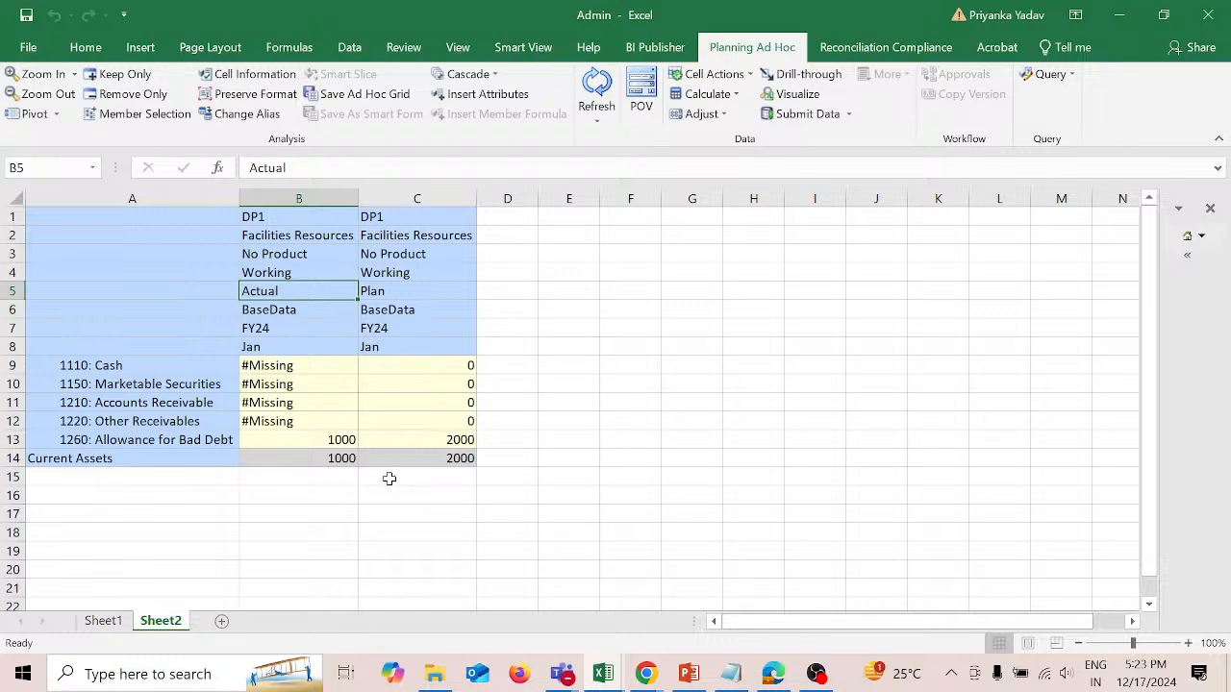
left_click(395, 288)
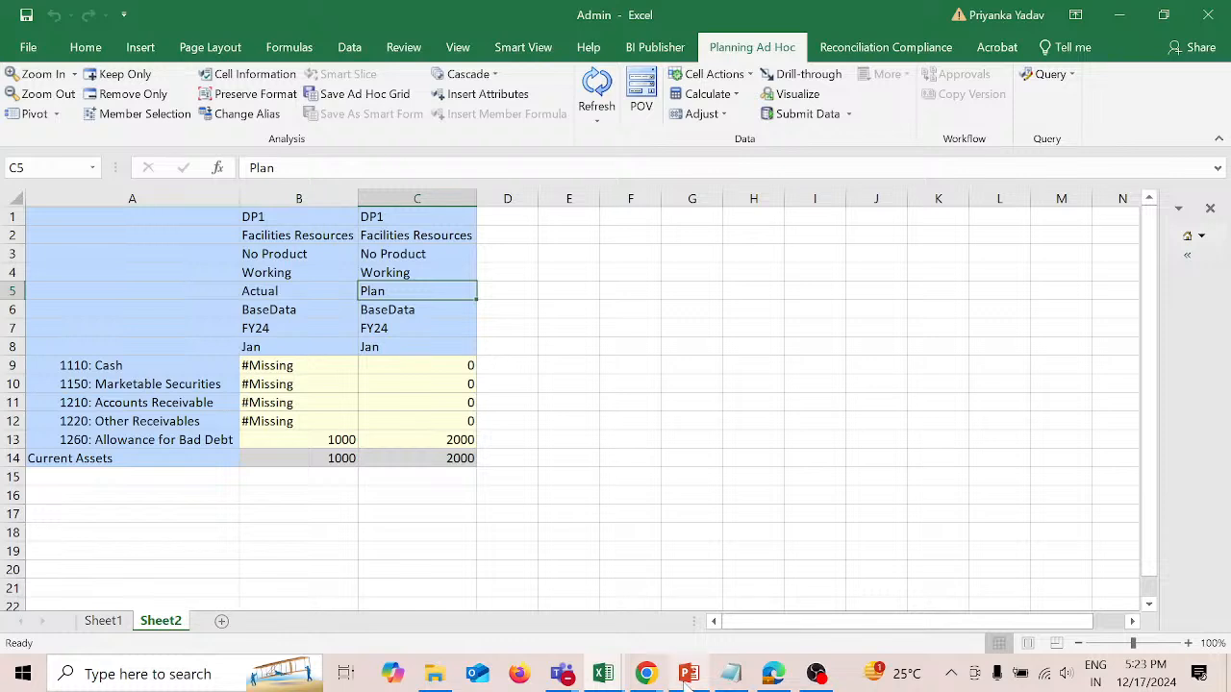
Step: Review the problem statement slide of the Ticket presentation in PowerPoint and return to the Admin workbook in Excel
mouse_move(687, 678)
left_click(687, 621)
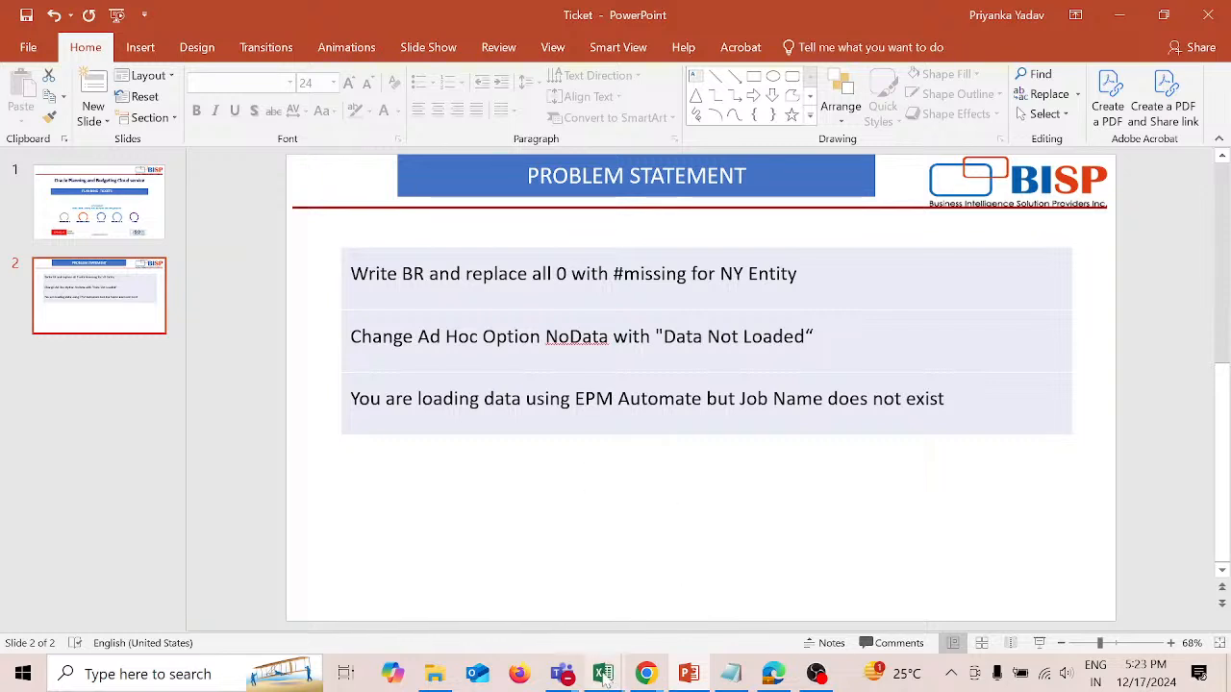
mouse_move(608, 680)
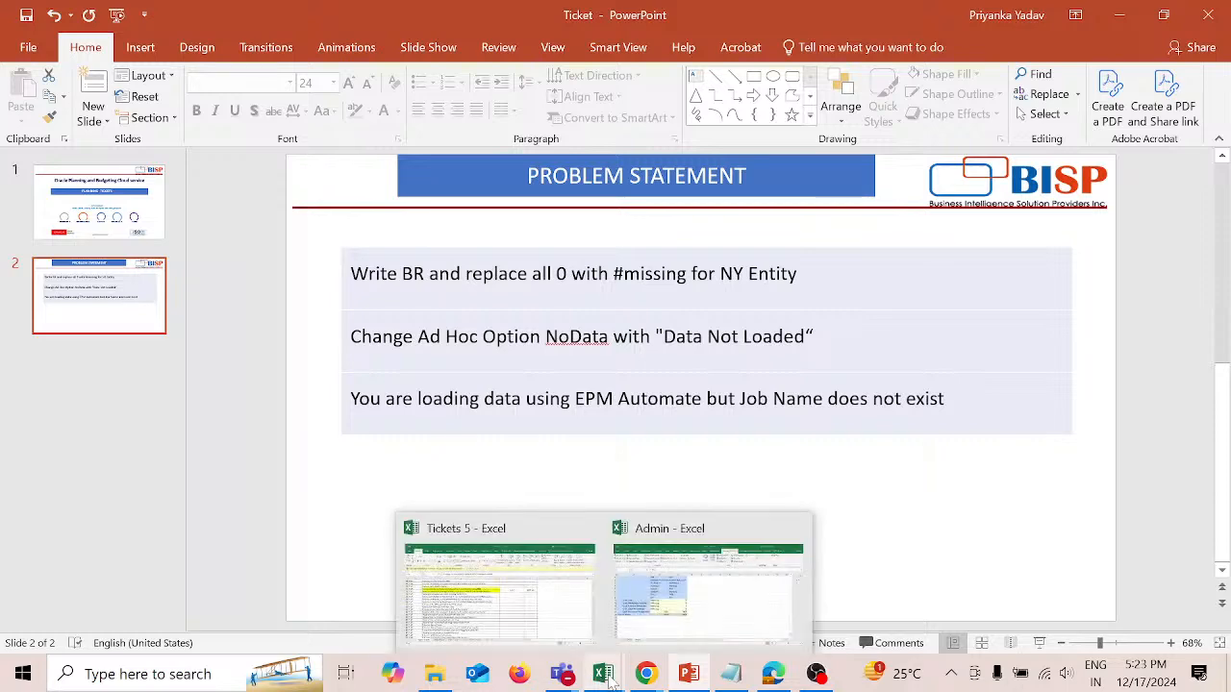
left_click(697, 625)
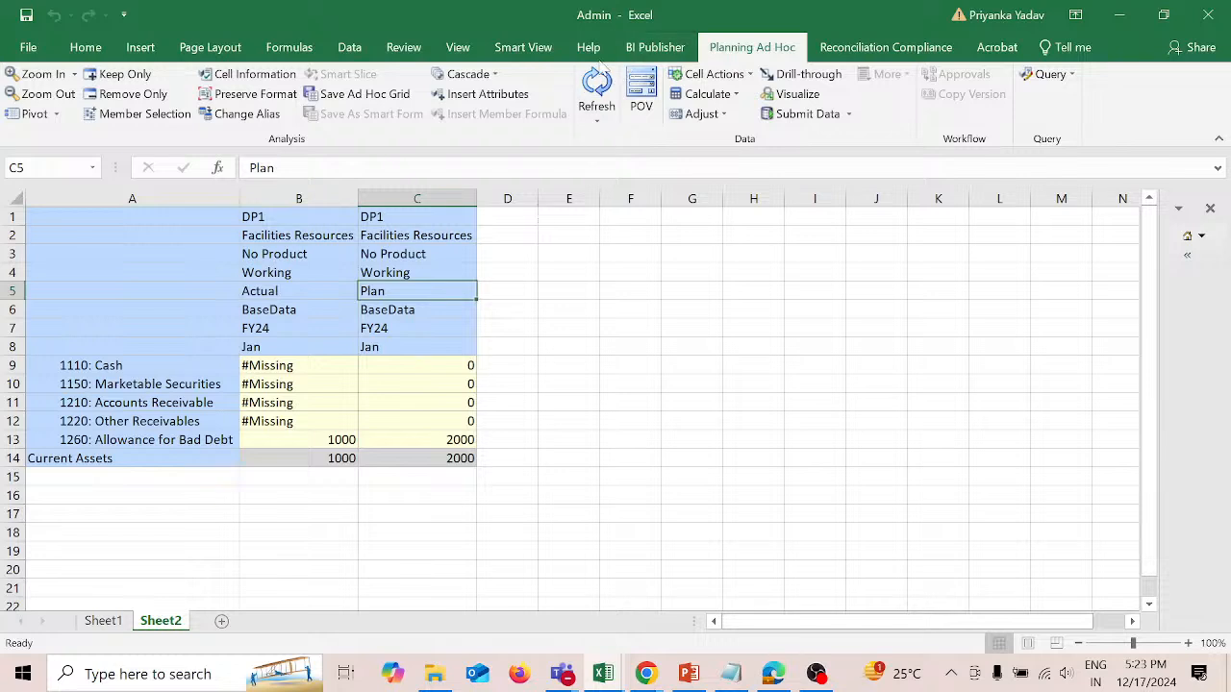
Step: Set the #NoData/Missing replacement label to #NoData in the Smart View data options and refresh the grid
left_click(547, 53)
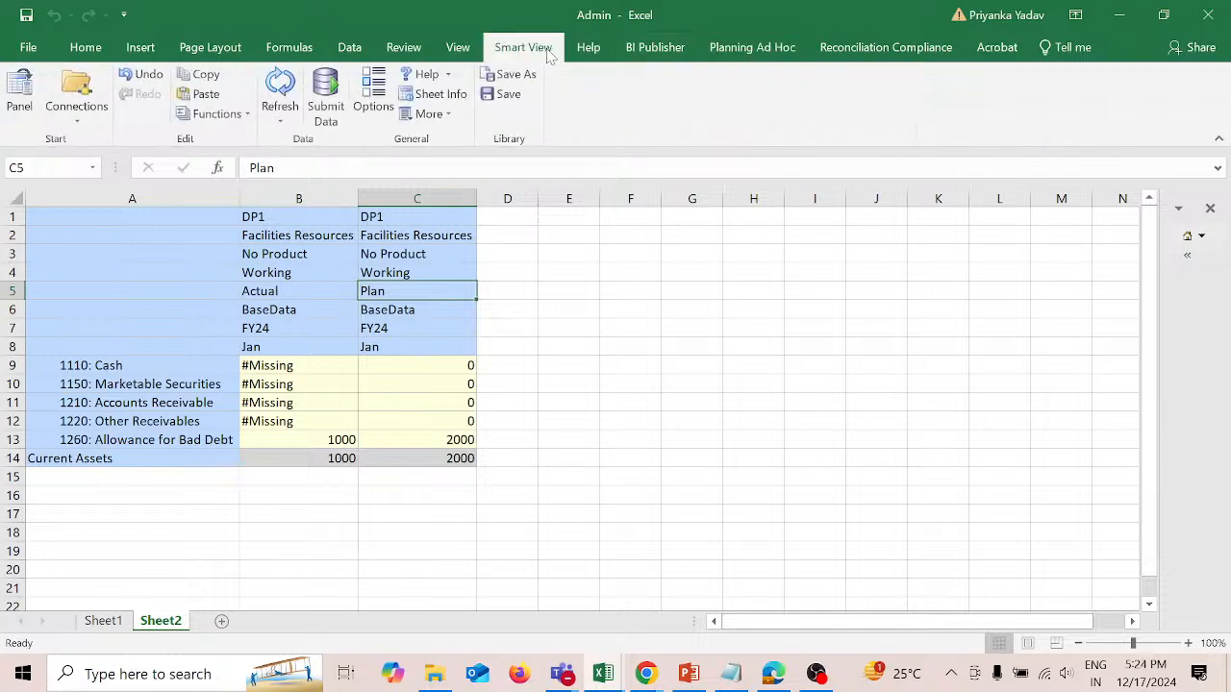
left_click(379, 98)
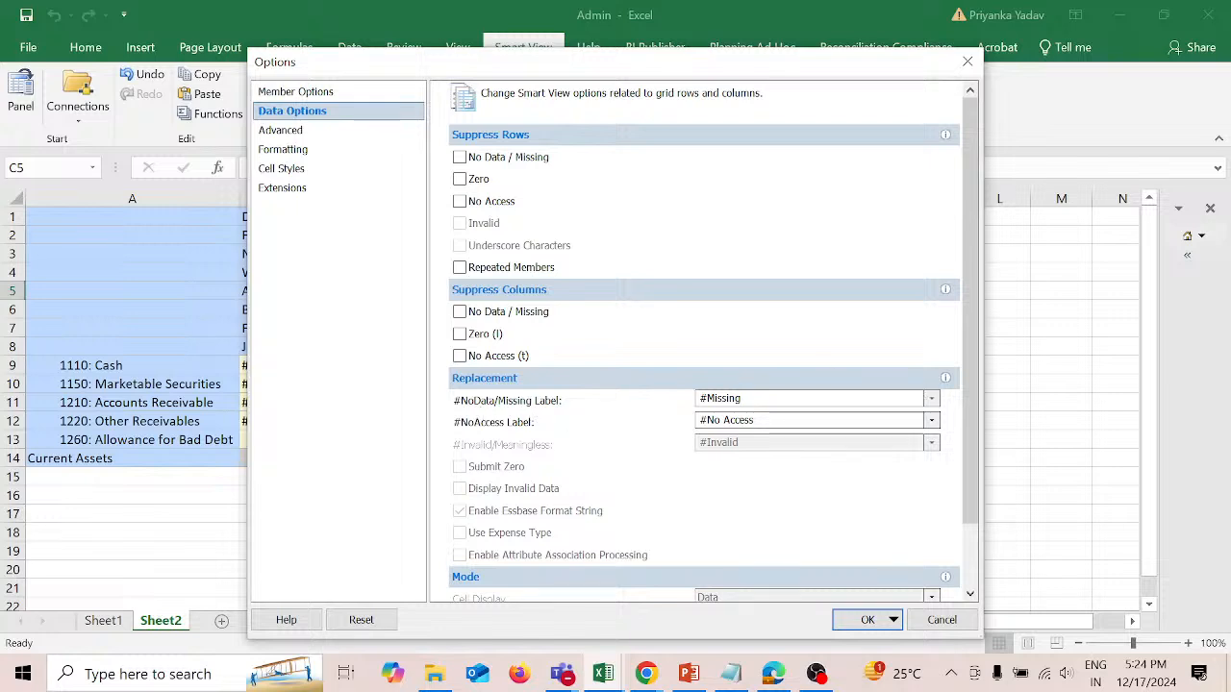
left_click(932, 400)
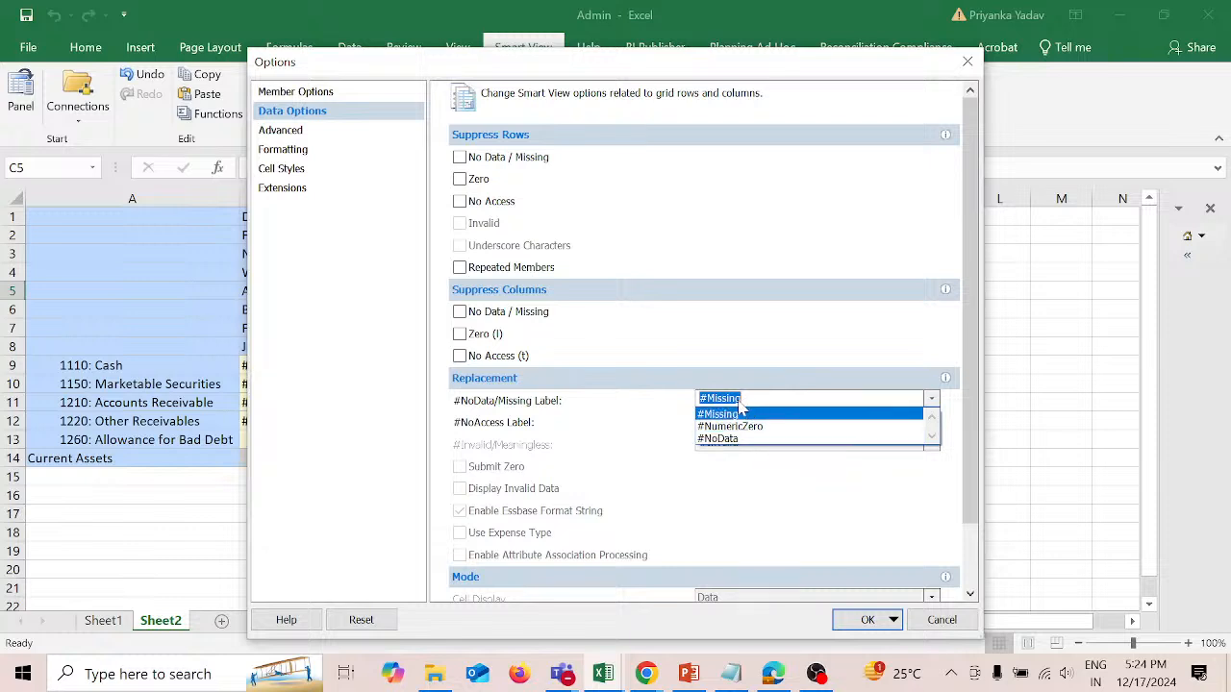
left_click(751, 440)
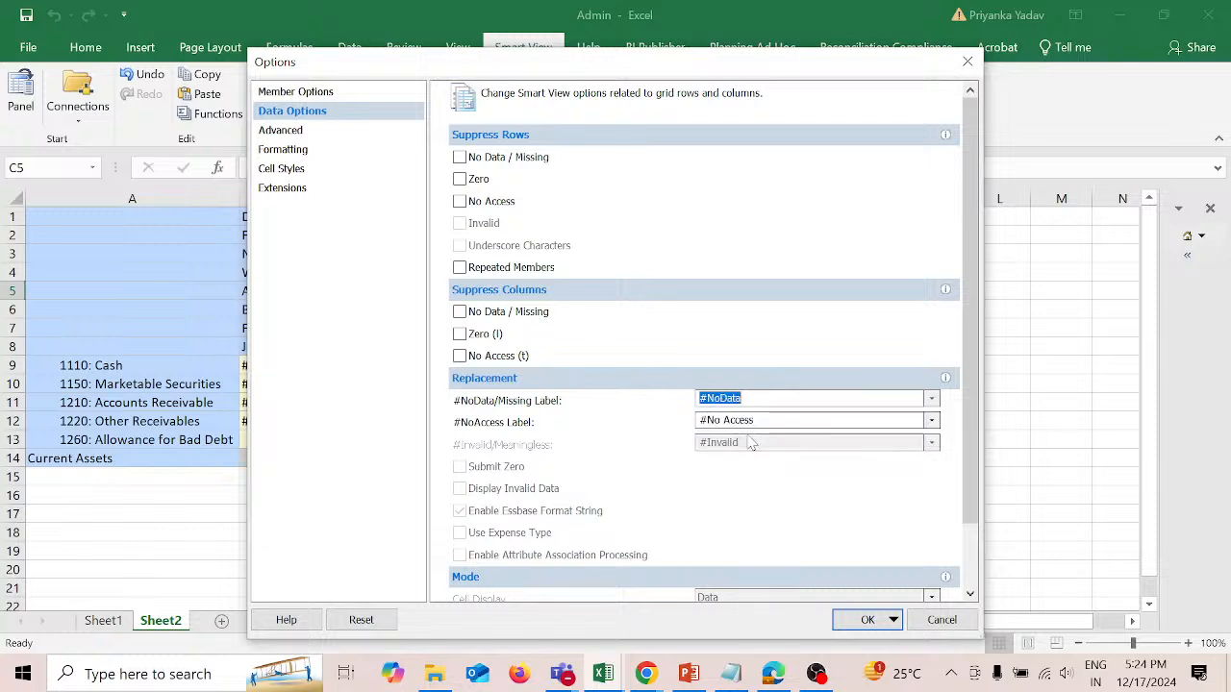
left_click(859, 625)
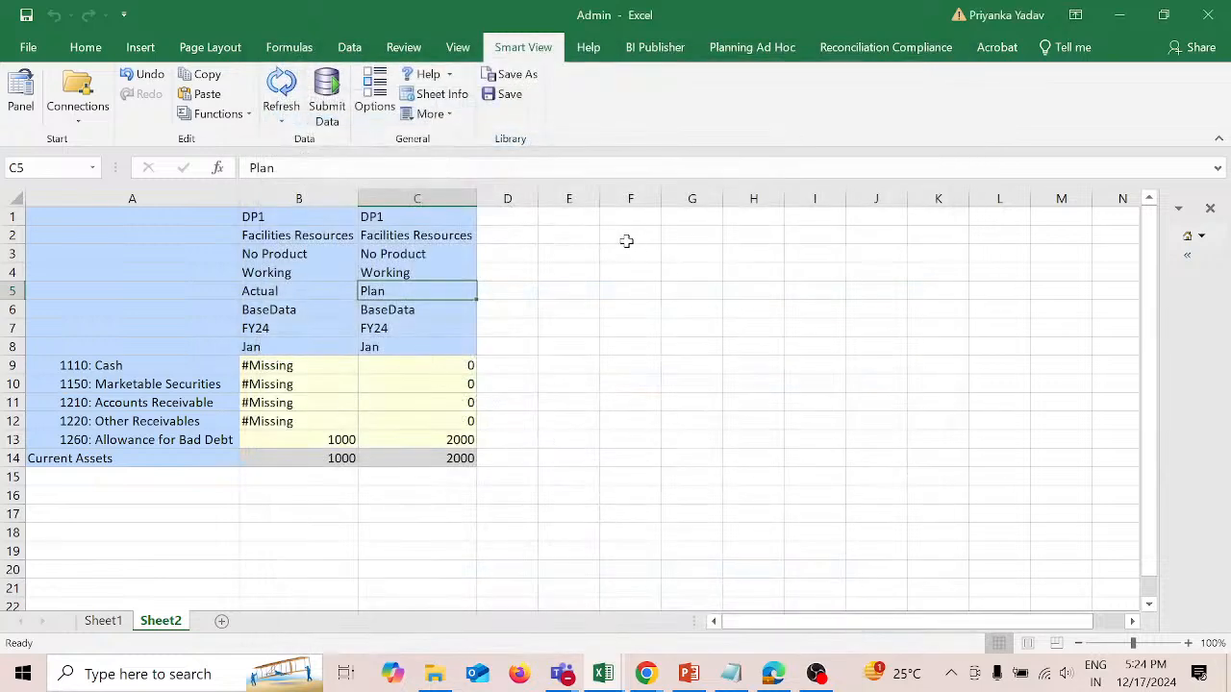
left_click(281, 91)
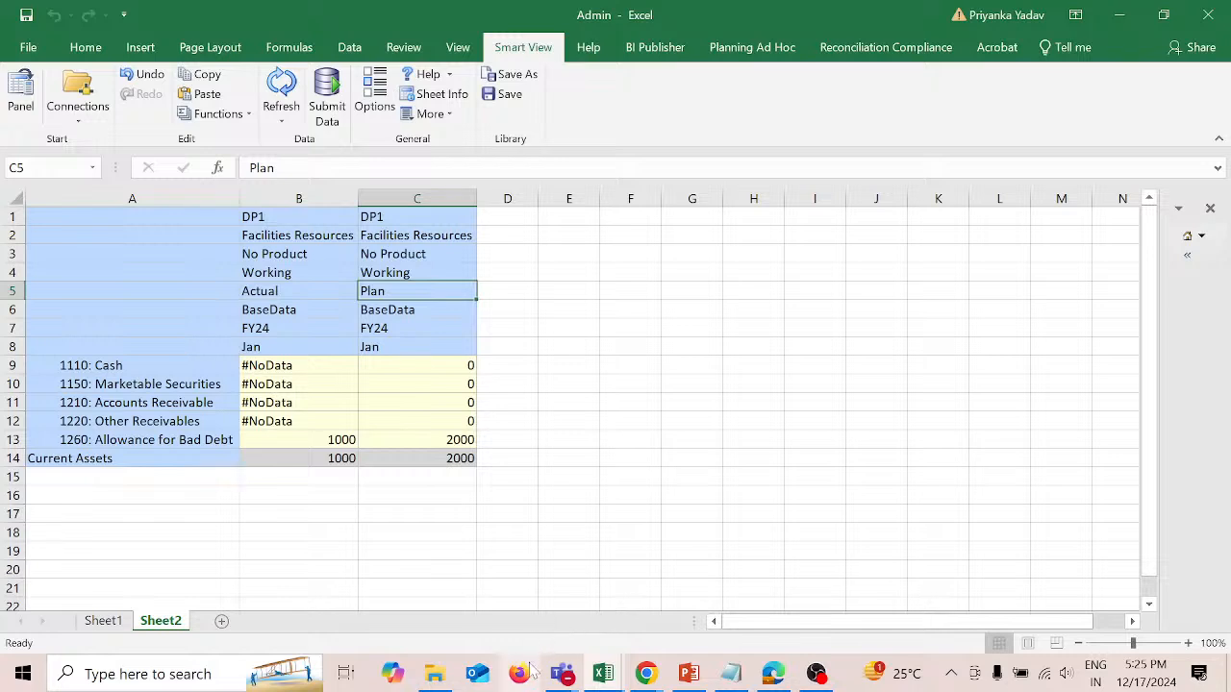
Step: Switch to the Ticket presentation in PowerPoint and reread the ad hoc NoData ticket on the problem statement slide
mouse_move(646, 677)
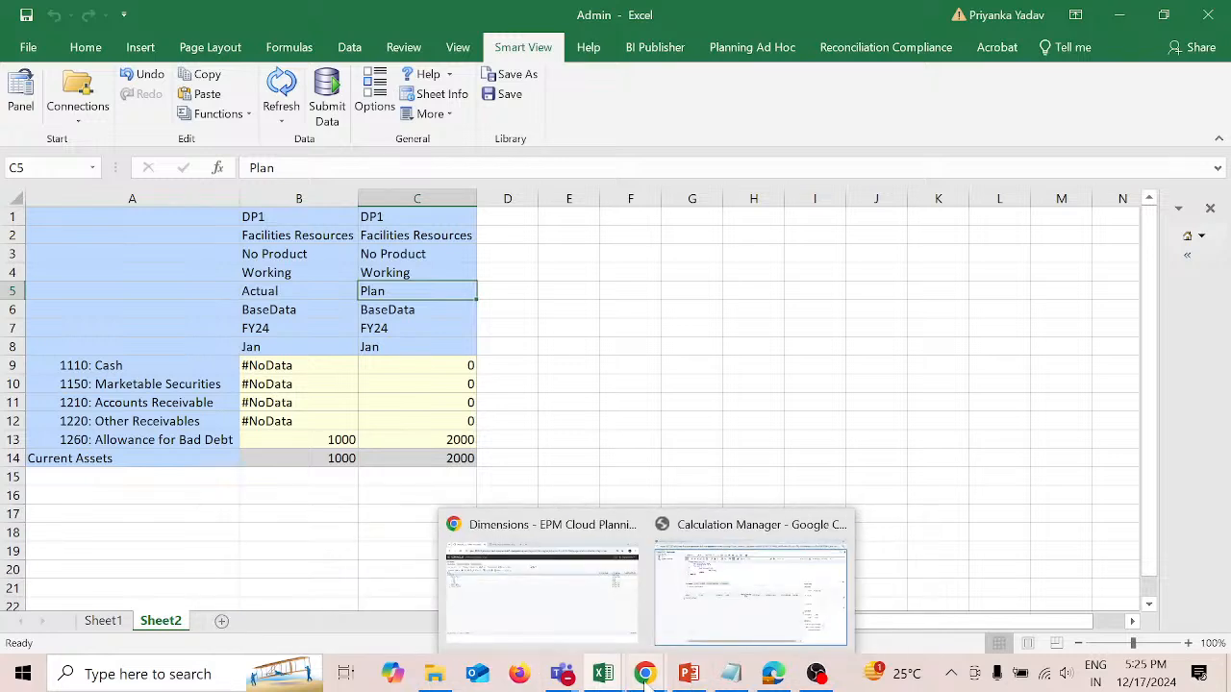
mouse_move(688, 678)
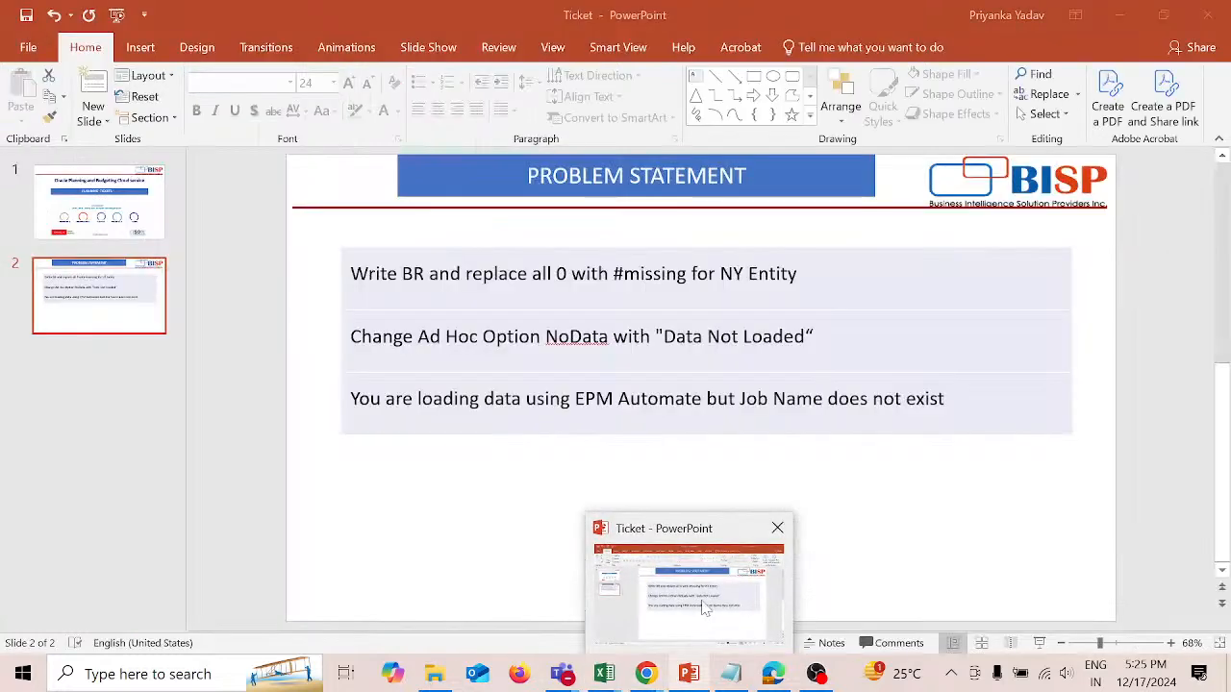
left_click(705, 608)
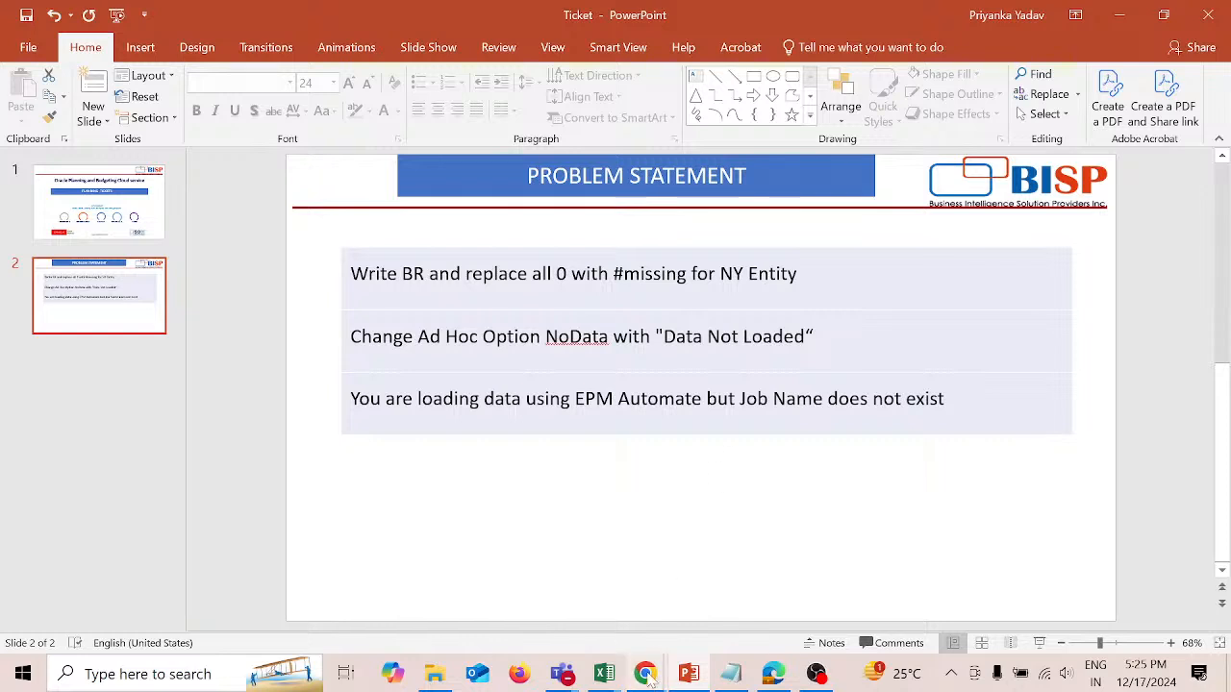
Step: Switch to the EPM Cloud Planning window in Chrome and open the Ad Hoc Options of the Vision application's user preferences
mouse_move(648, 676)
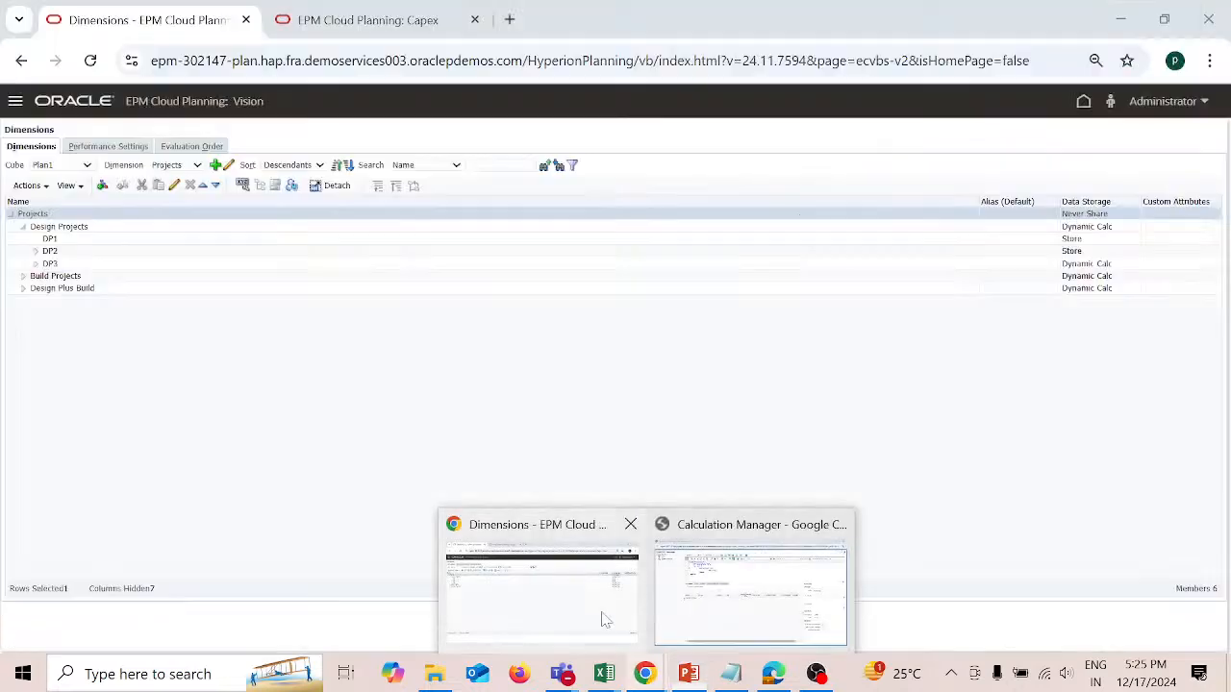
left_click(602, 618)
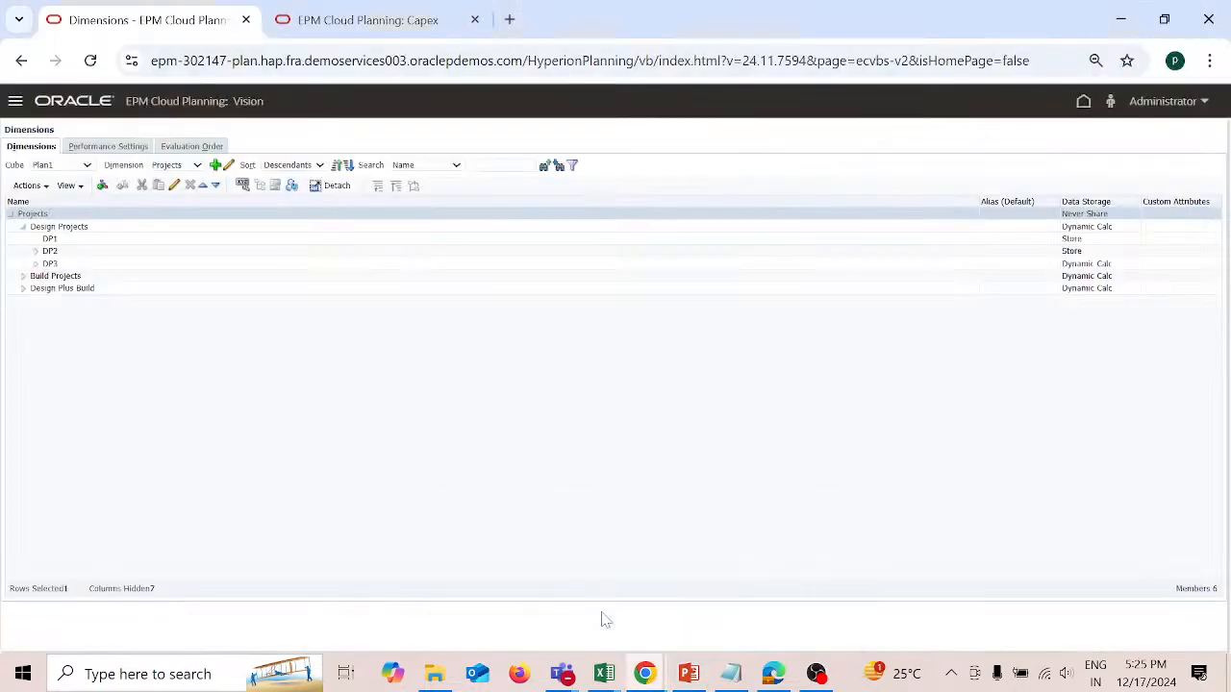
left_click(1081, 102)
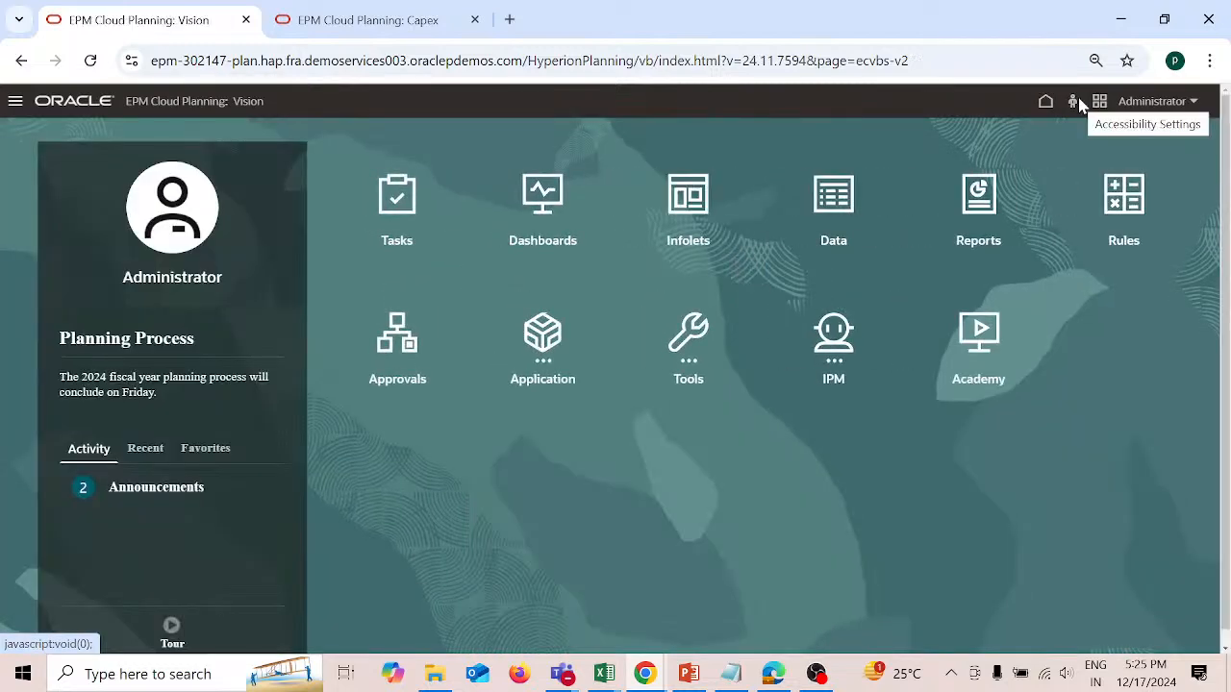
left_click(697, 333)
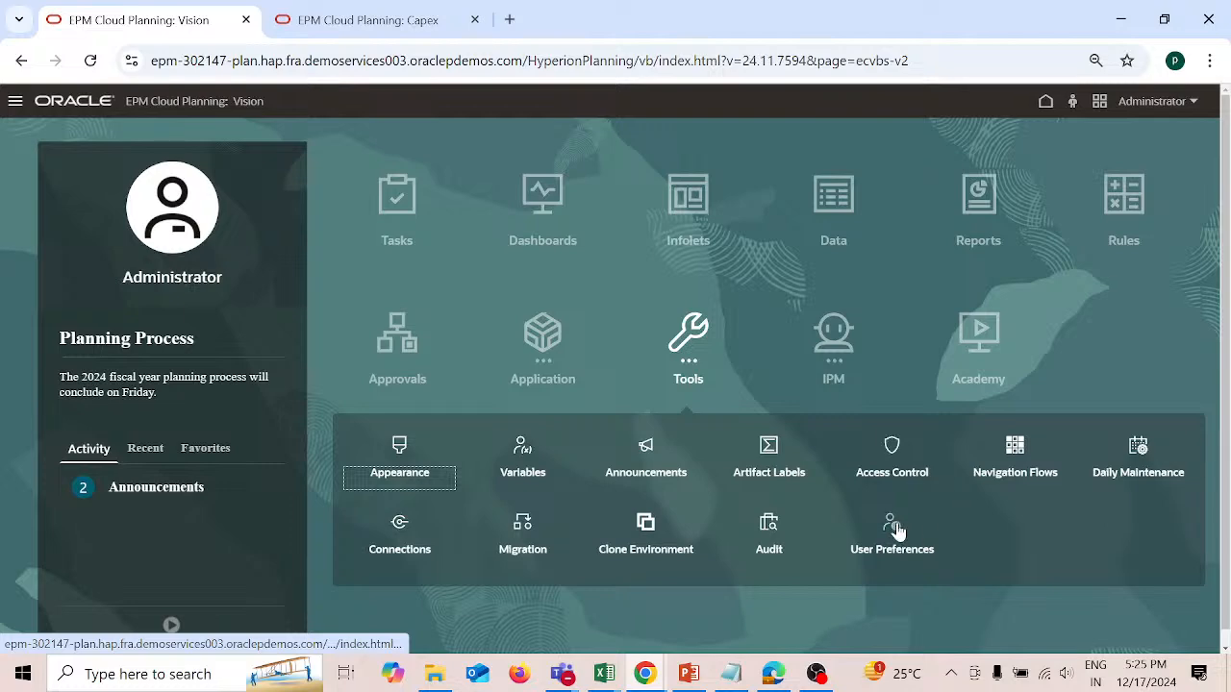
left_click(892, 525)
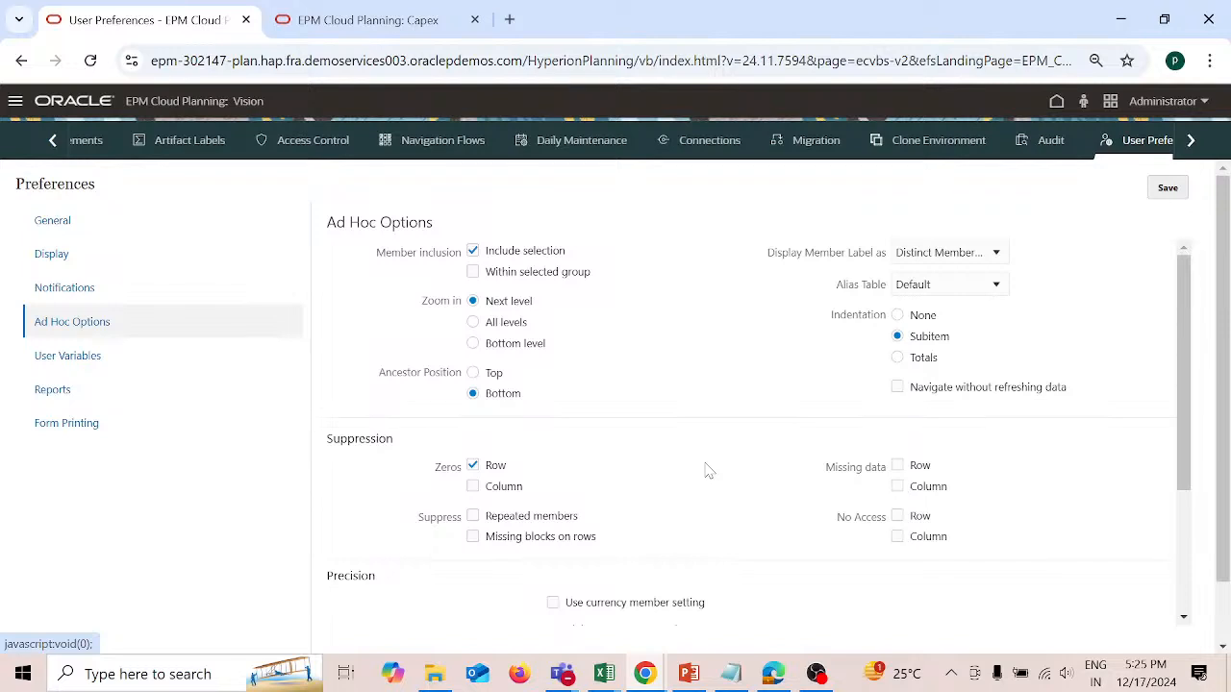
Step: Review the member, suppression, precision and replacement settings in the Ad Hoc Options, particularly the No Data replacement label
scroll(655, 508, "down", 3)
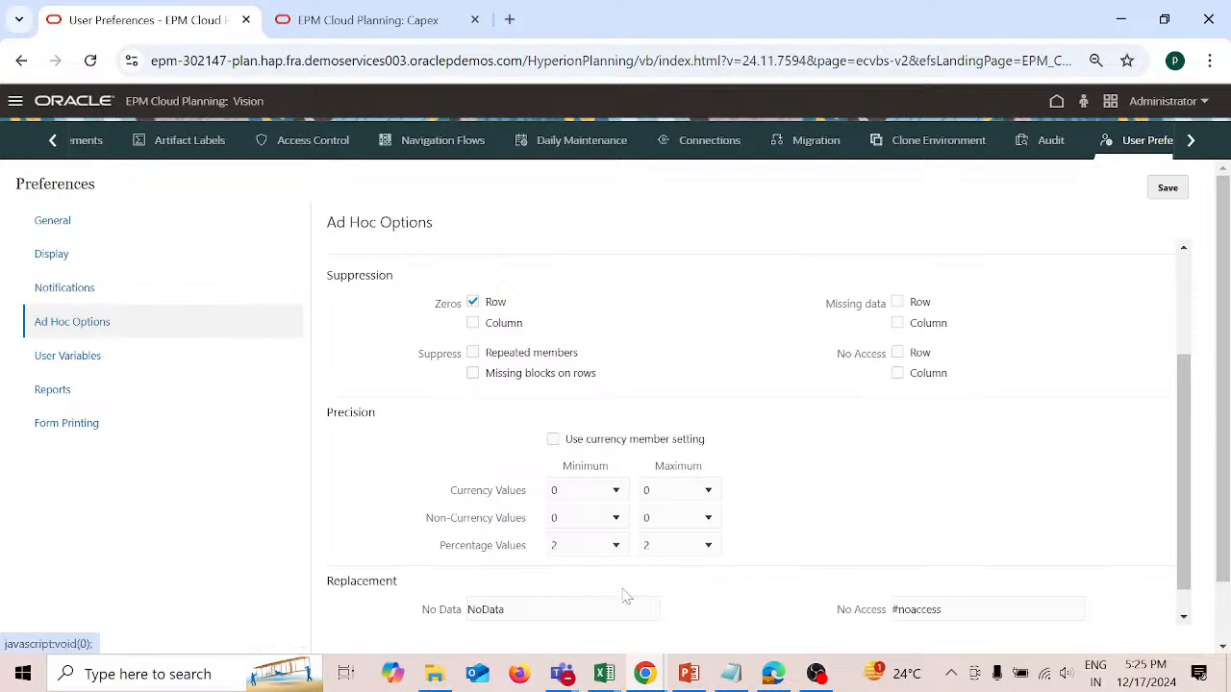
scroll(899, 442, "up", 2)
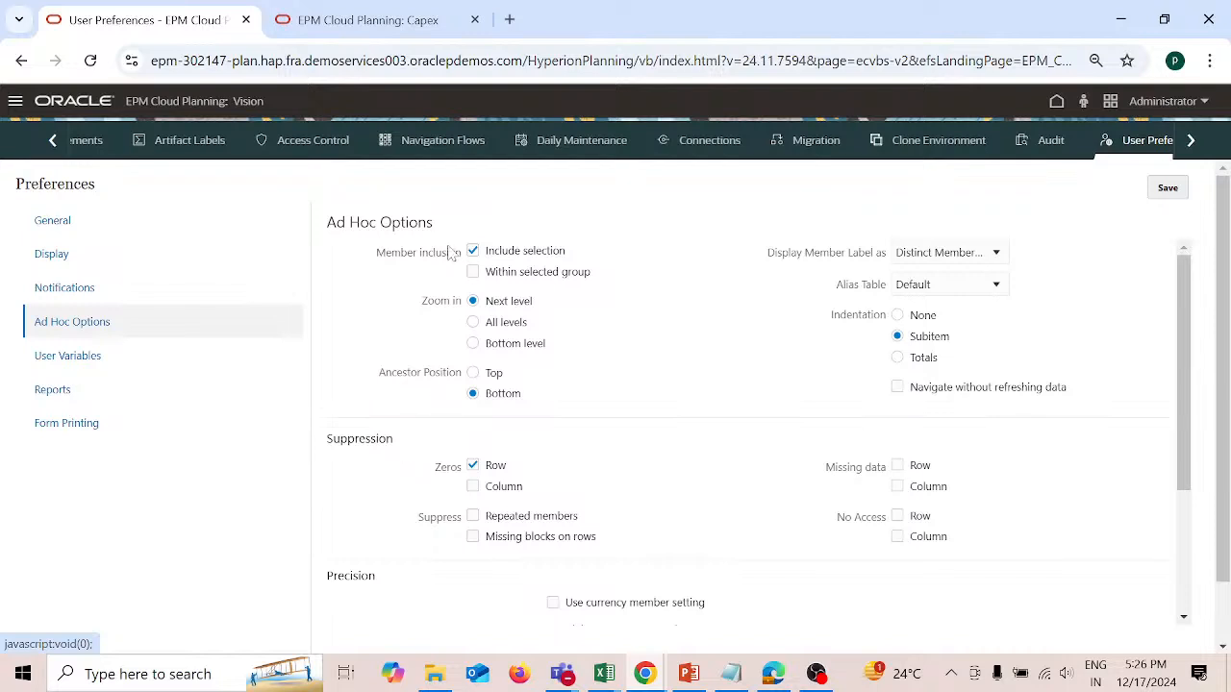
scroll(577, 413, "down", 3)
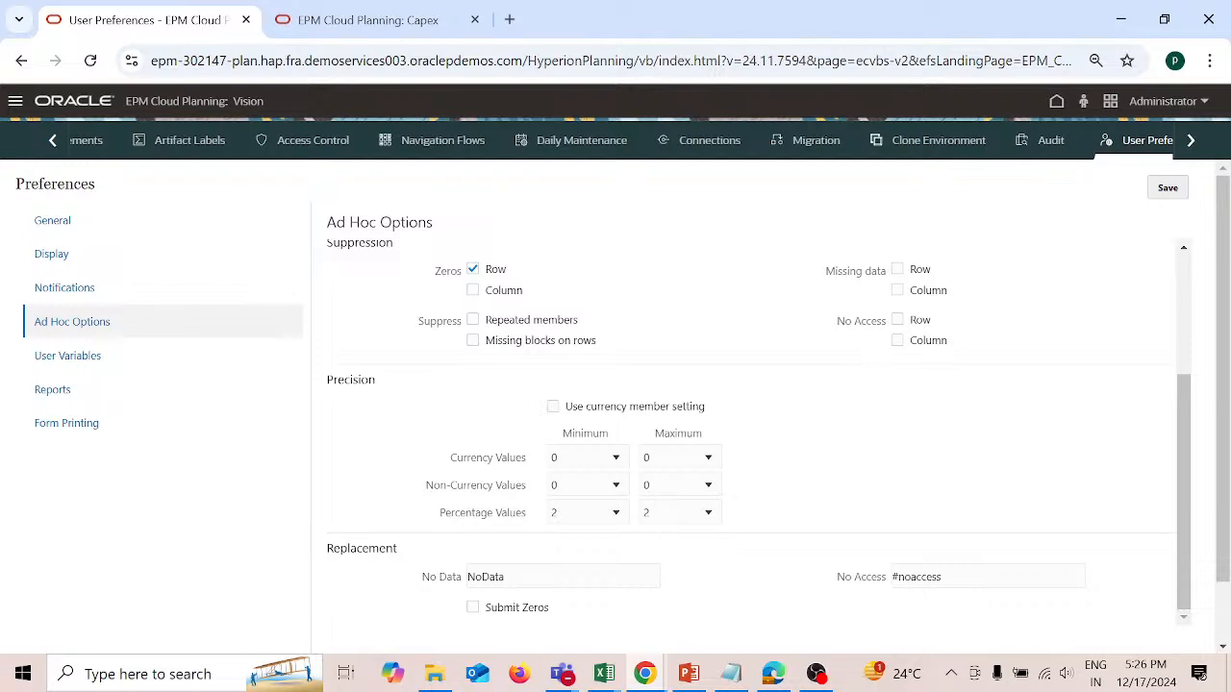
left_click_drag(505, 577, 468, 579)
left_click(1116, 453)
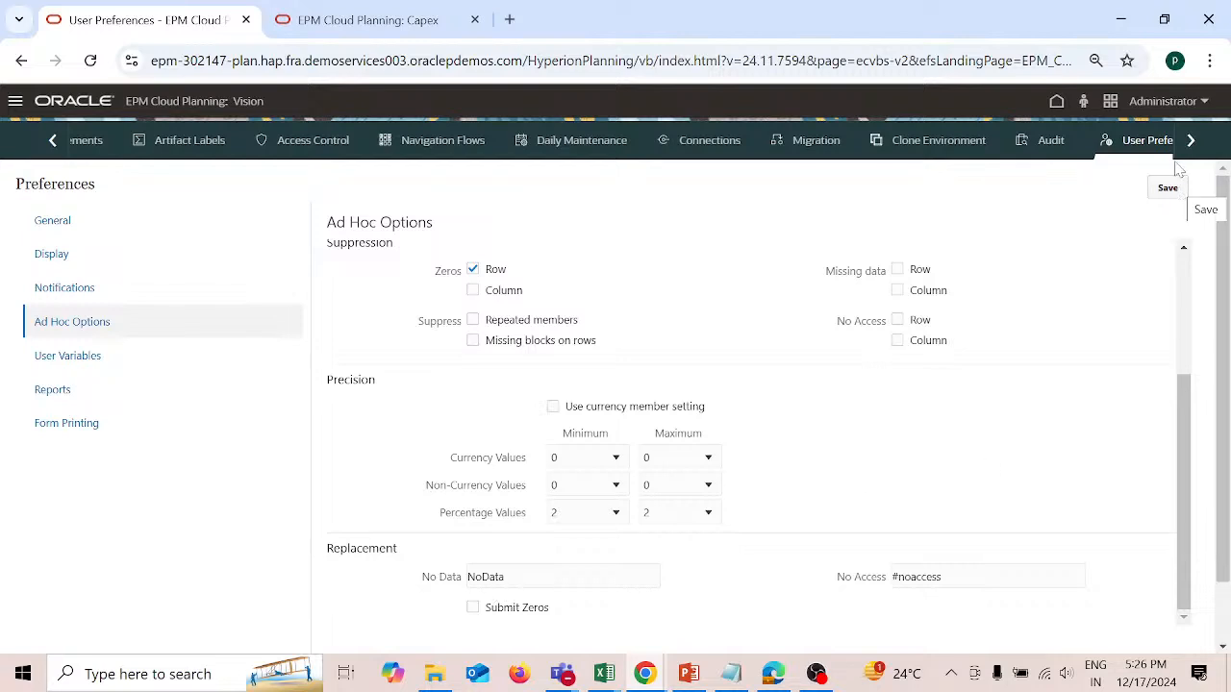
Step: Return to the home page and create a new ad hoc grid on the Plan1 cube from Data Entry
left_click(1058, 103)
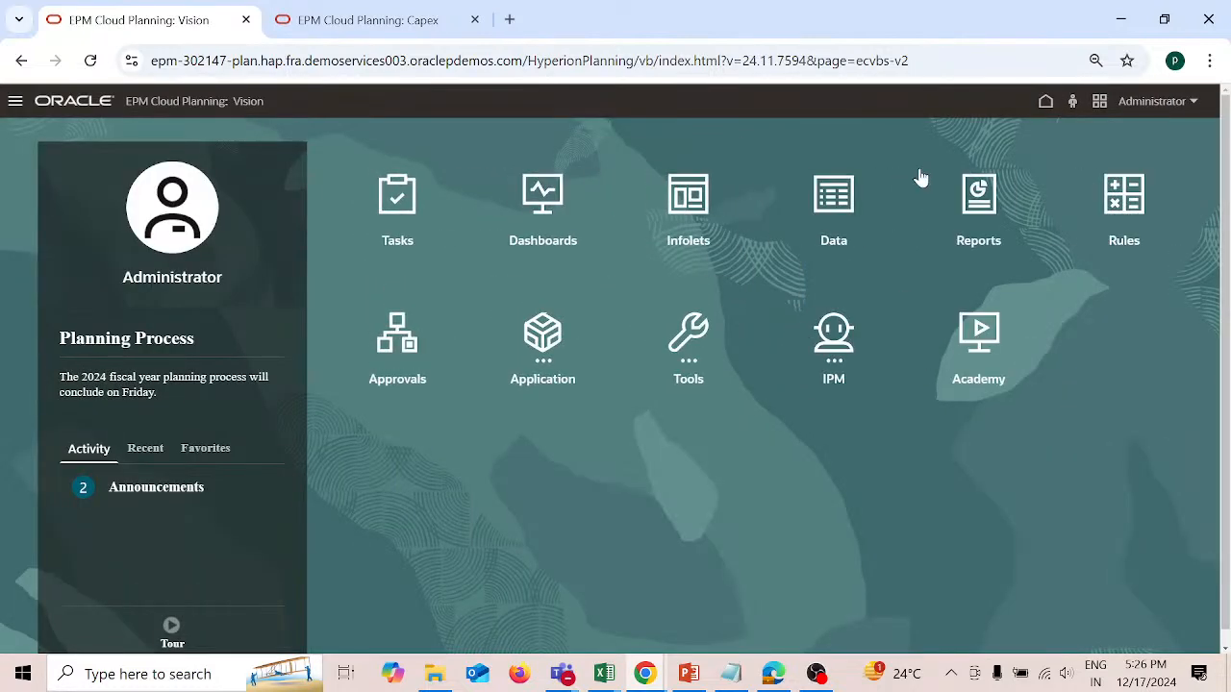
left_click(837, 204)
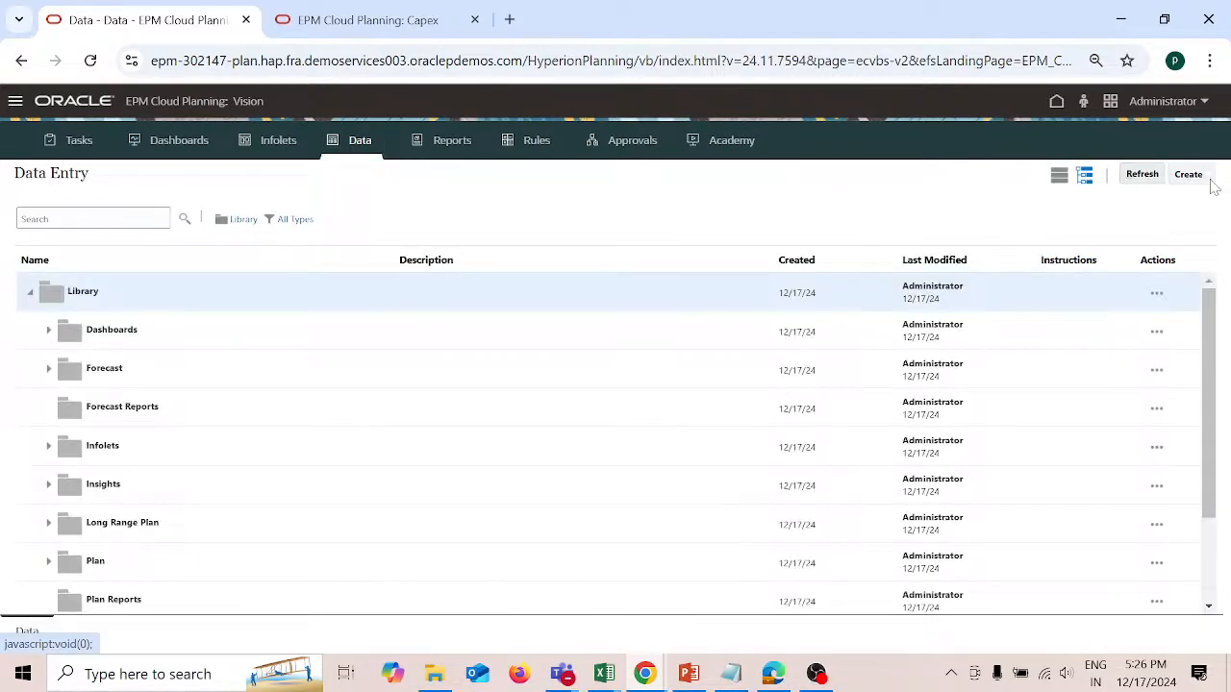
left_click(1198, 176)
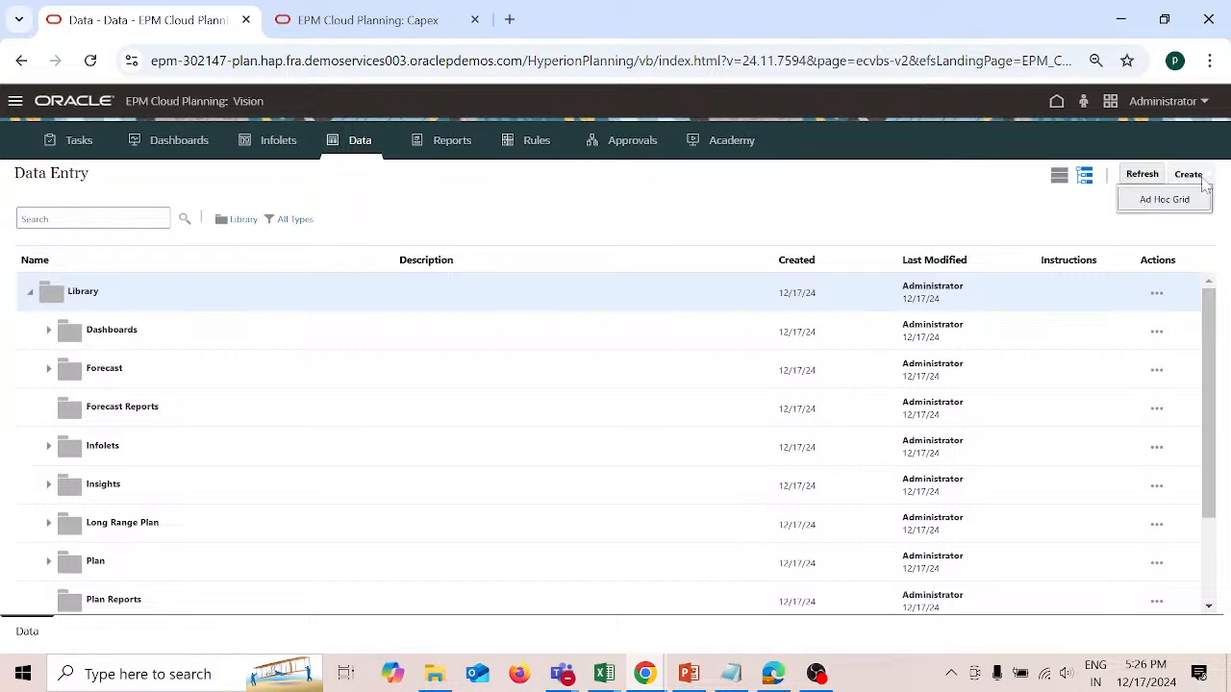
left_click(1165, 200)
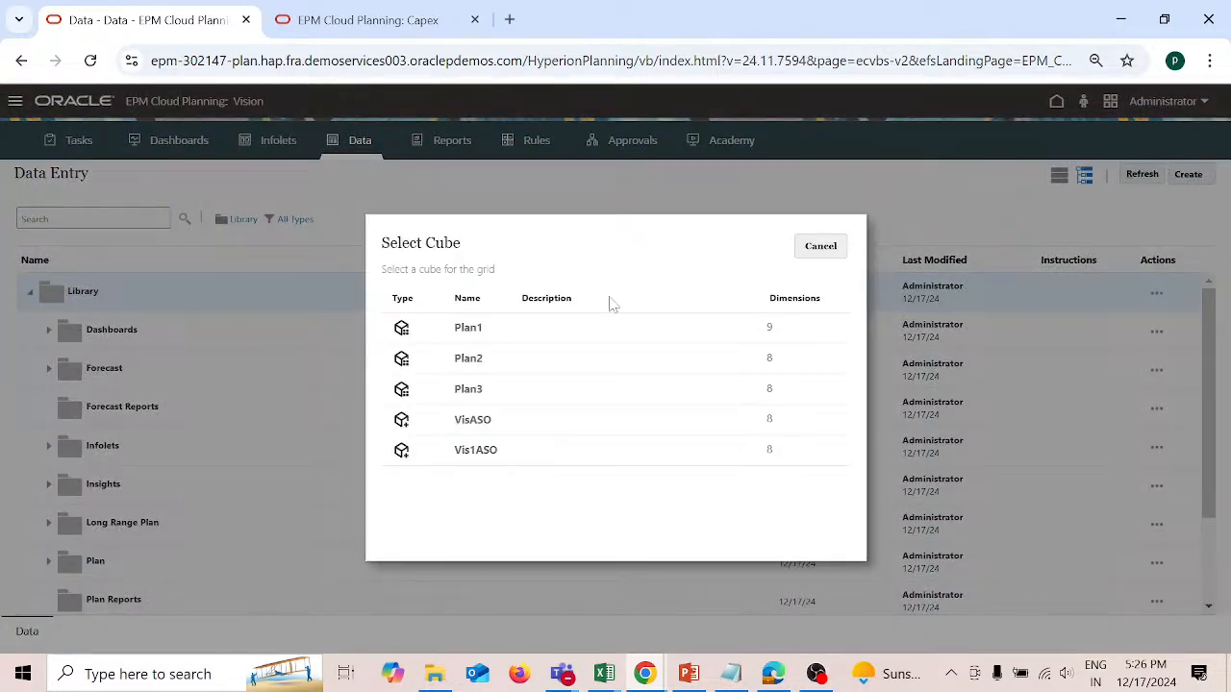
left_click(472, 328)
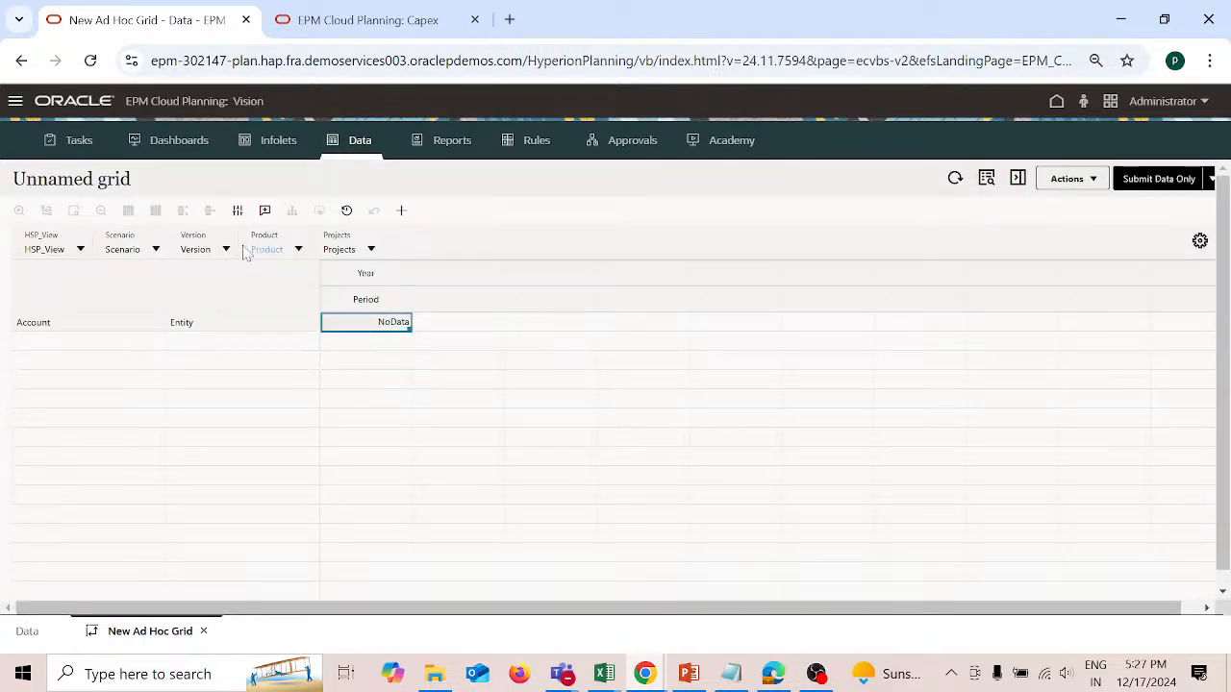
Step: Set the grid's point of view to BaseData, Plan, Working, Product X and project DP1
left_click(80, 252)
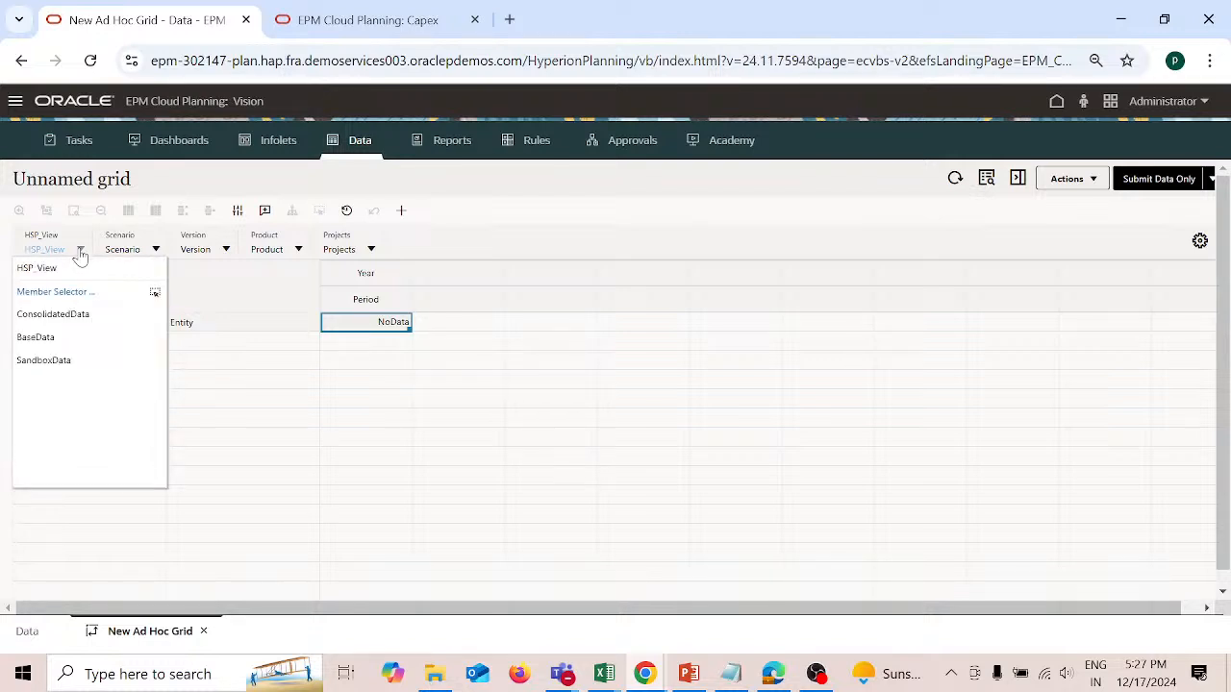
left_click(50, 341)
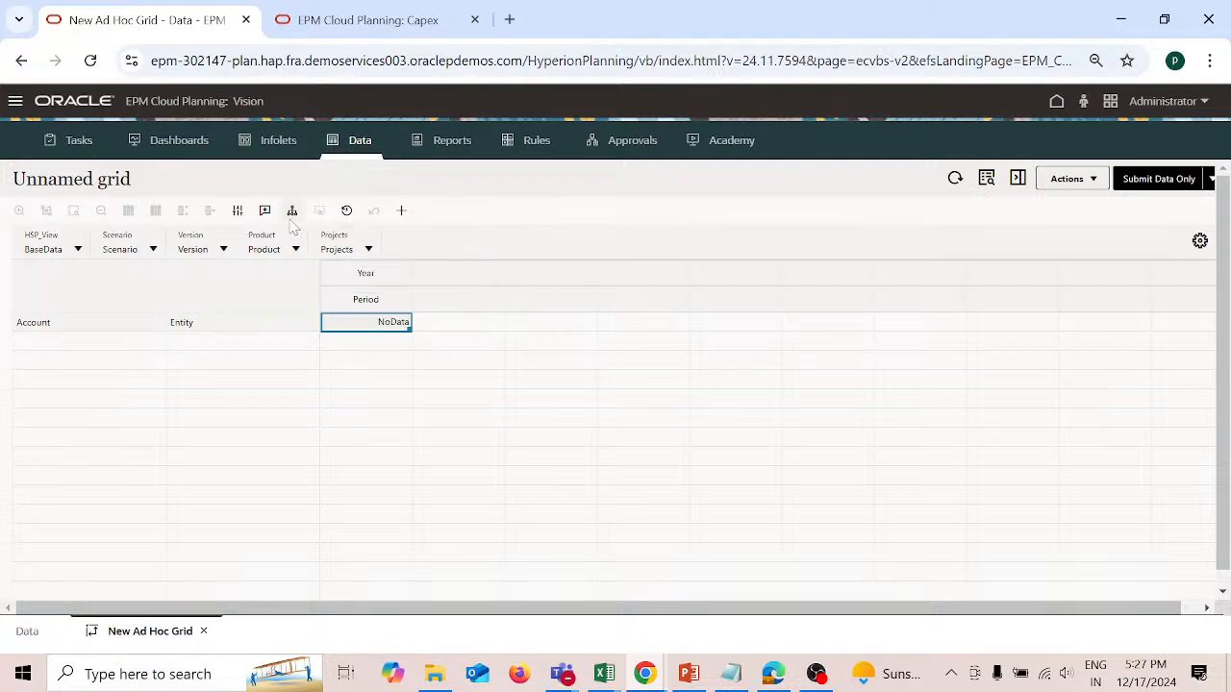
left_click(153, 250)
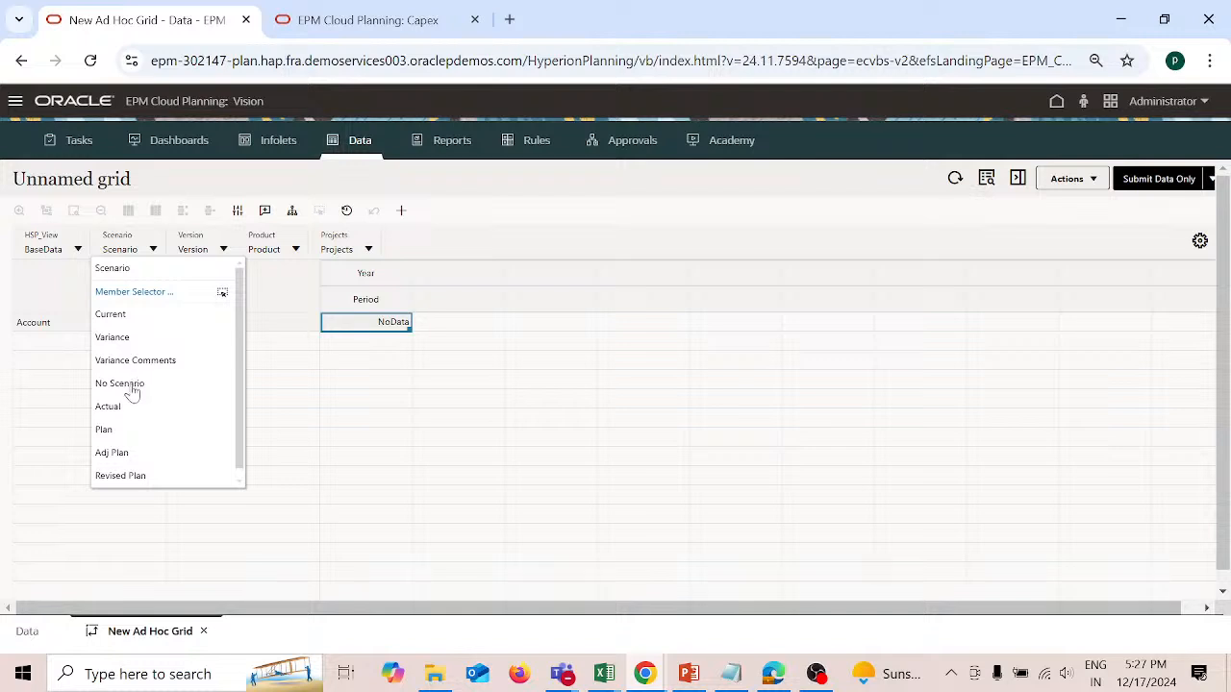
left_click(106, 431)
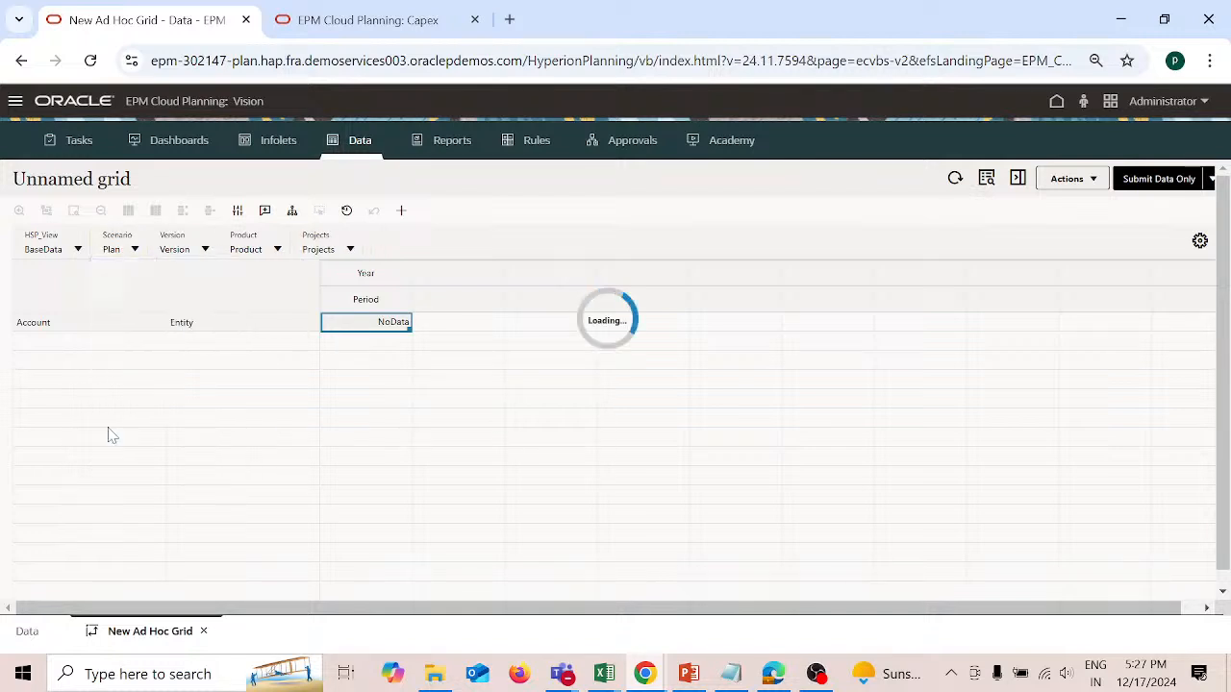
left_click(205, 251)
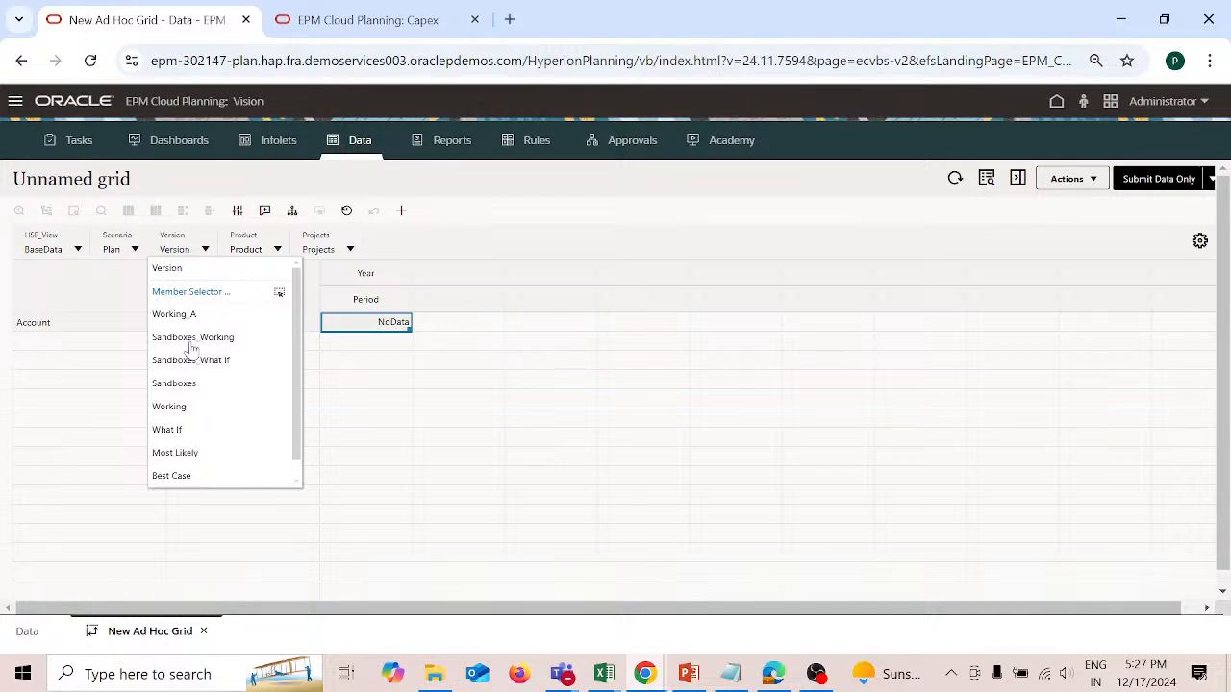
left_click(178, 408)
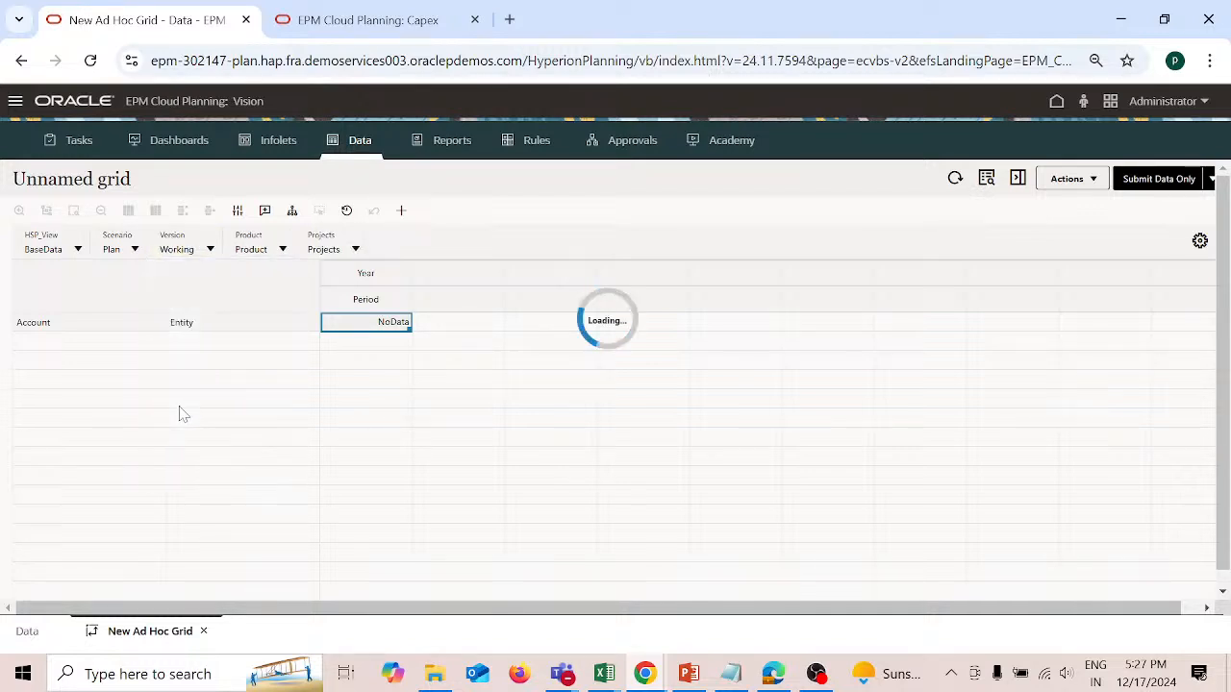
left_click(283, 251)
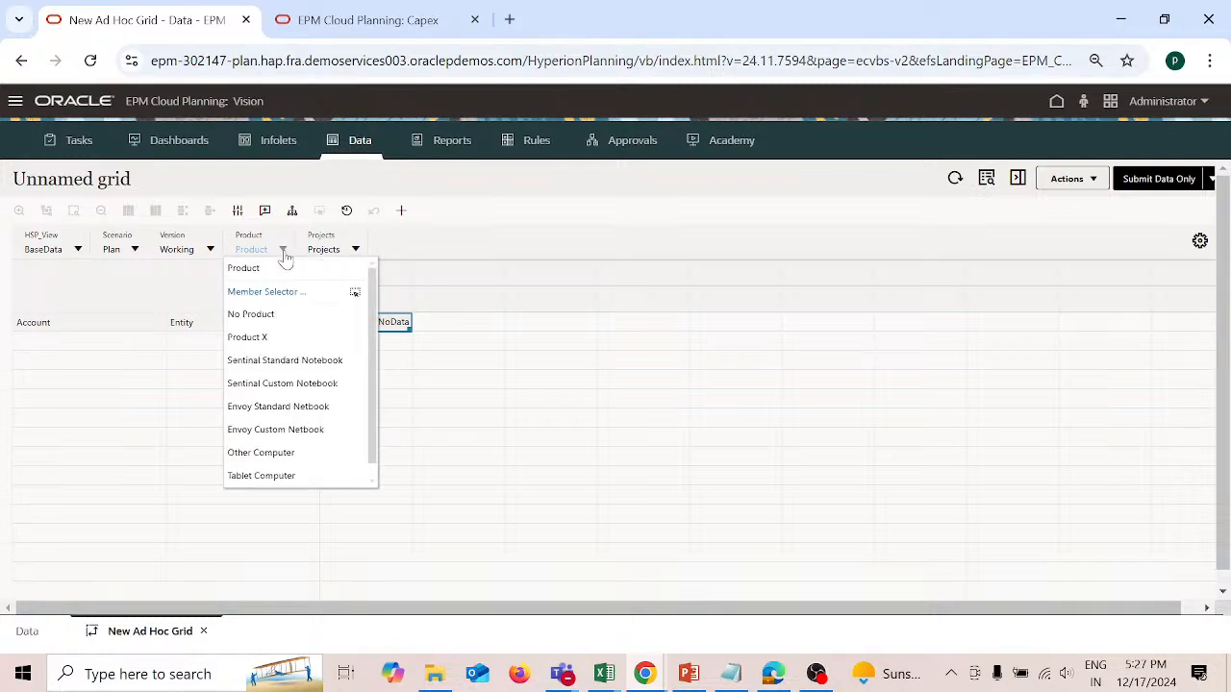
left_click(256, 339)
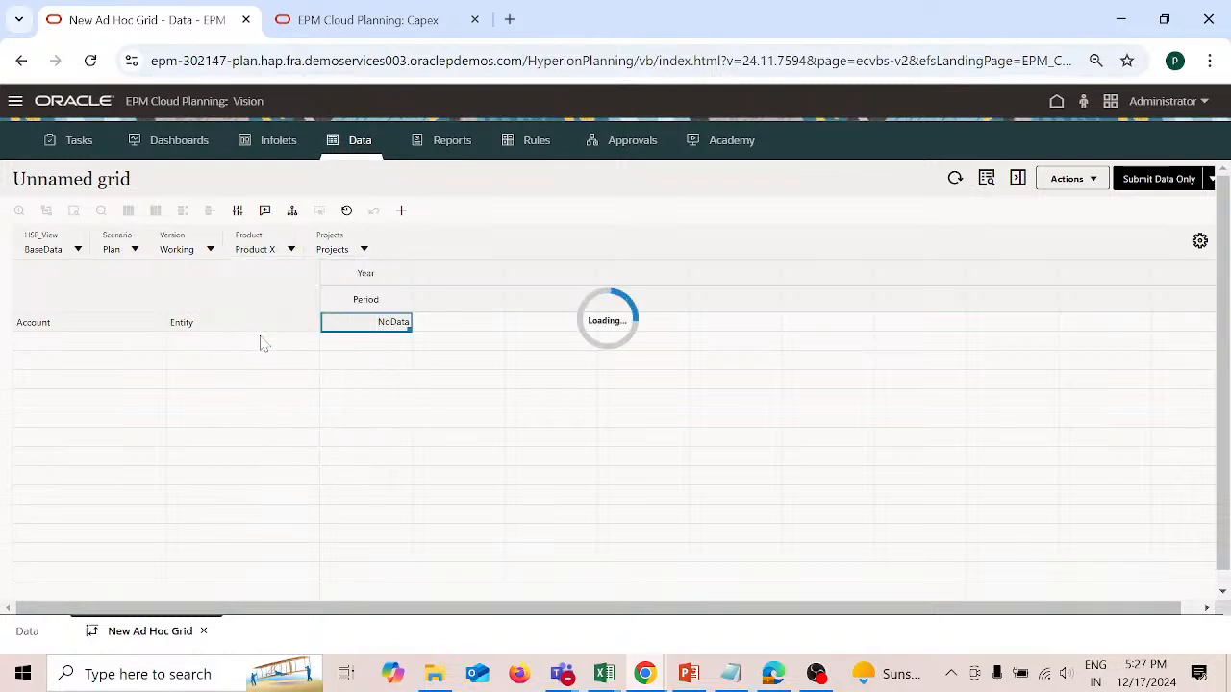
left_click(365, 253)
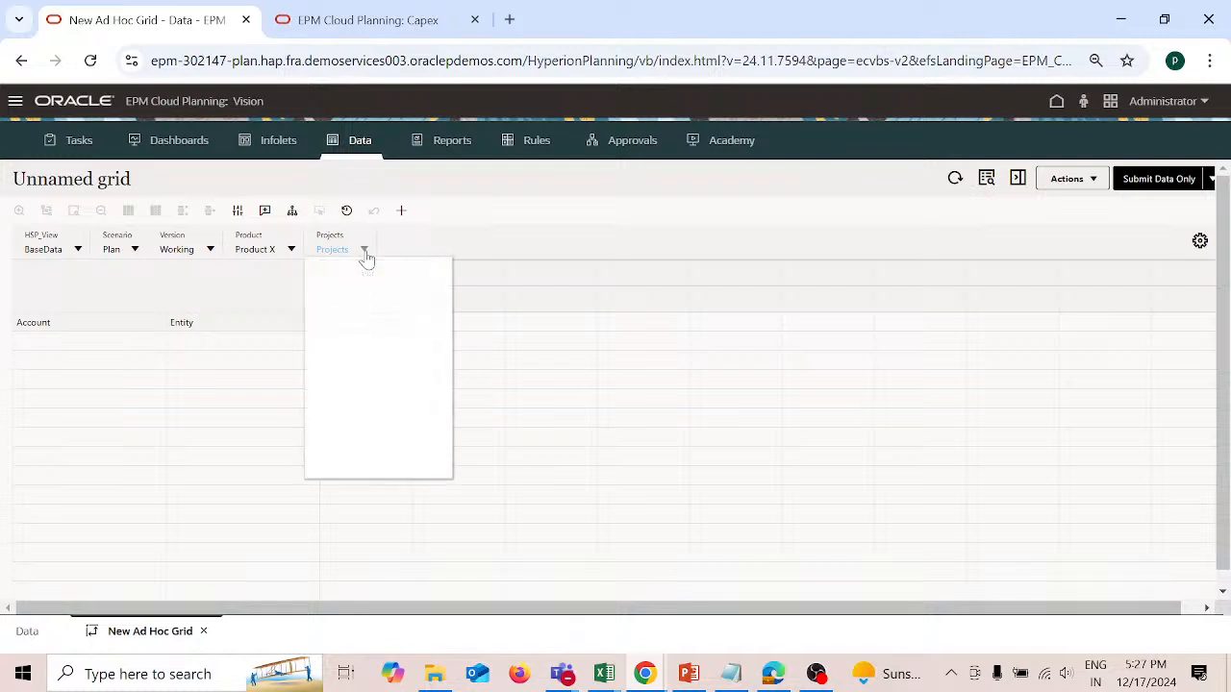
left_click(322, 323)
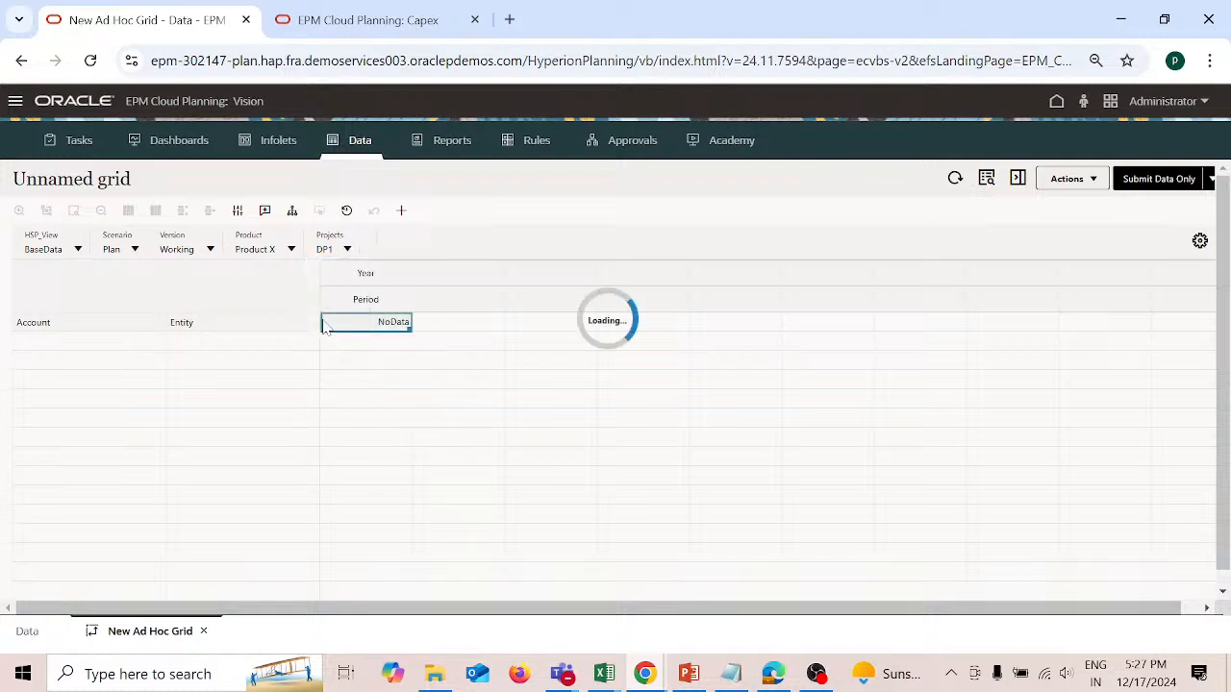
Step: Set the grid's column members to FY24 and Jan, and the row's entity to 110
left_click(394, 276)
type("FY")
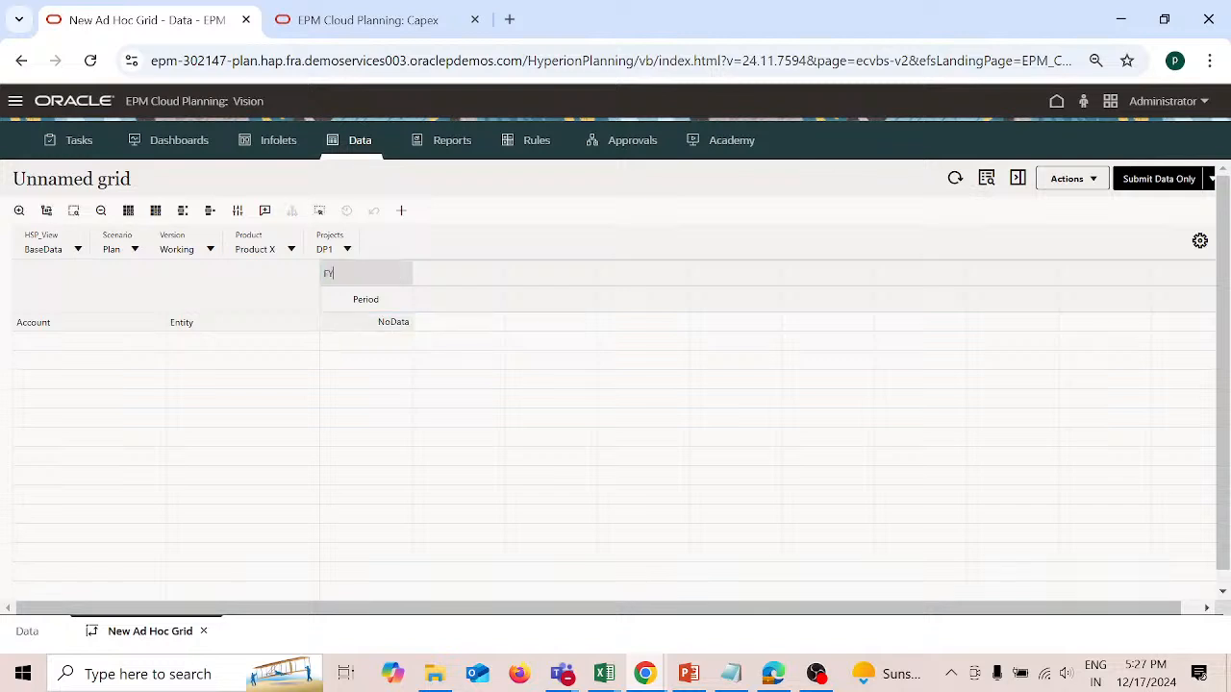
type("24")
key("Return")
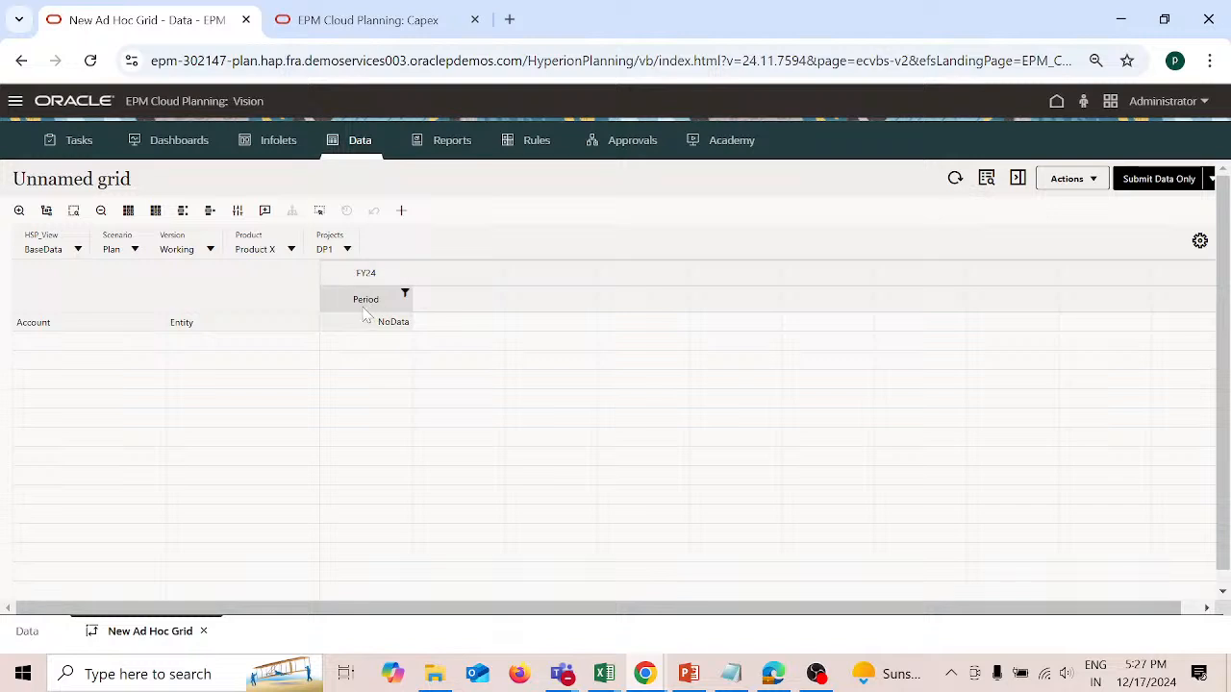
double_click(365, 306)
key("BackSpace")
type("Jan")
double_click(237, 325)
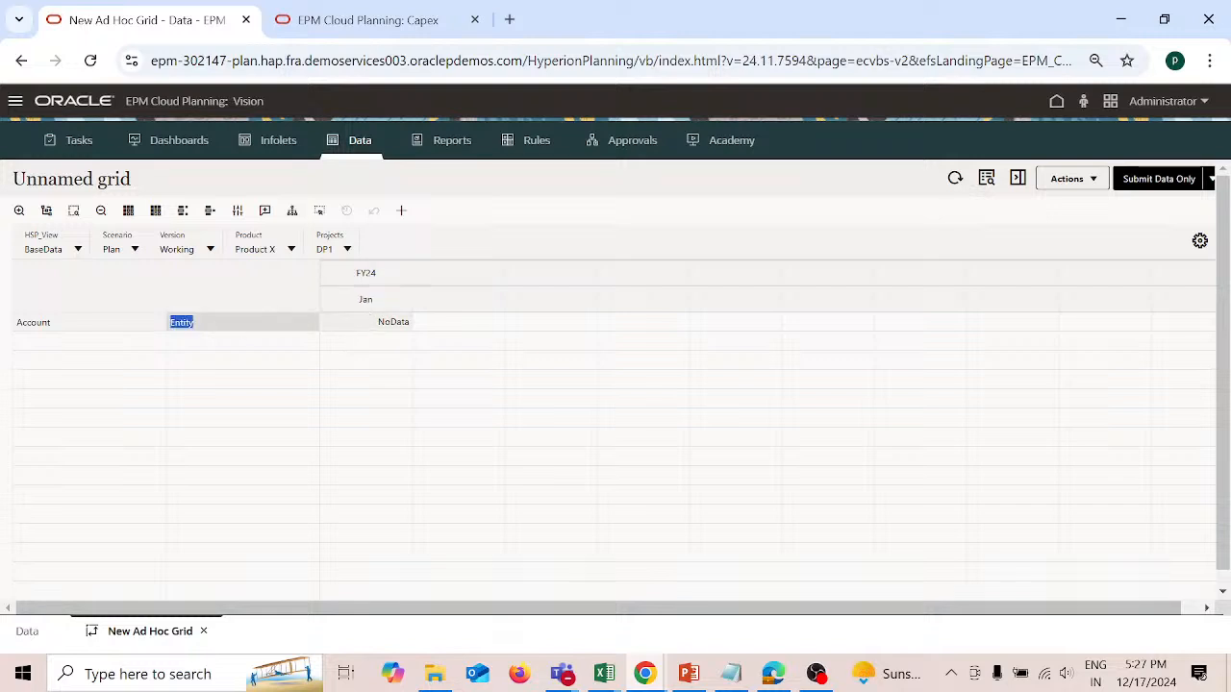
type("110")
Step: Set the grid's row accounts to 1110: Cash and 1150: Marketable Securities from Current Assets under Total Assets
double_click(127, 325)
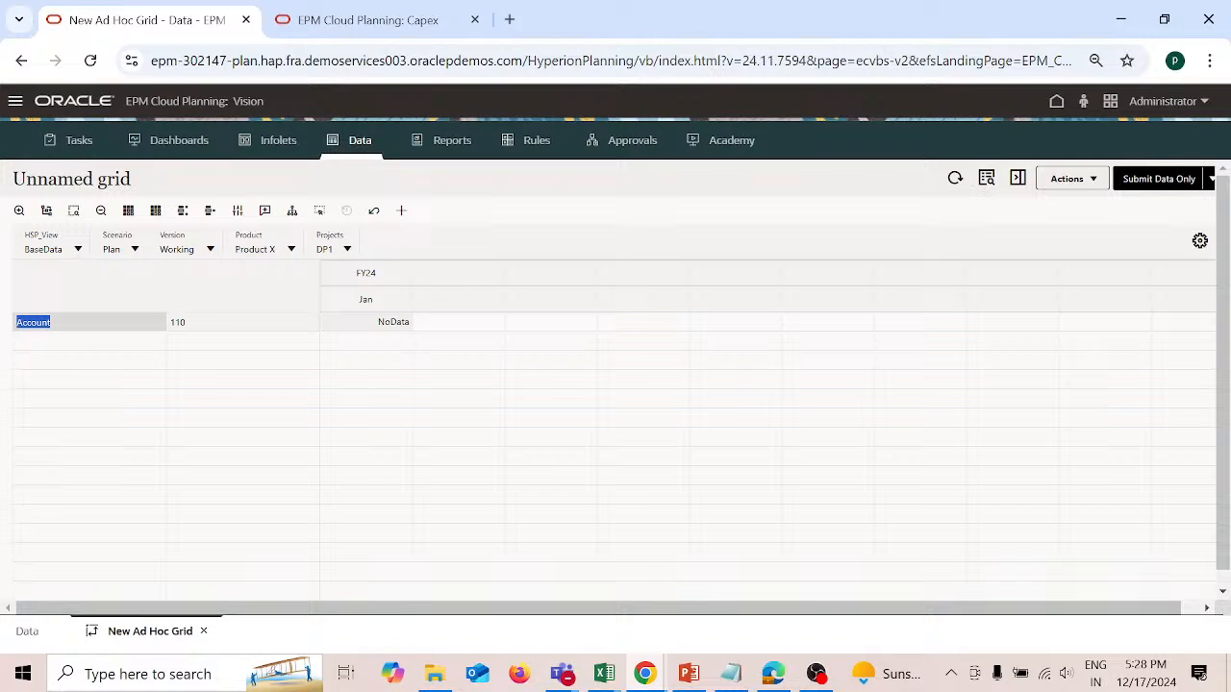
left_click(322, 212)
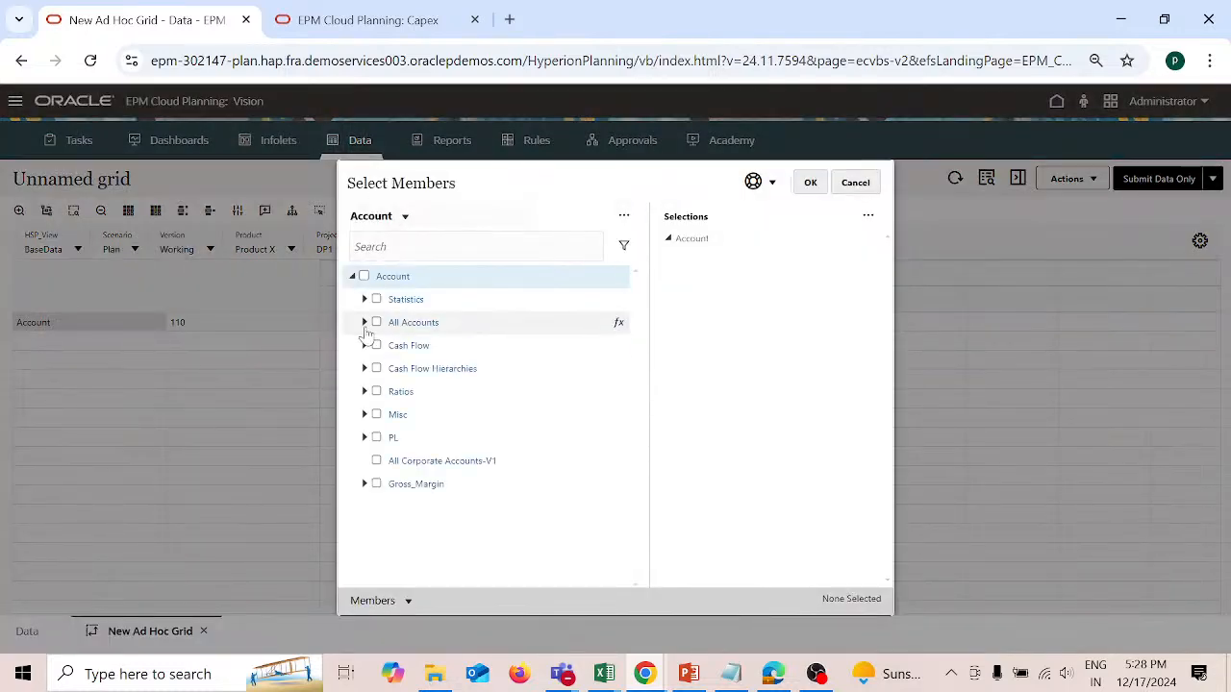
left_click(364, 322)
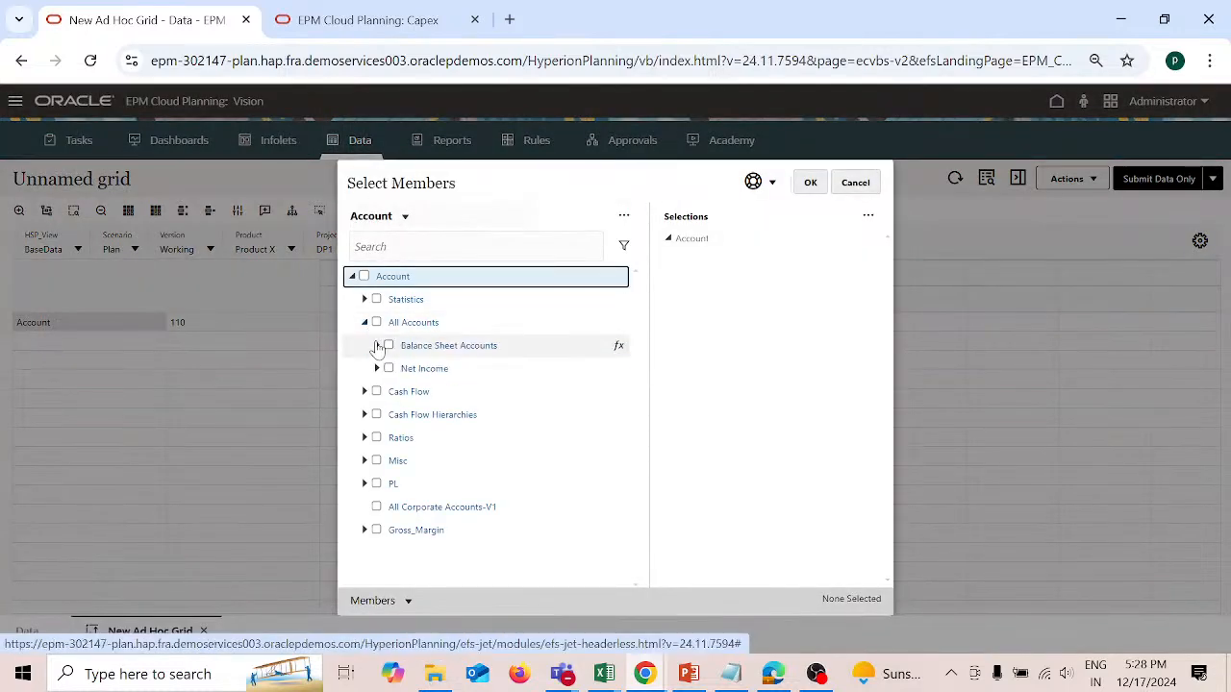
left_click(377, 346)
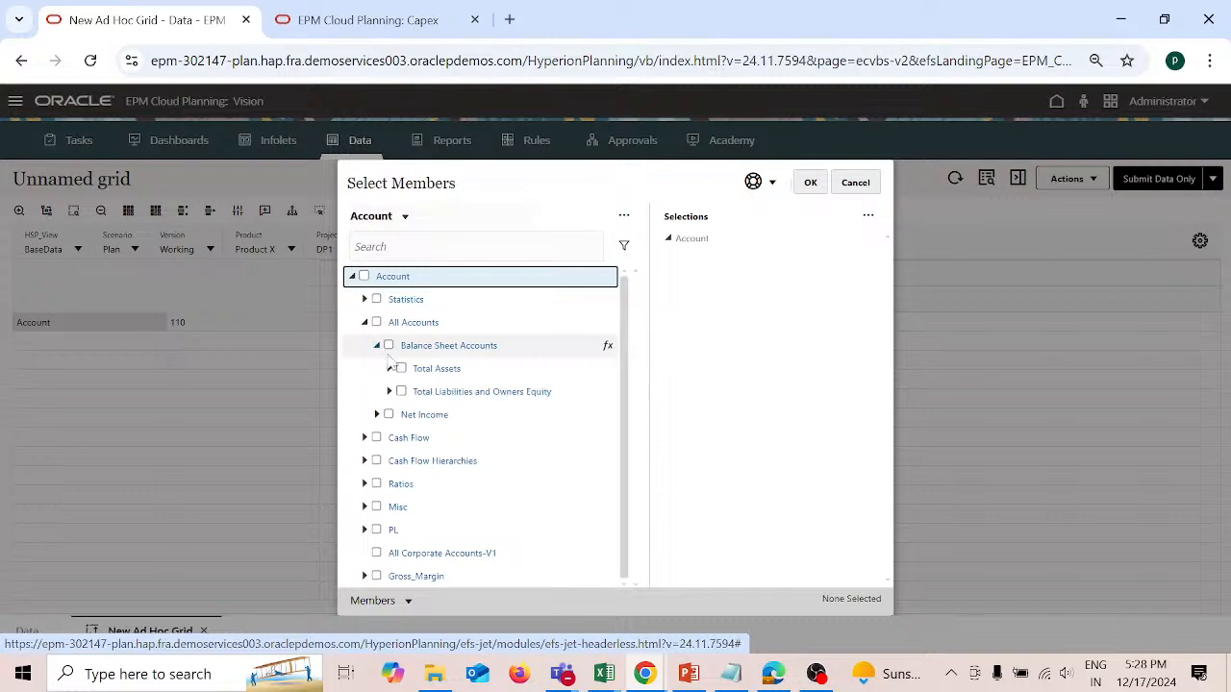
left_click(390, 369)
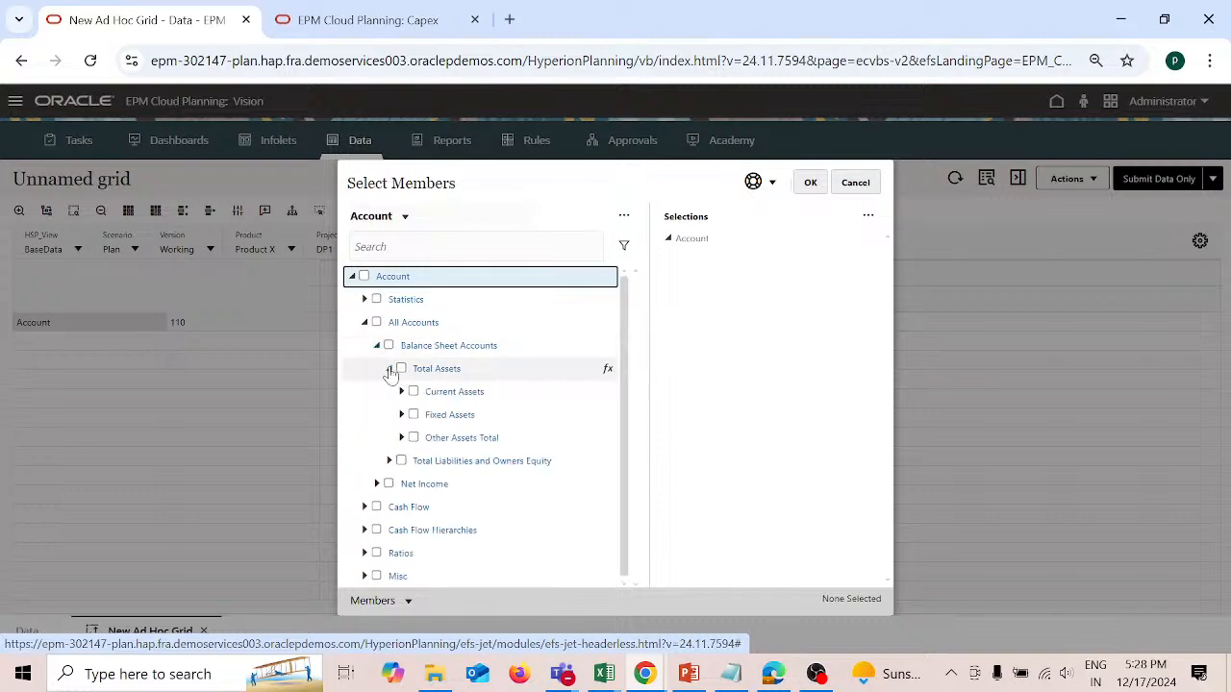
left_click(402, 392)
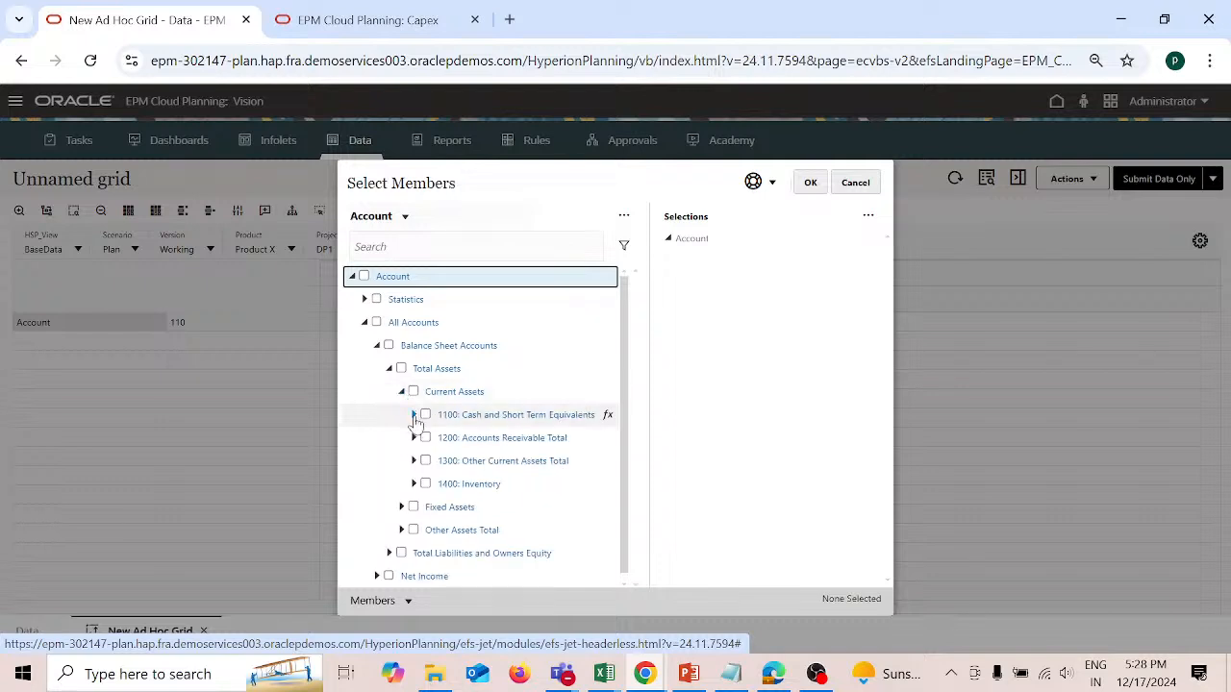
left_click(414, 415)
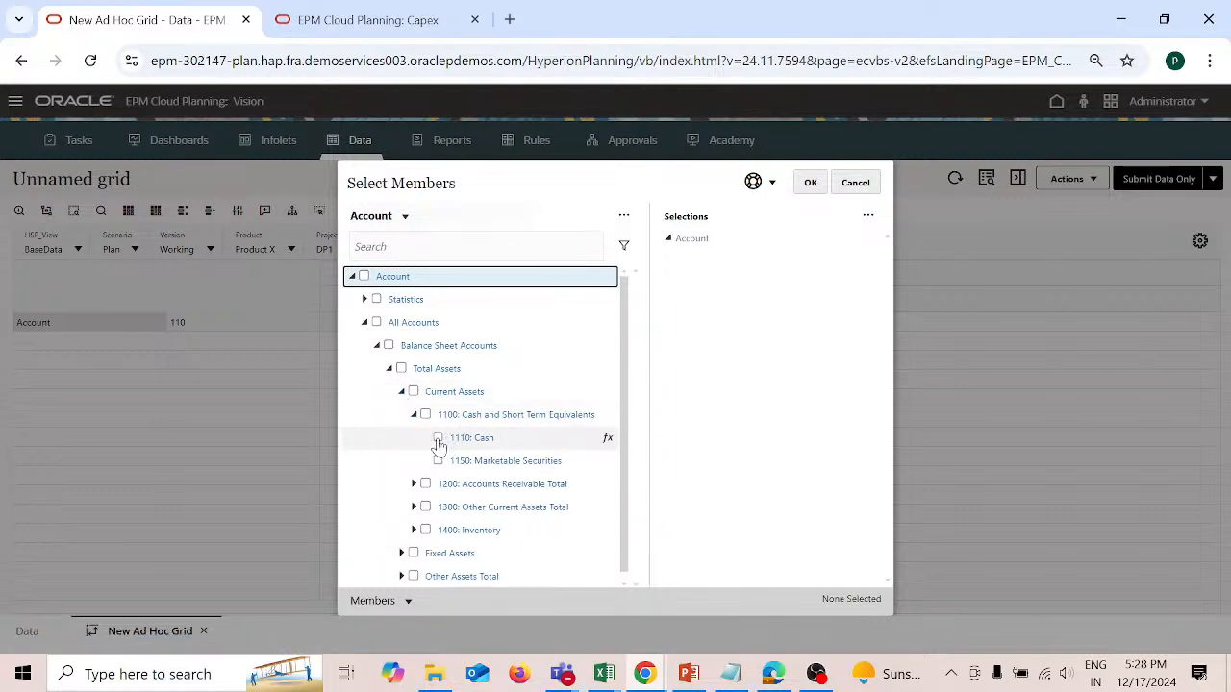
left_click(437, 439)
left_click(438, 462)
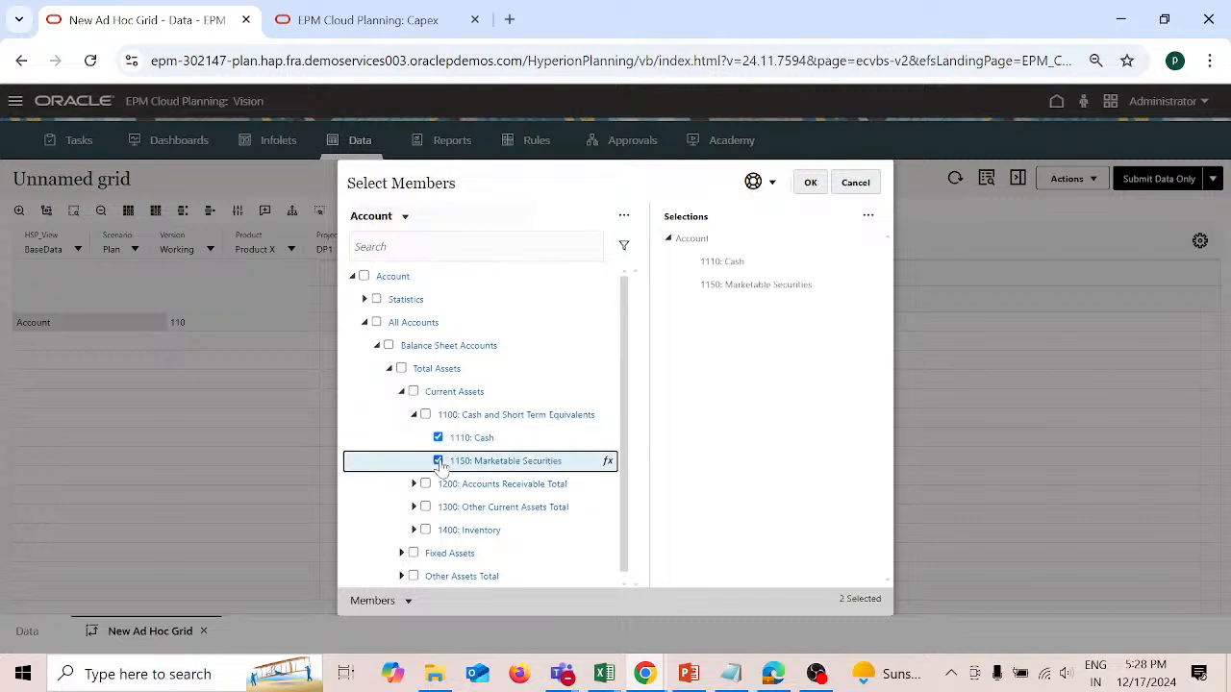
left_click(812, 184)
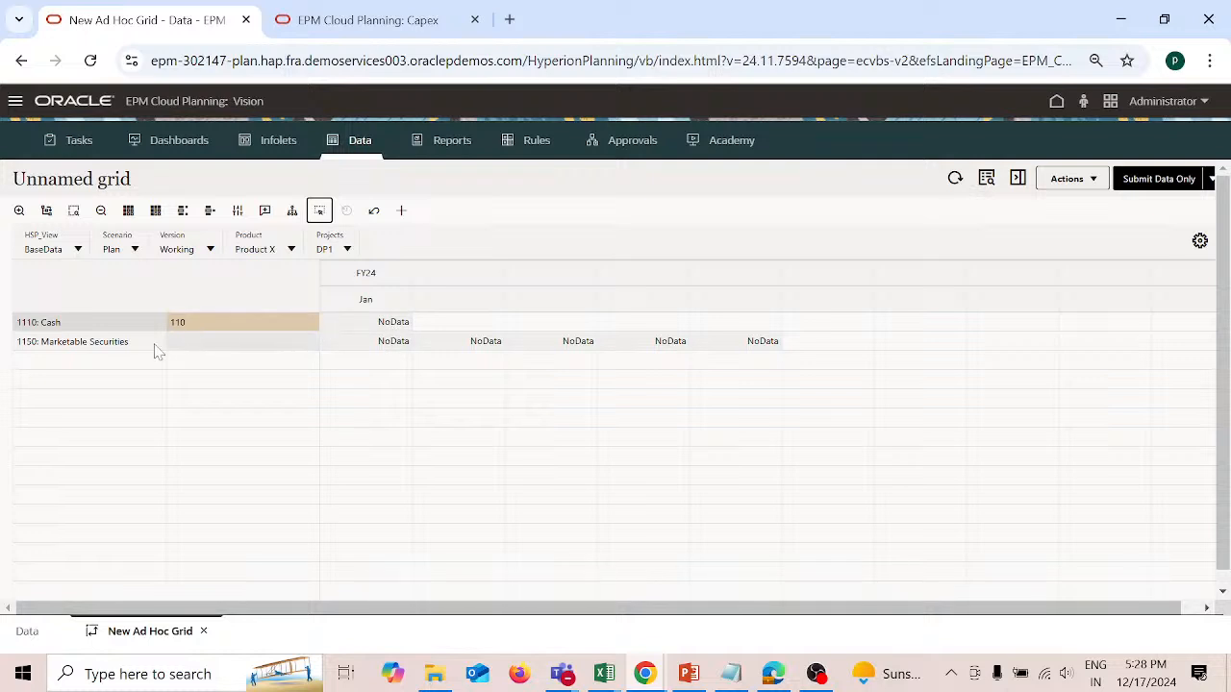
Step: Enter entity 110 for the 1150: Marketable Securities row
double_click(208, 343)
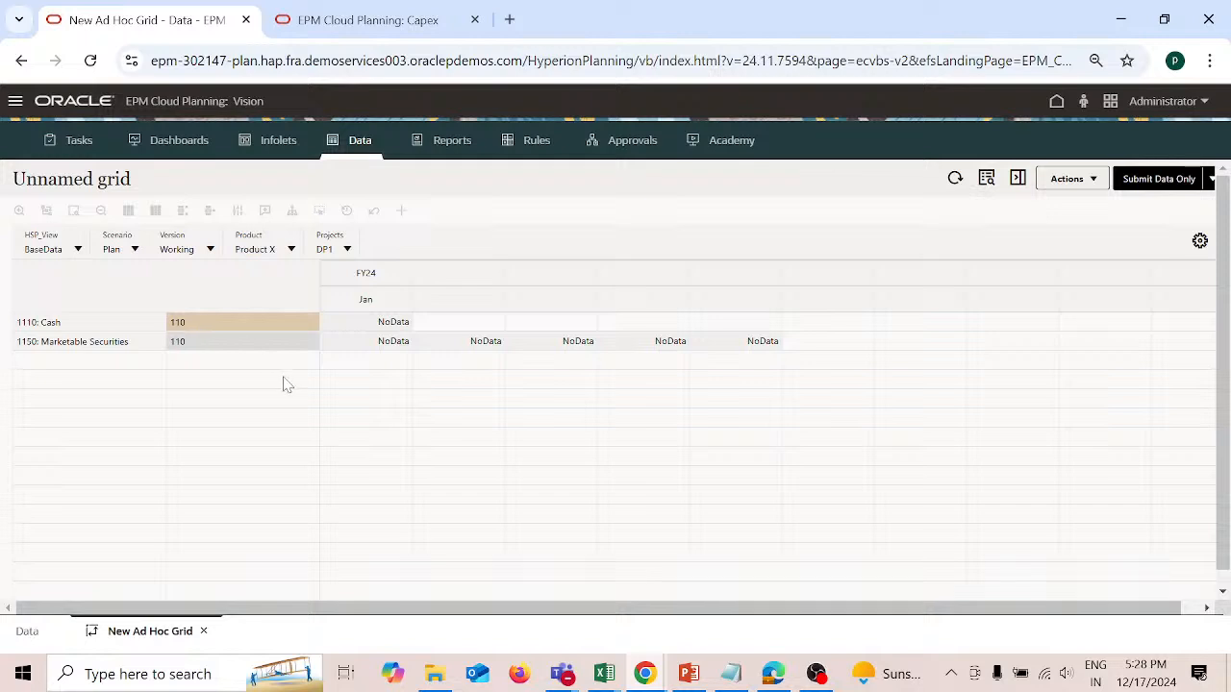
left_click(406, 364)
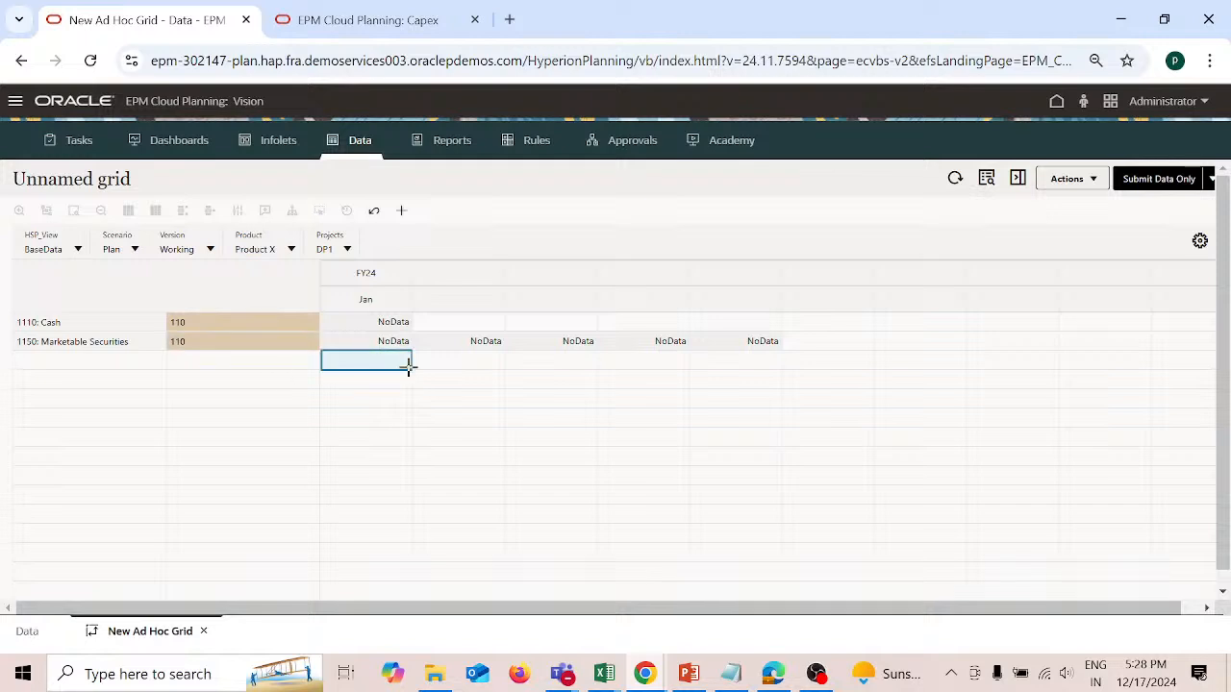
left_click(479, 365)
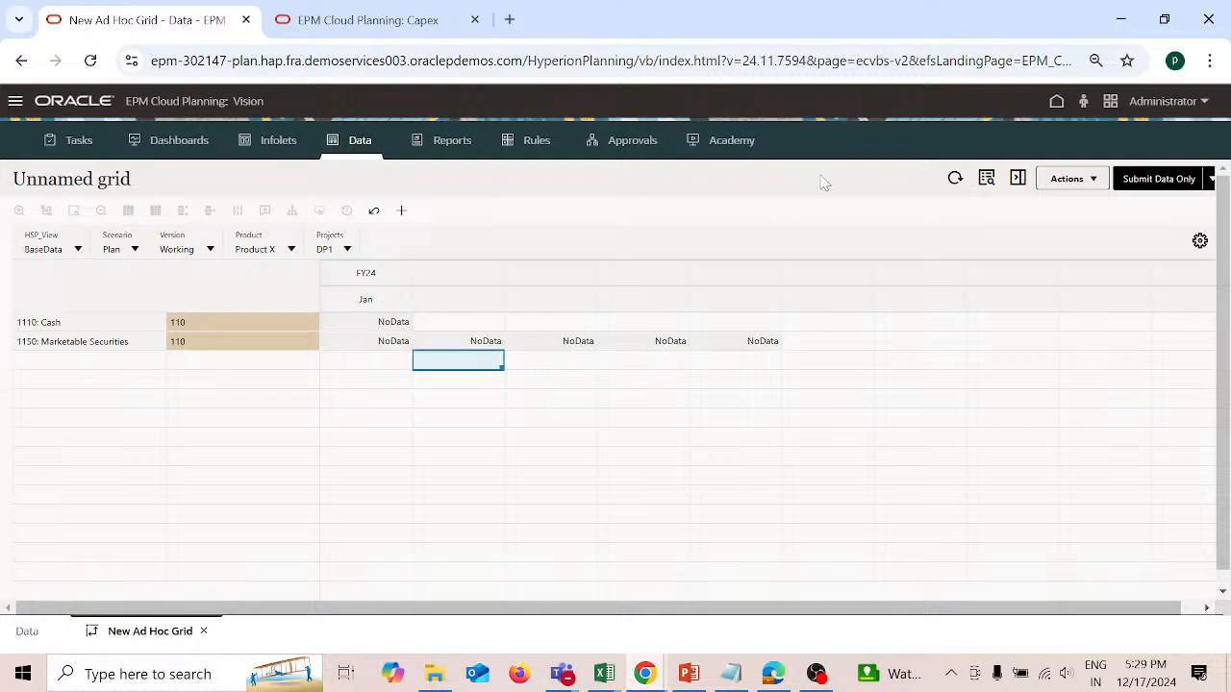
Step: Try to submit the ad hoc grid's data and dismiss the message
left_click(1098, 185)
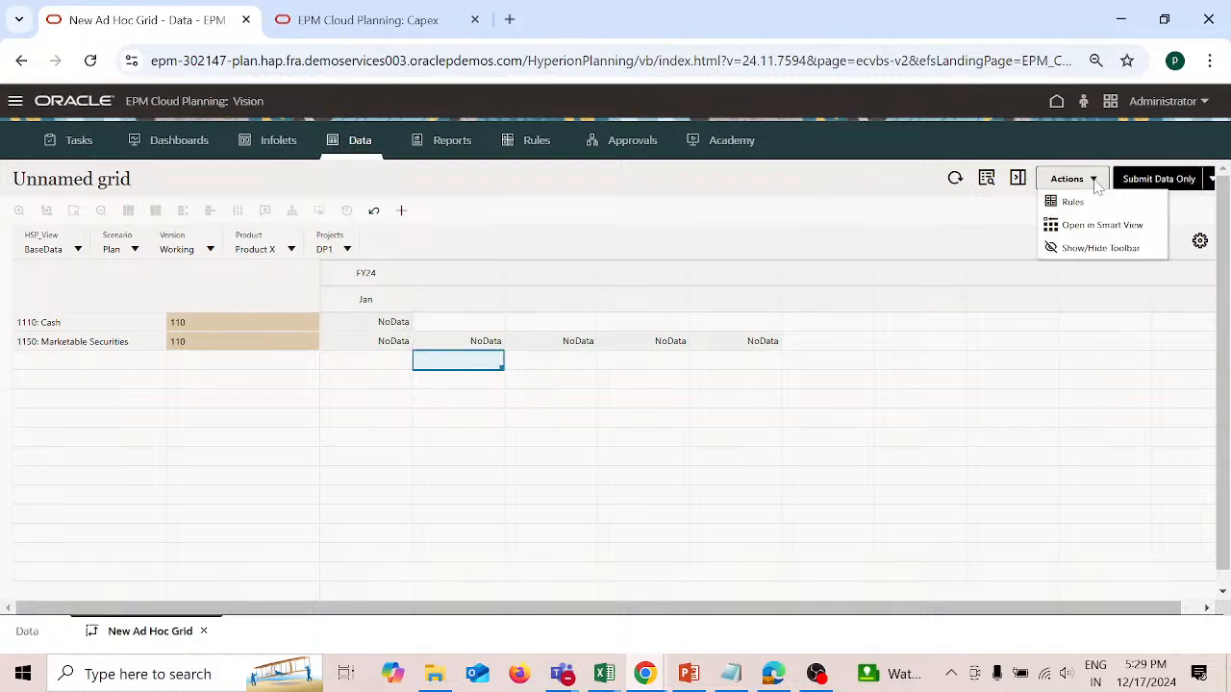
left_click(1212, 181)
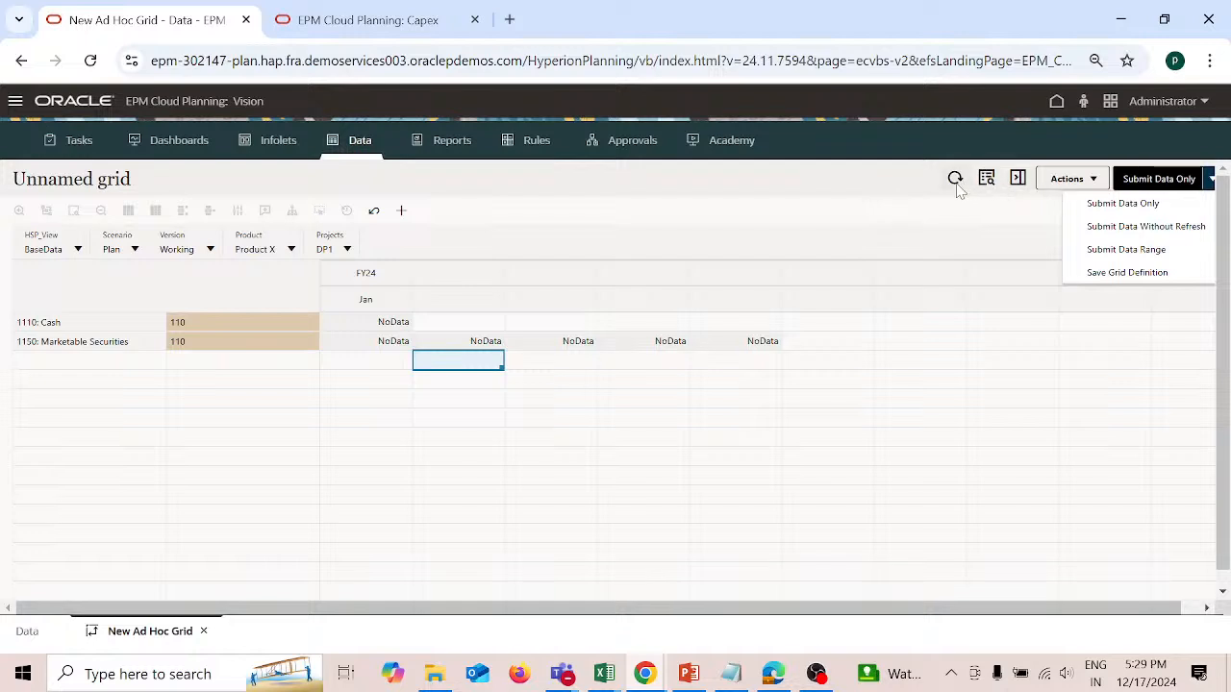
left_click(1106, 204)
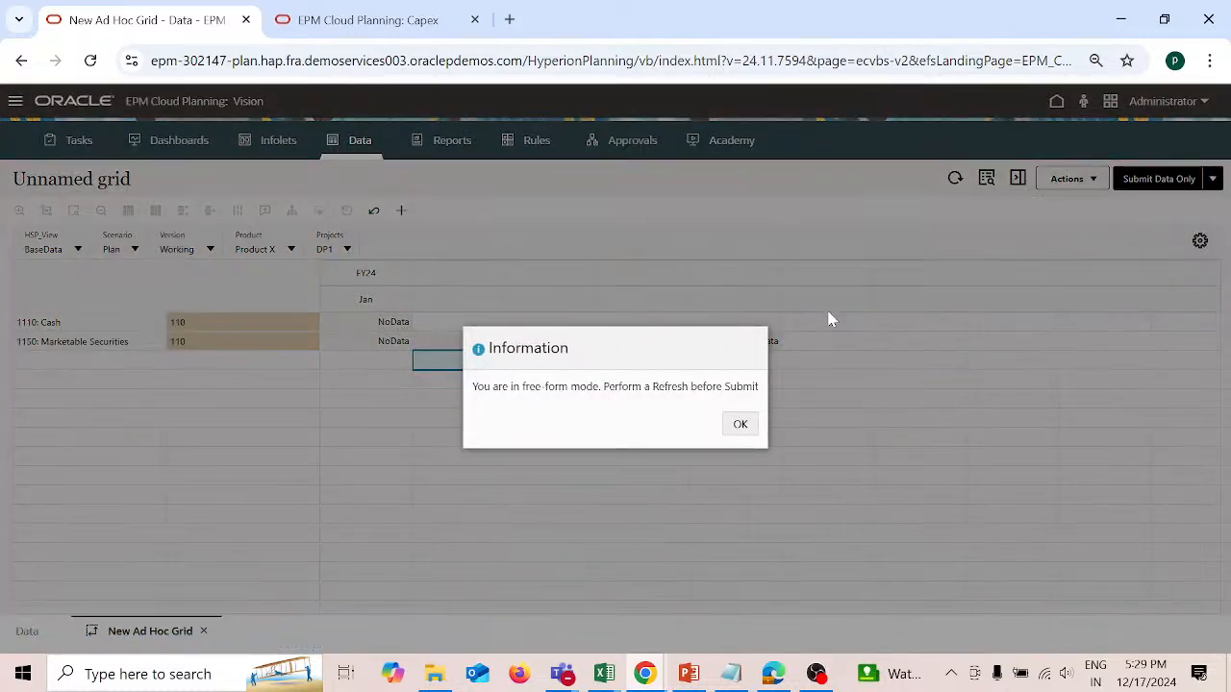
left_click(743, 426)
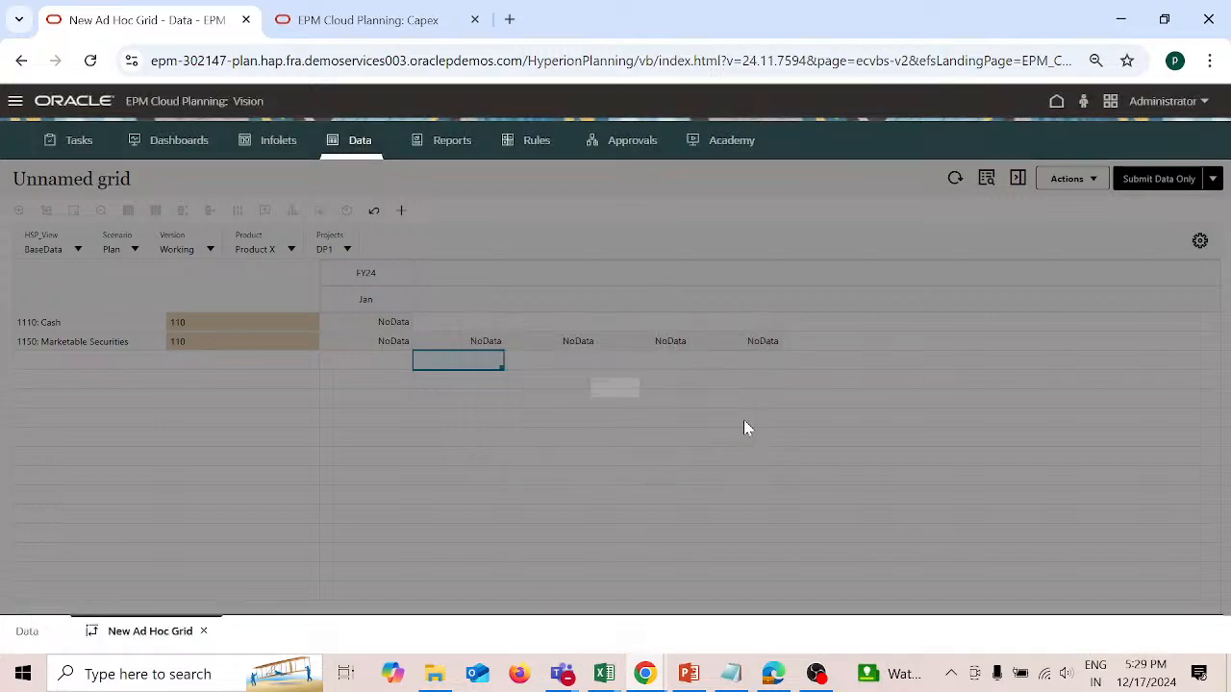
Step: Refresh the ad hoc grid and submit its data
left_click(953, 179)
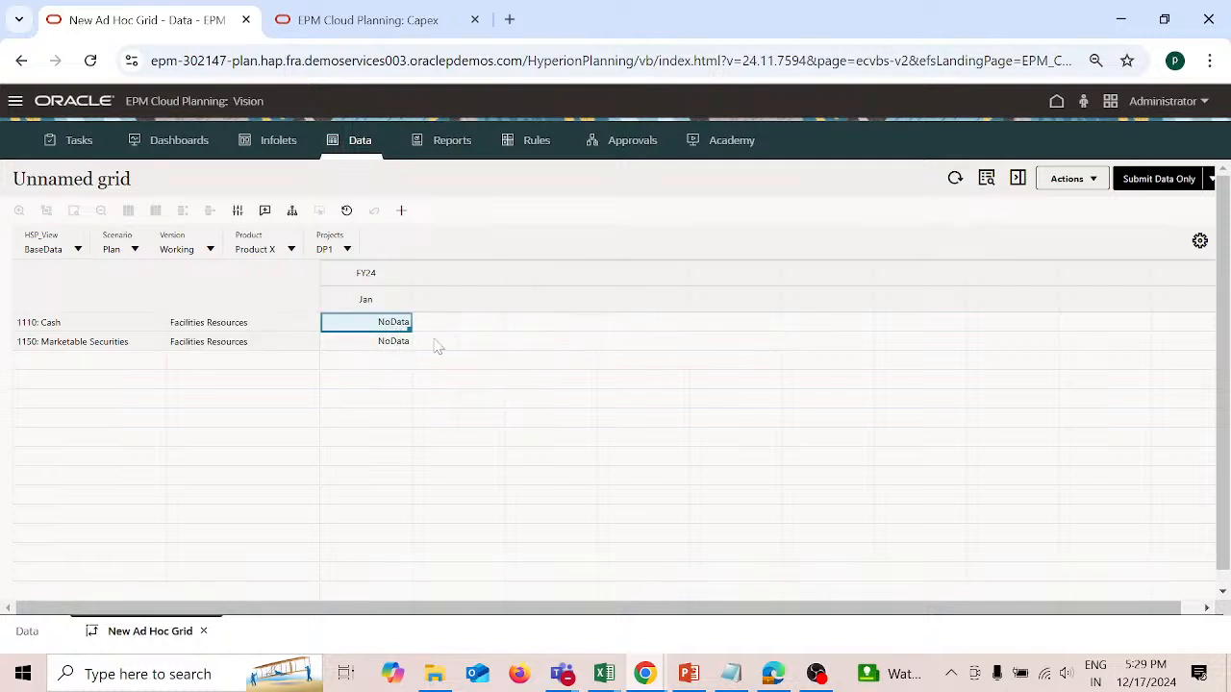
left_click(521, 345)
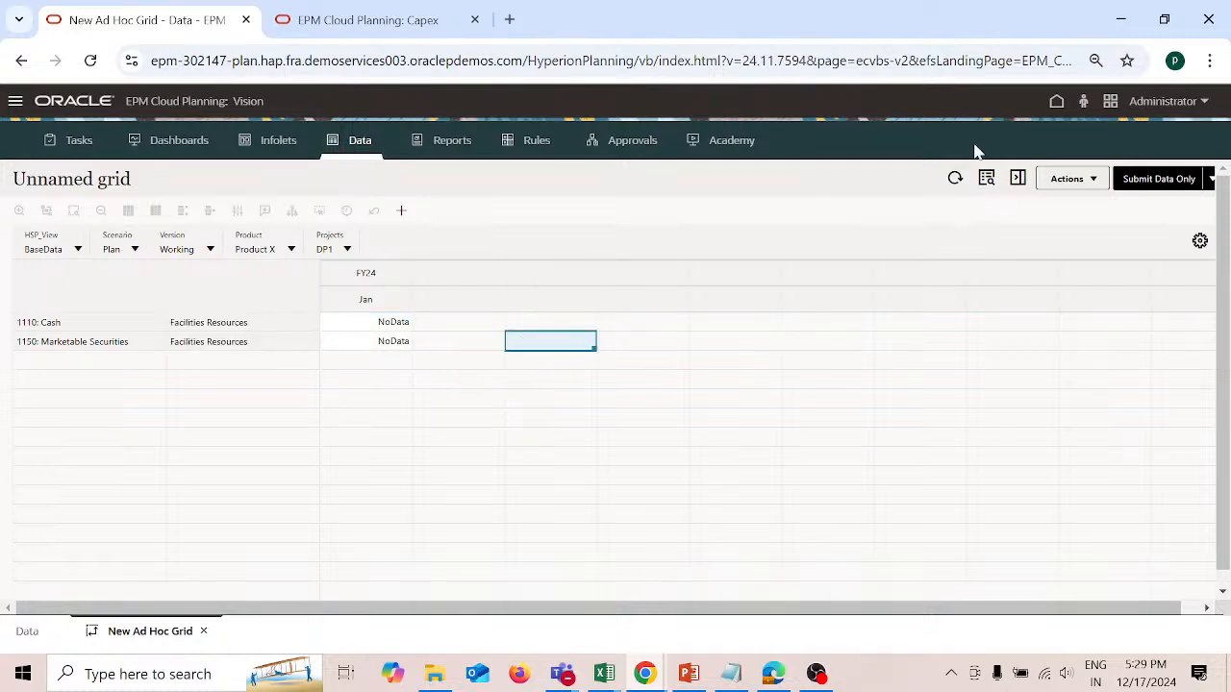
left_click(1145, 183)
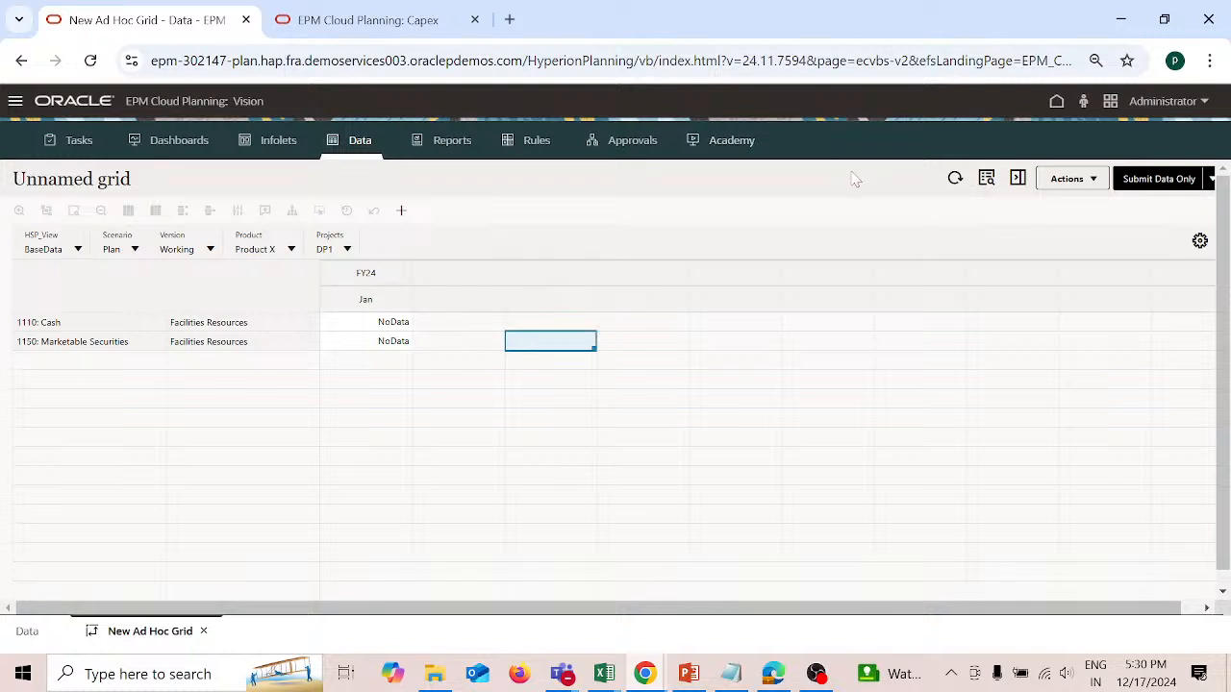
left_click(1056, 104)
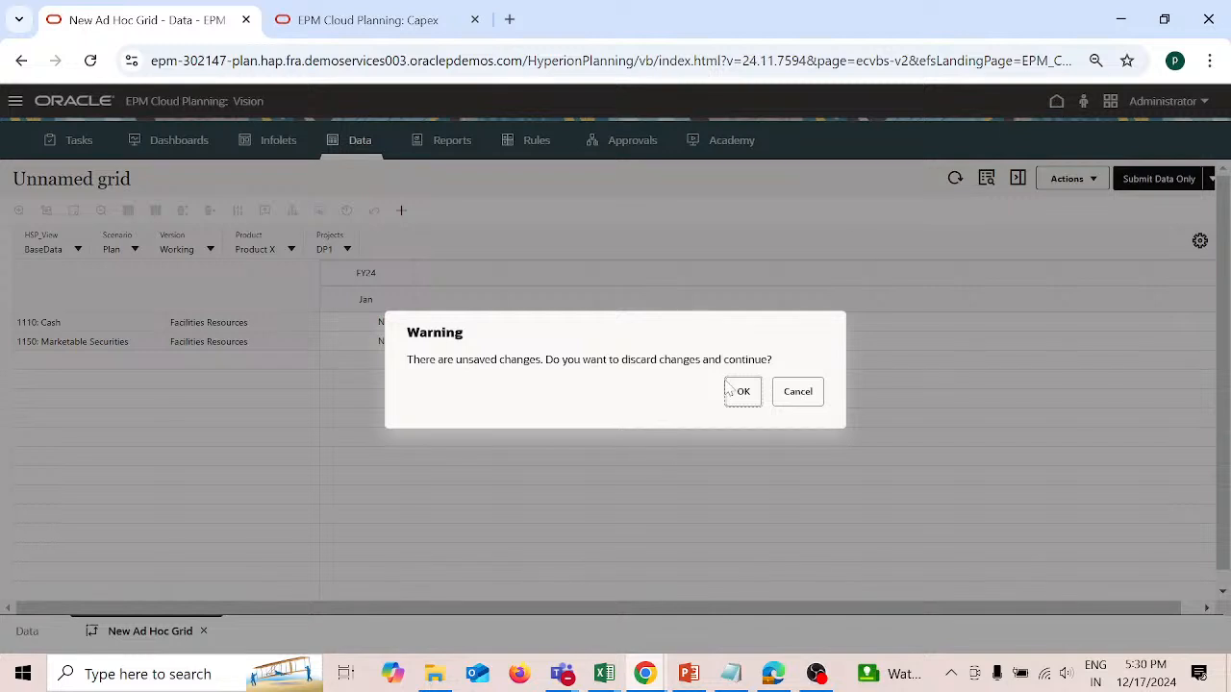
left_click(797, 410)
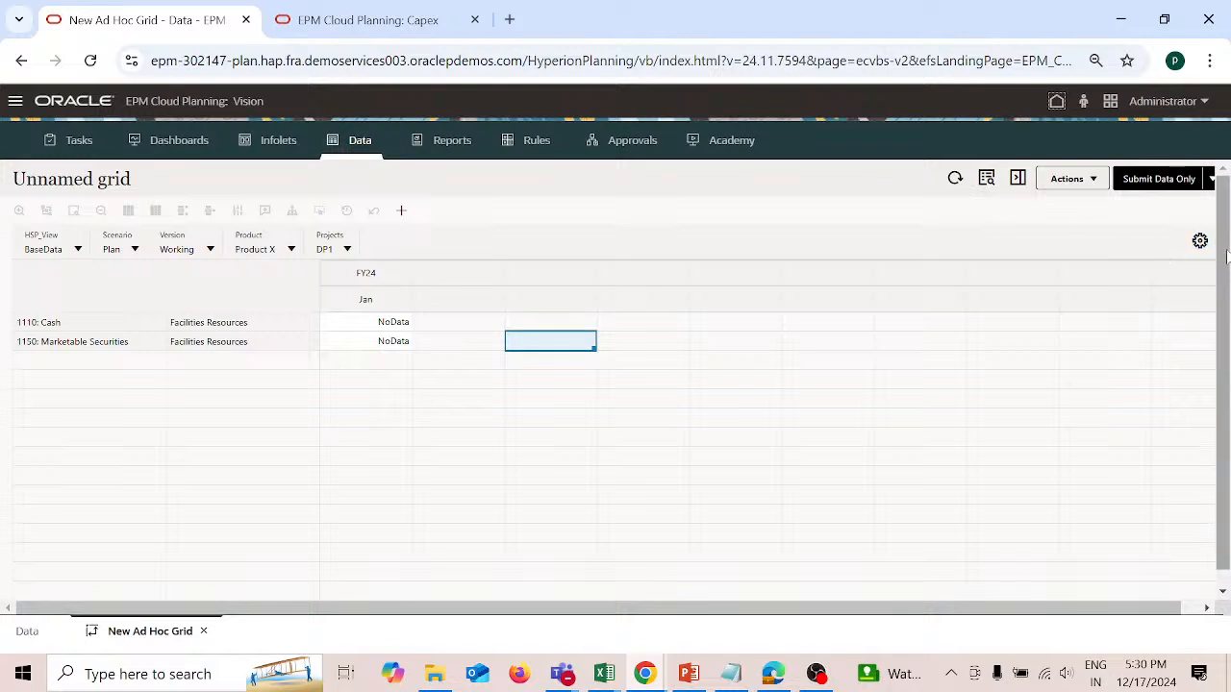
left_click(1094, 181)
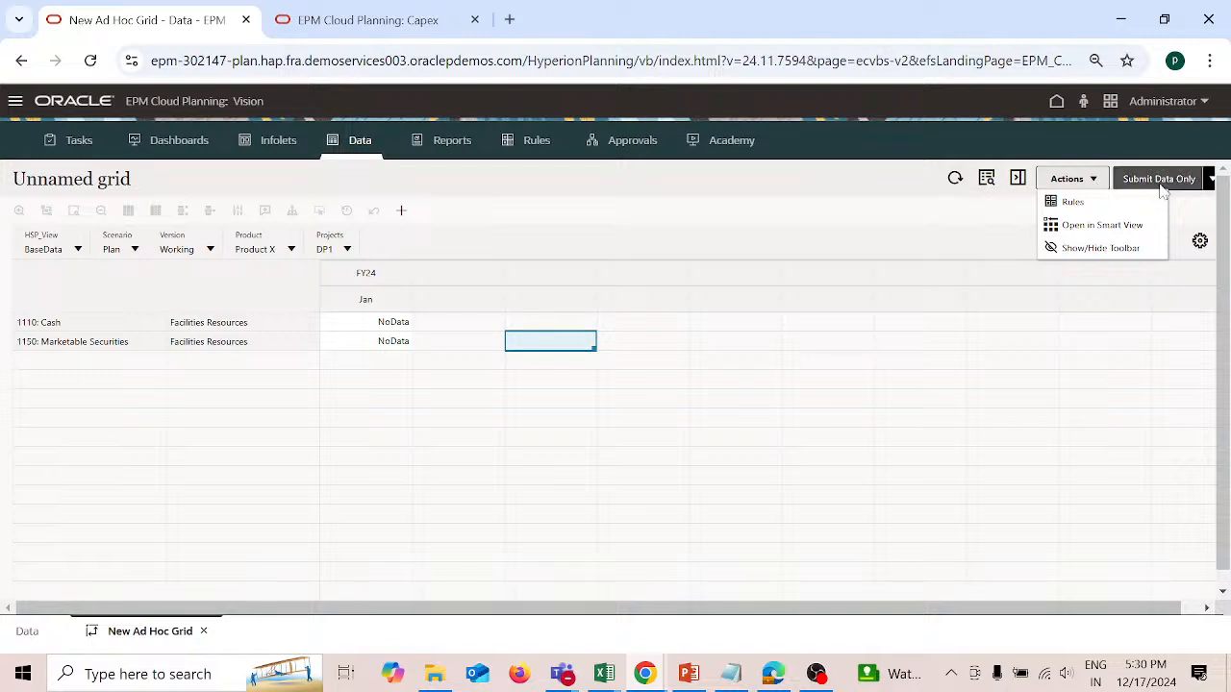
left_click(895, 196)
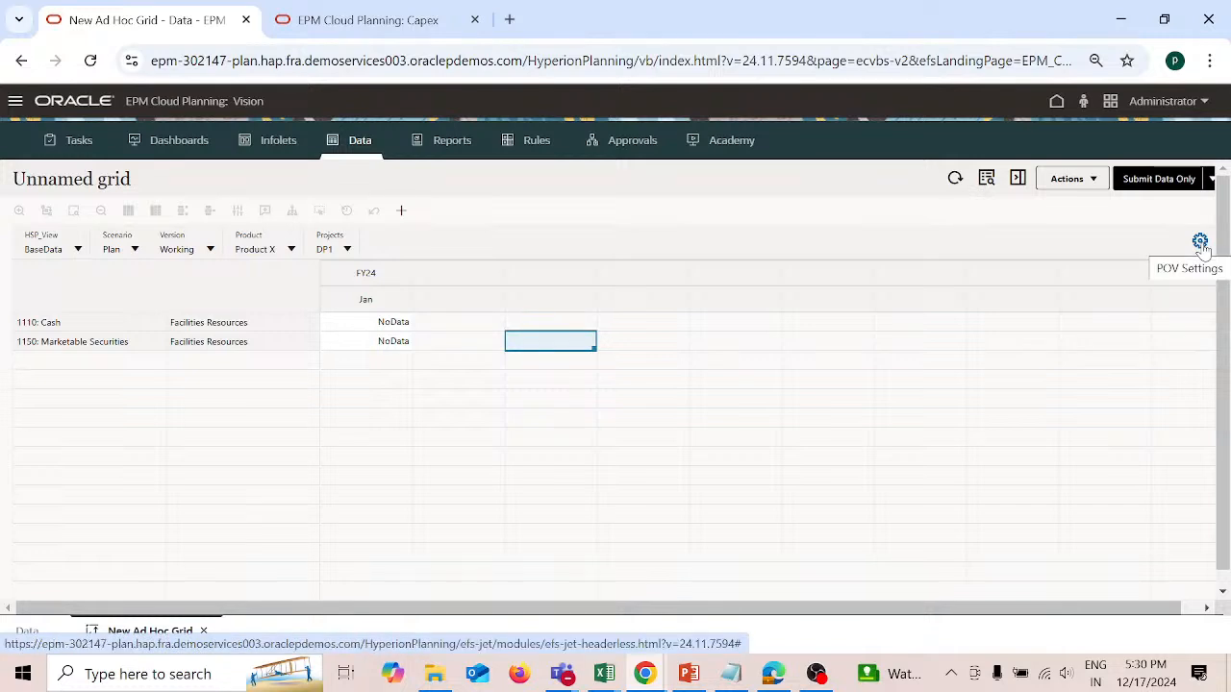
left_click(1181, 187)
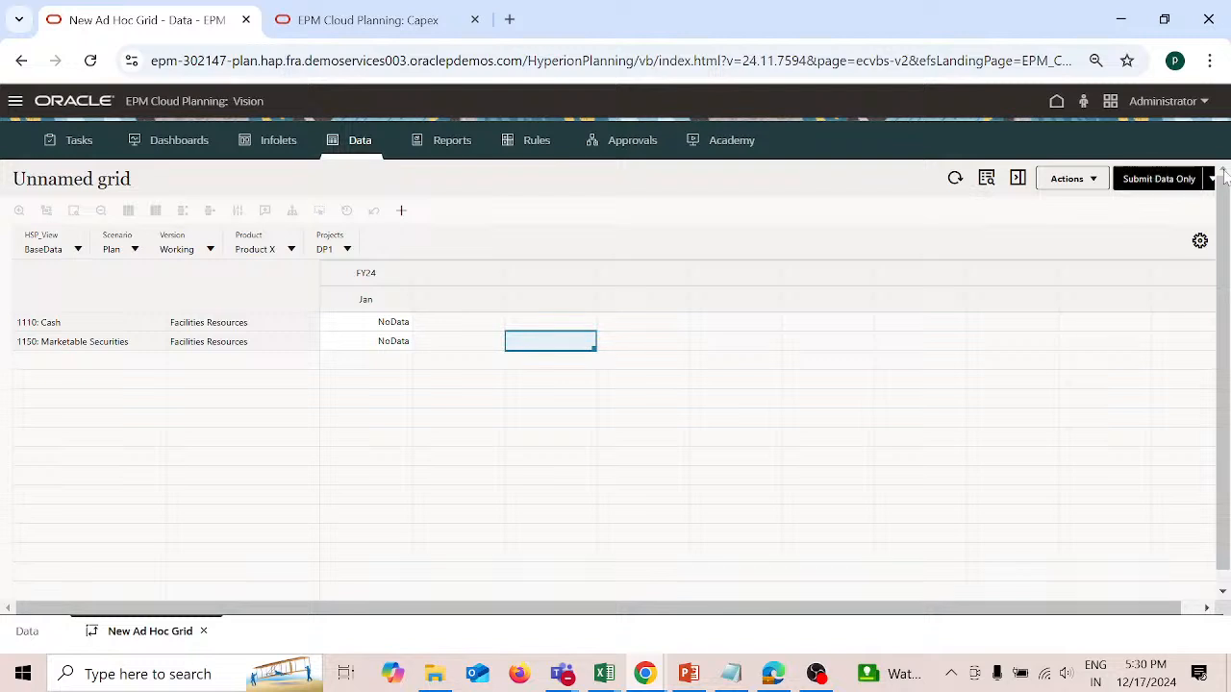
left_click(1210, 180)
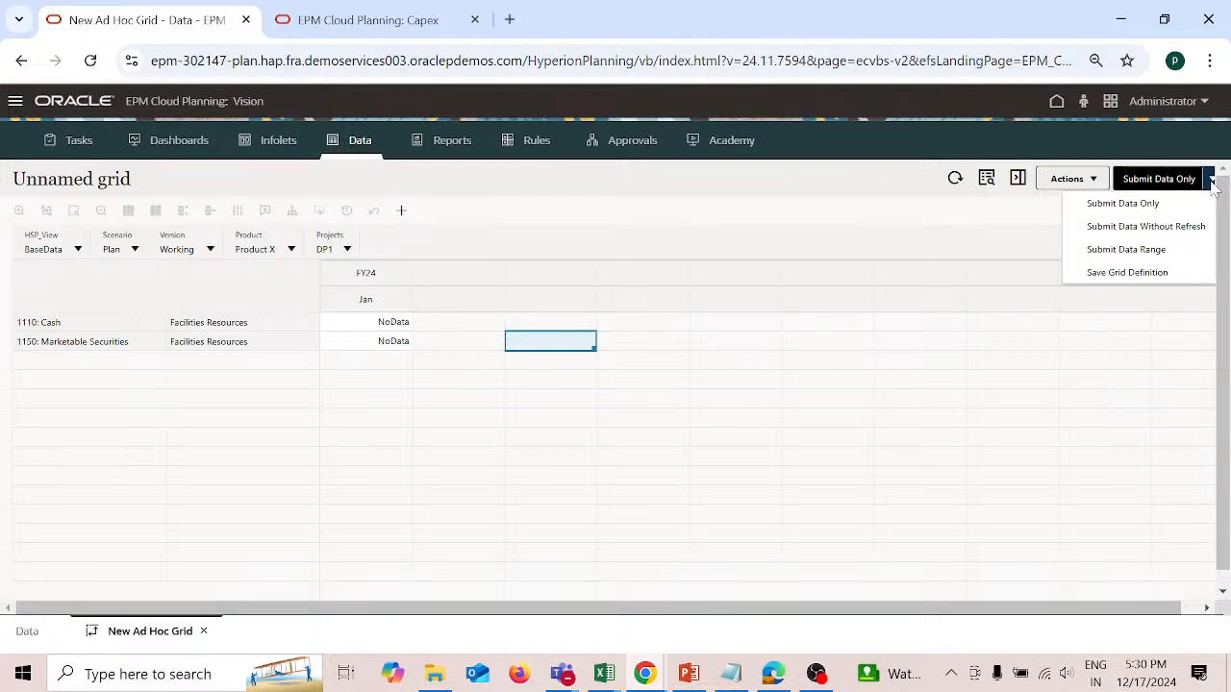
left_click(887, 195)
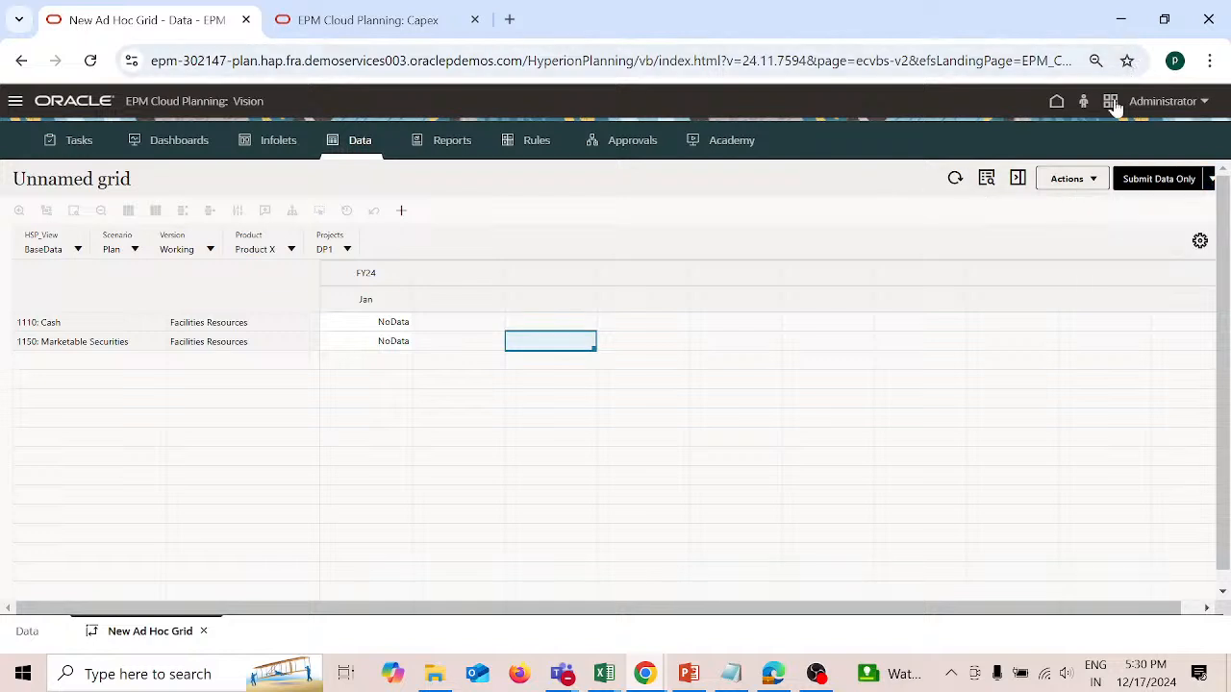
Step: Return to the home page, discarding the grid's unsaved changes, and open the User Preferences
left_click(1056, 102)
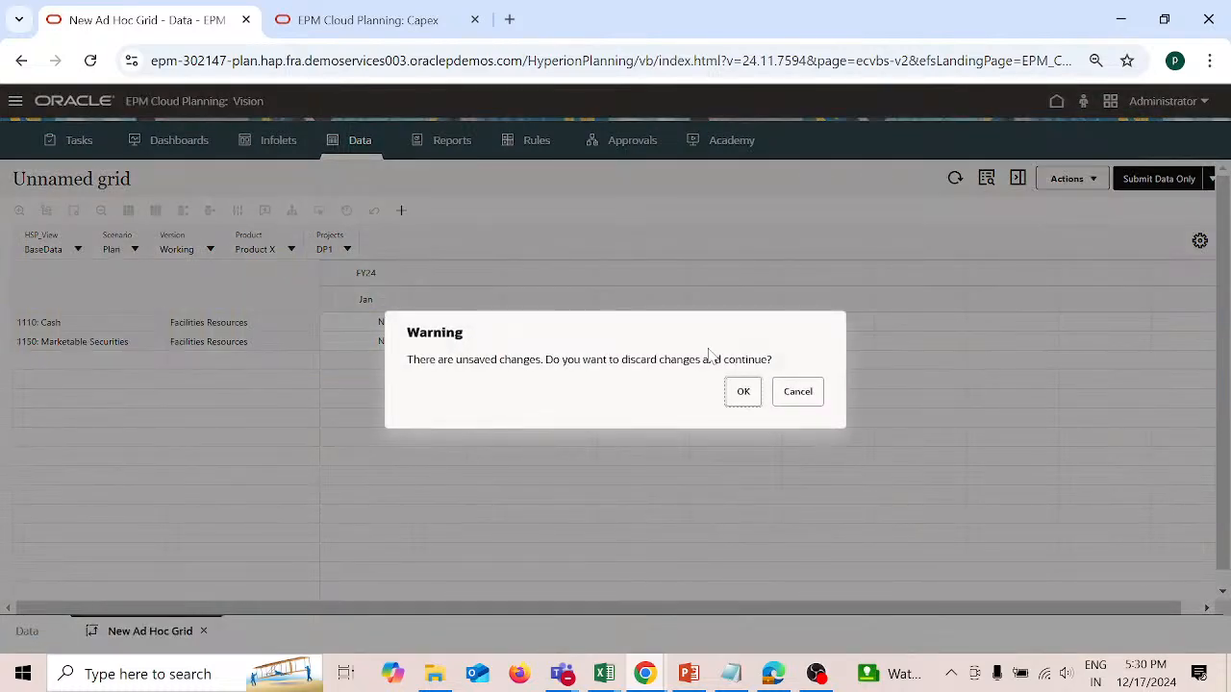
left_click(743, 392)
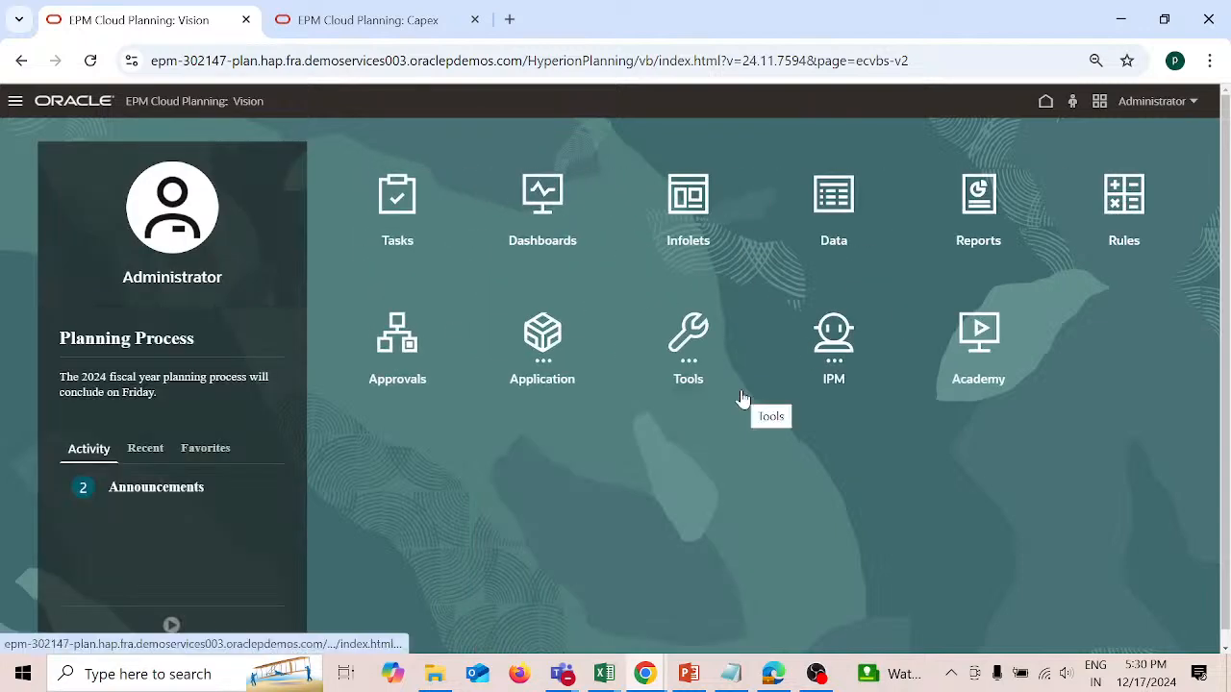
left_click(682, 356)
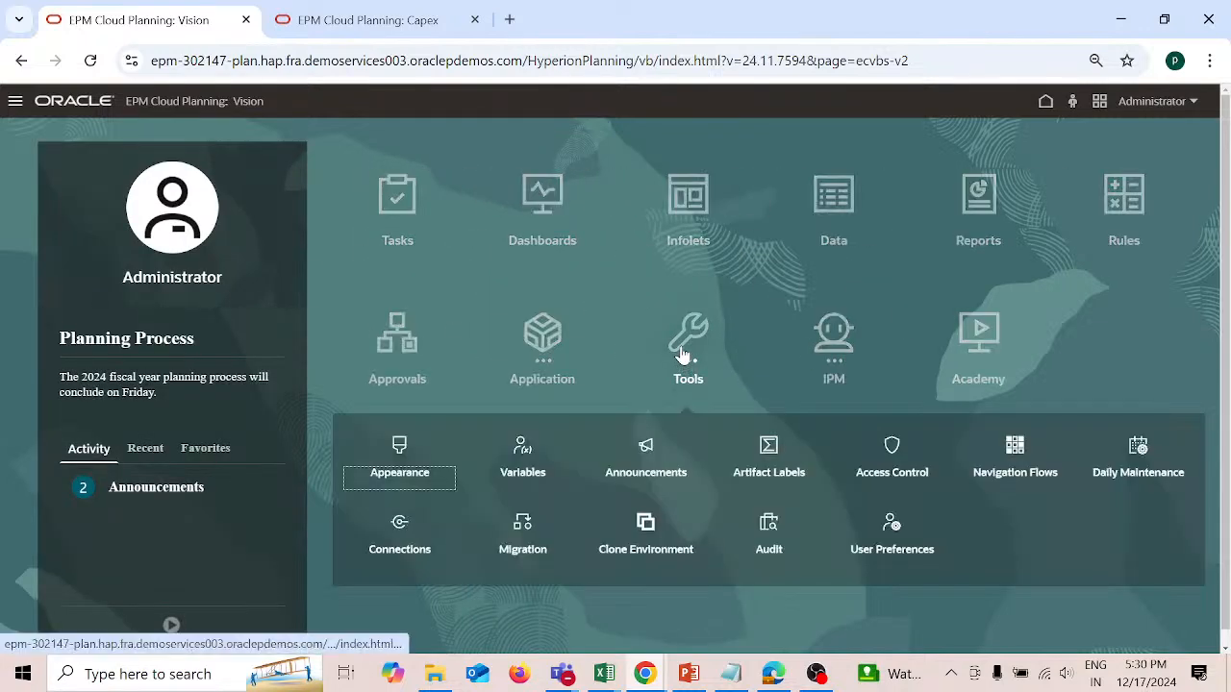
left_click(892, 544)
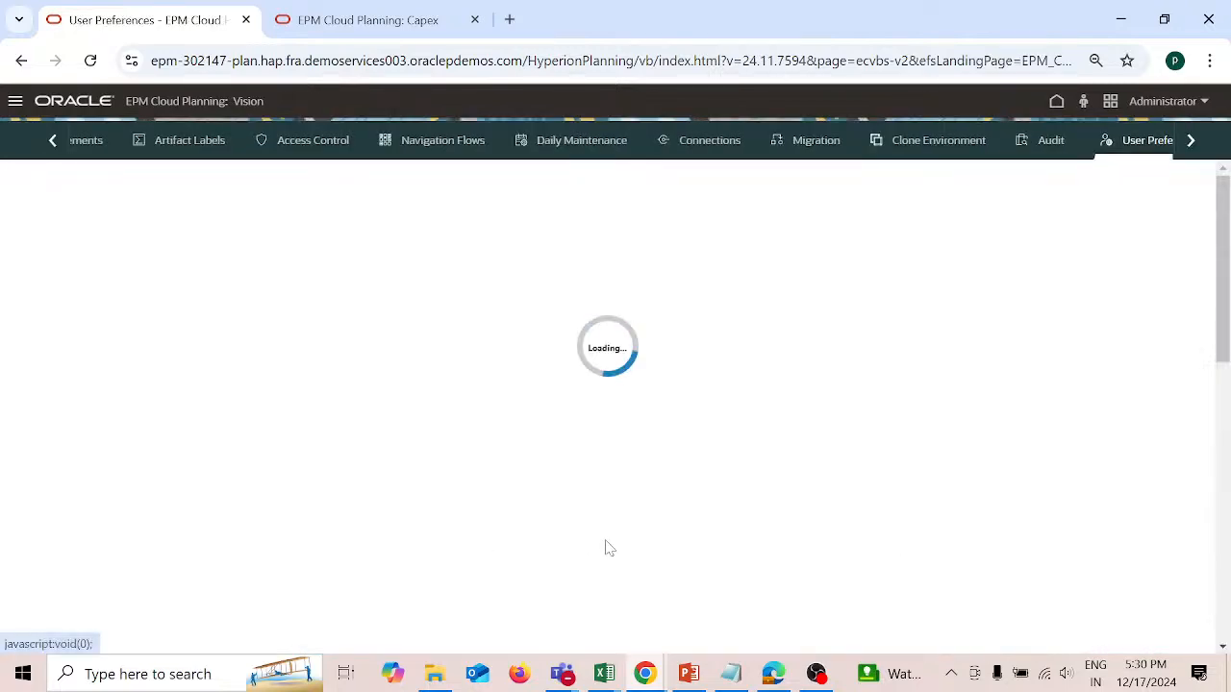
Step: Check the required No Data label on the PowerPoint ticket slide and return to the User Preferences in Chrome
left_click(682, 677)
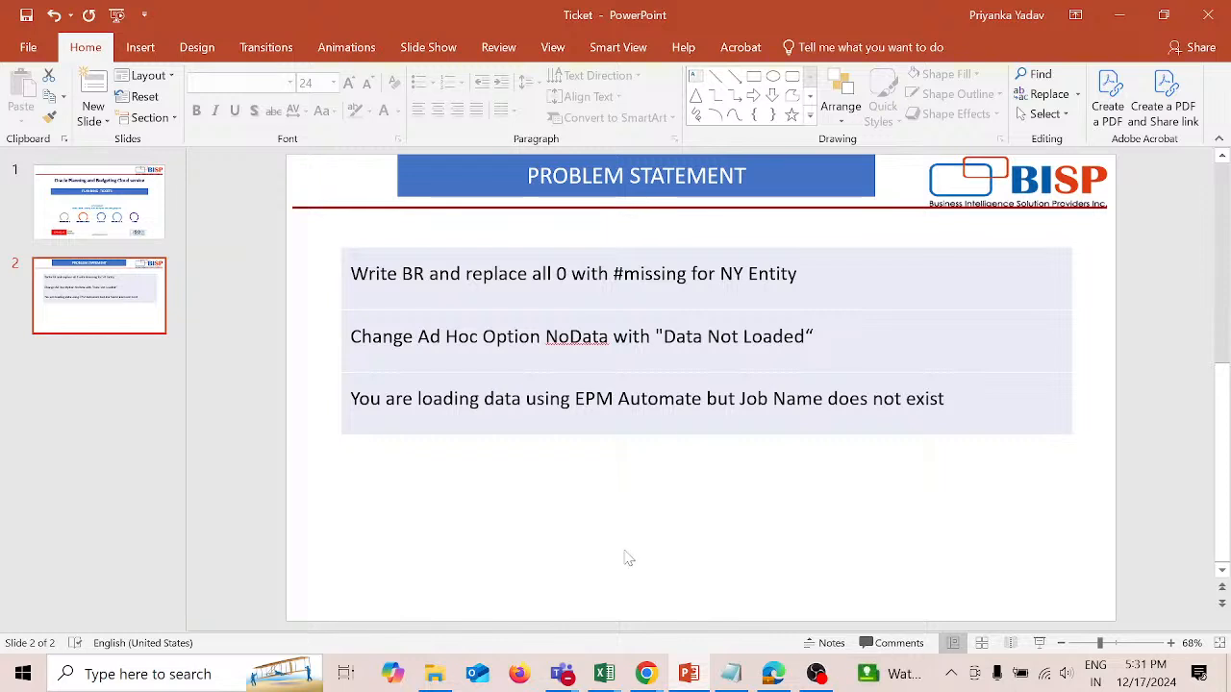
left_click(652, 678)
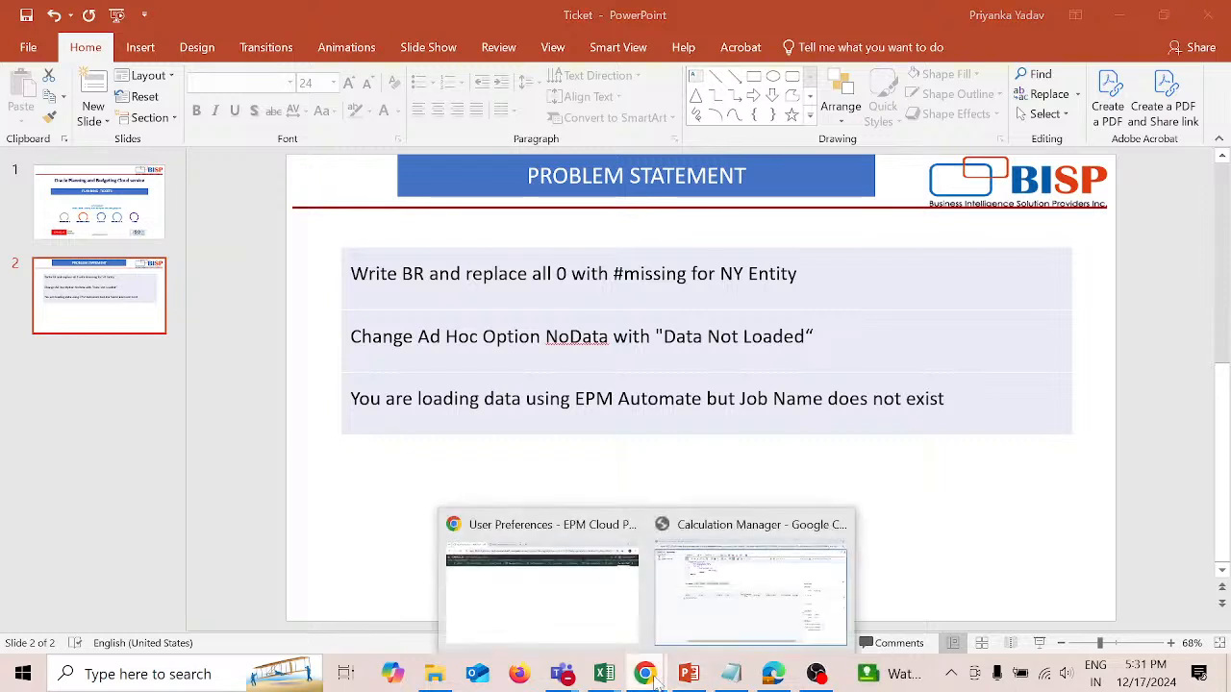
left_click(617, 635)
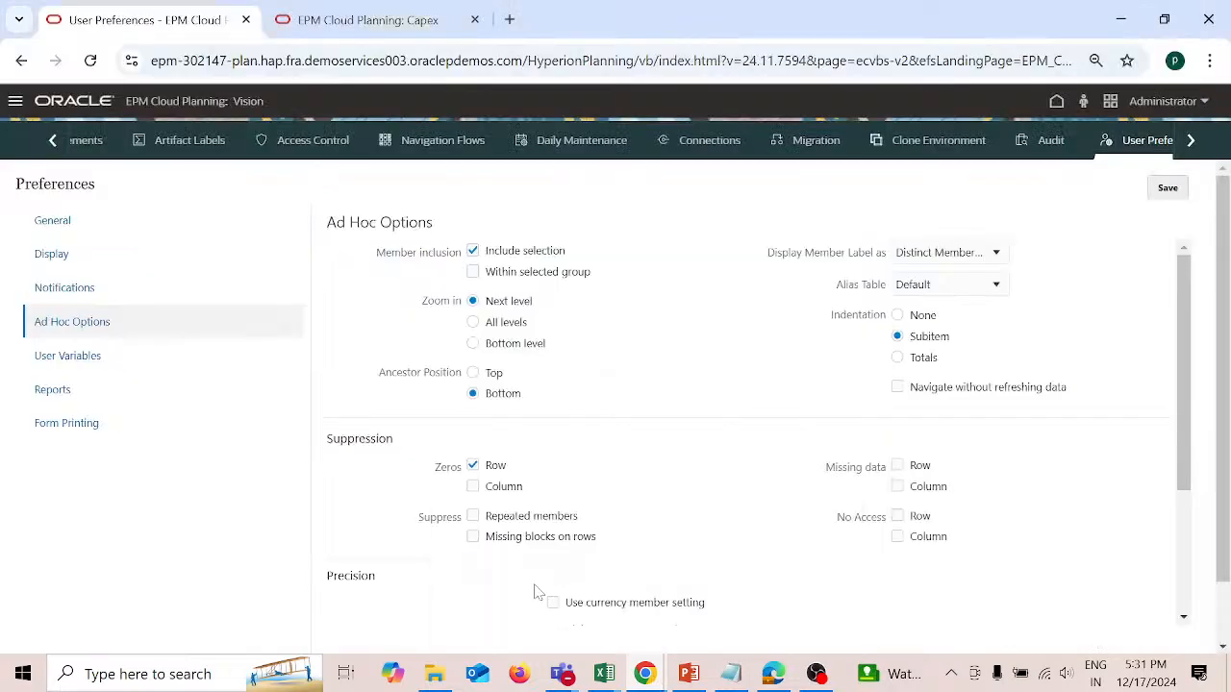
Step: Set the No Data replacement in the Ad Hoc Options to "Data Not Loaded" and save the preferences
scroll(626, 563, "down", 5)
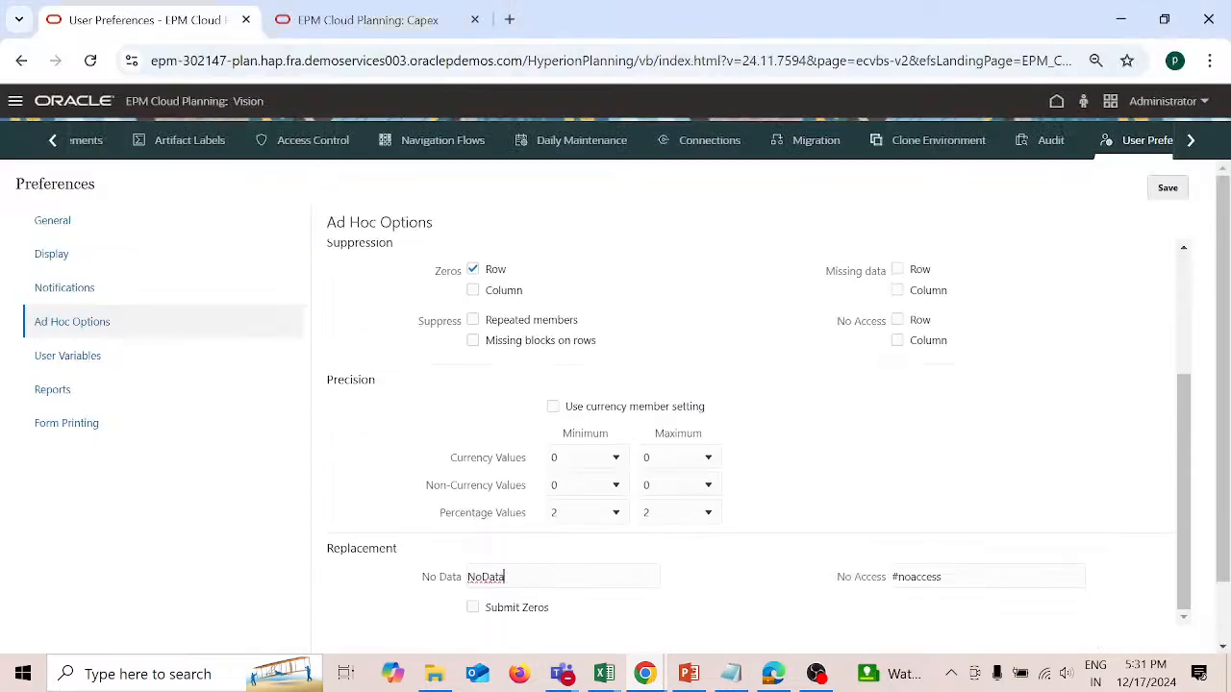
left_click_drag(504, 576, 468, 579)
type("D")
left_click(1168, 192)
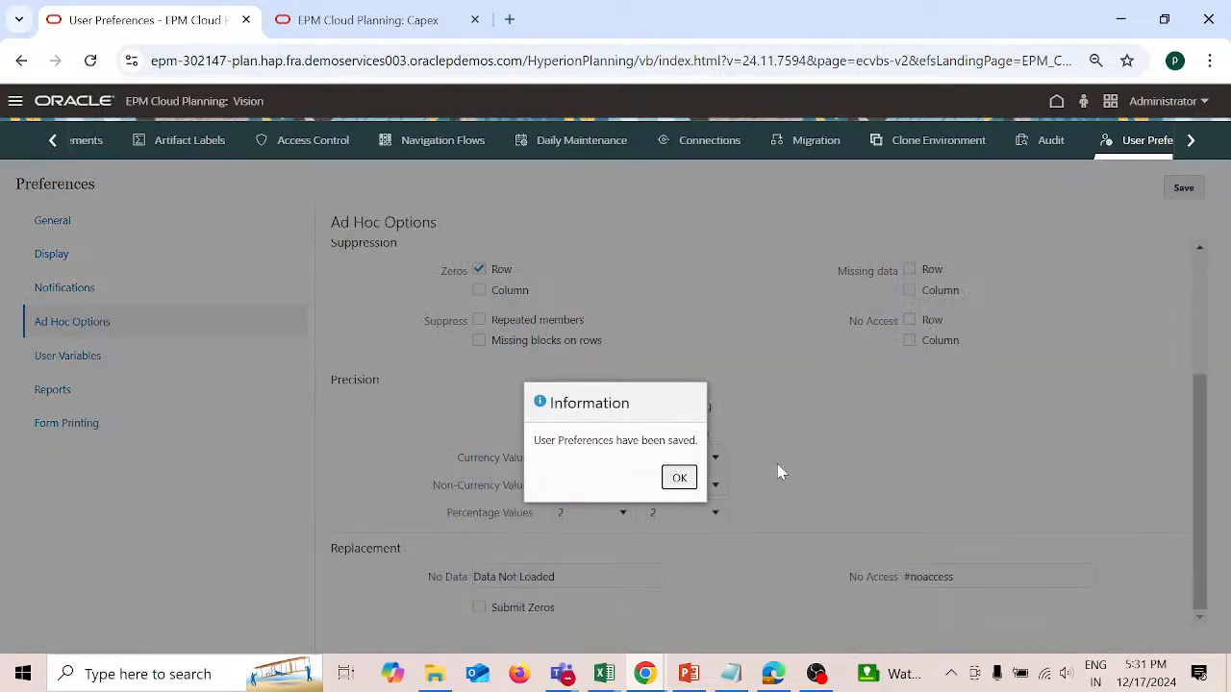
Step: Acknowledge the saved preferences, return to the home page and open a new ad hoc grid
left_click(679, 478)
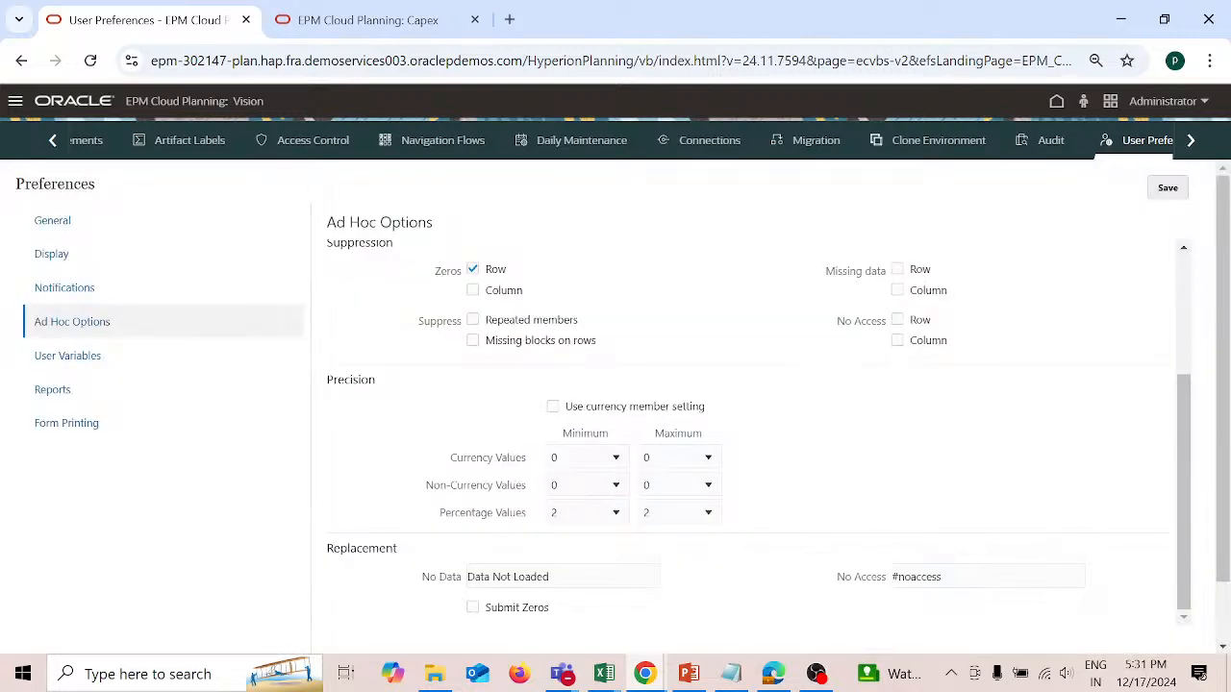
left_click(1058, 103)
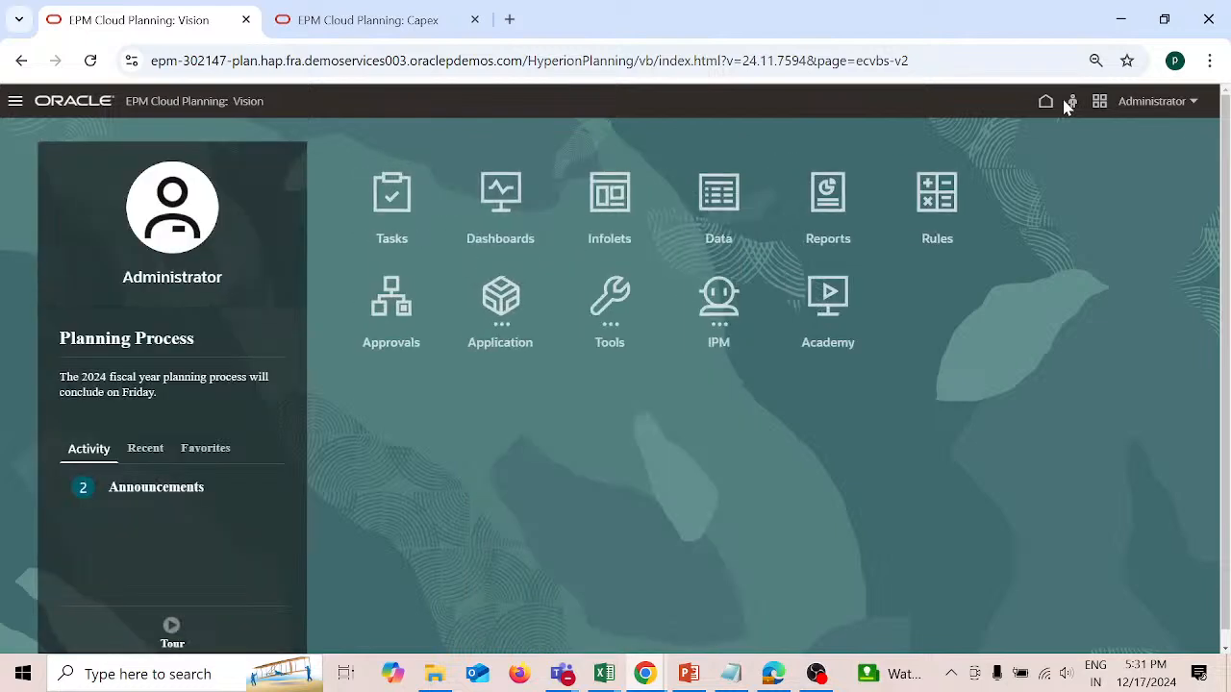
left_click(849, 202)
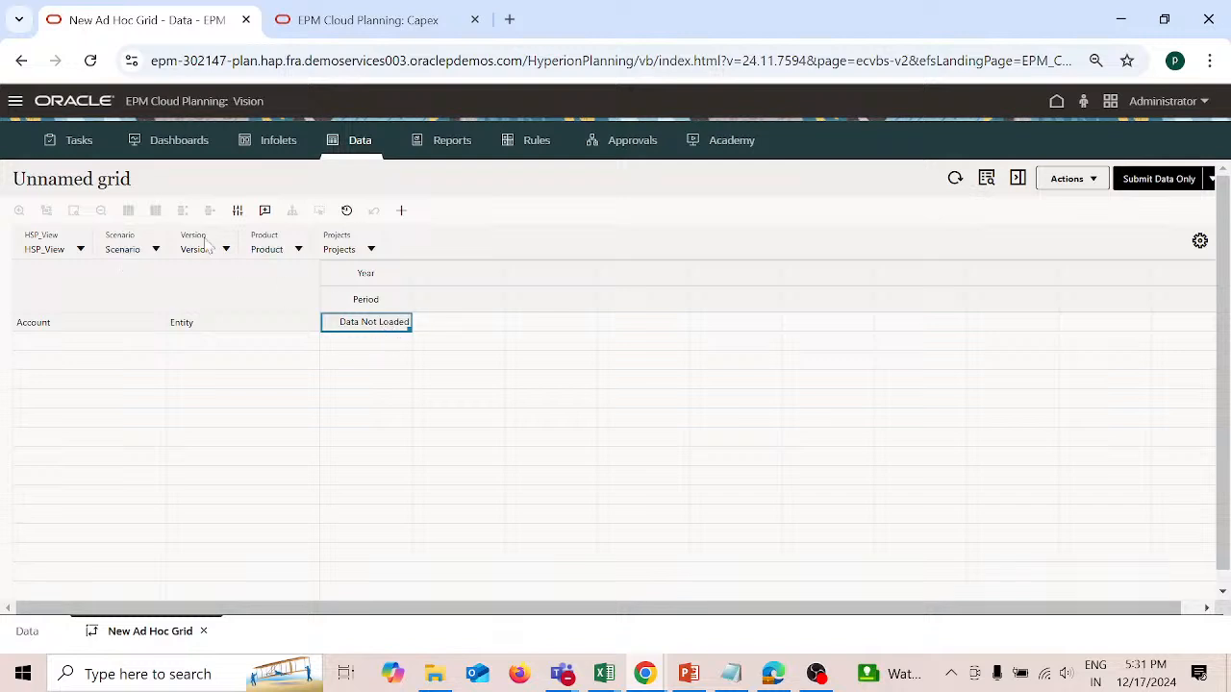
left_click(446, 323)
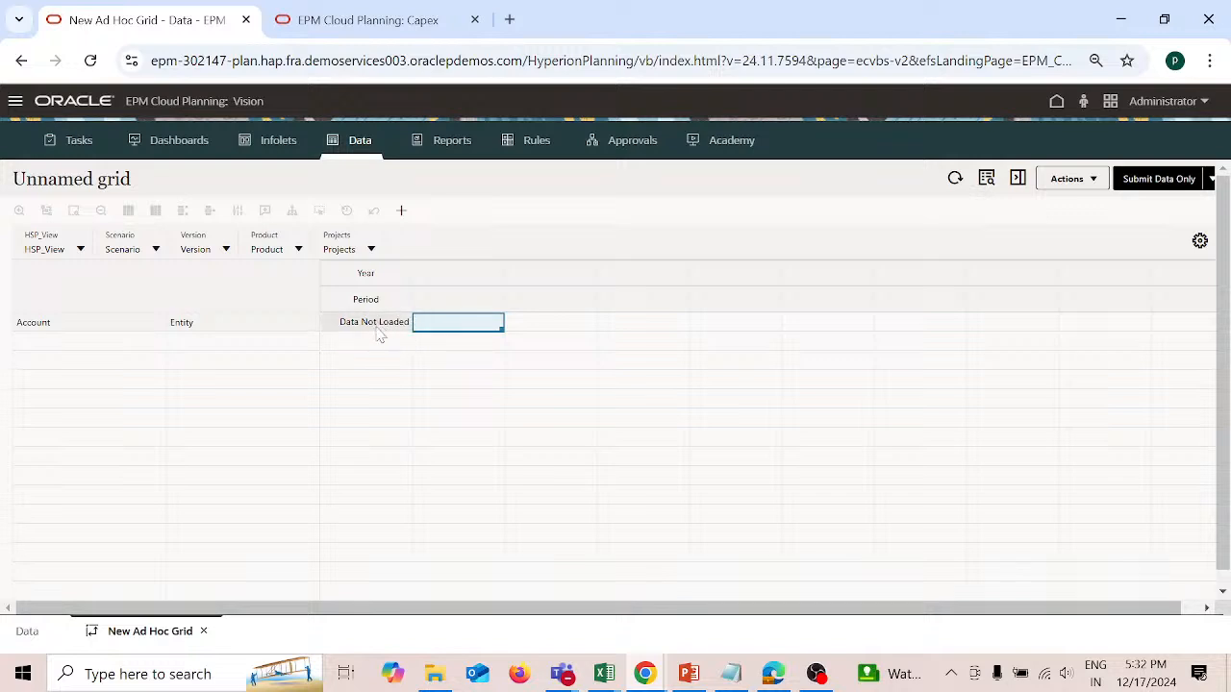
mouse_move(379, 332)
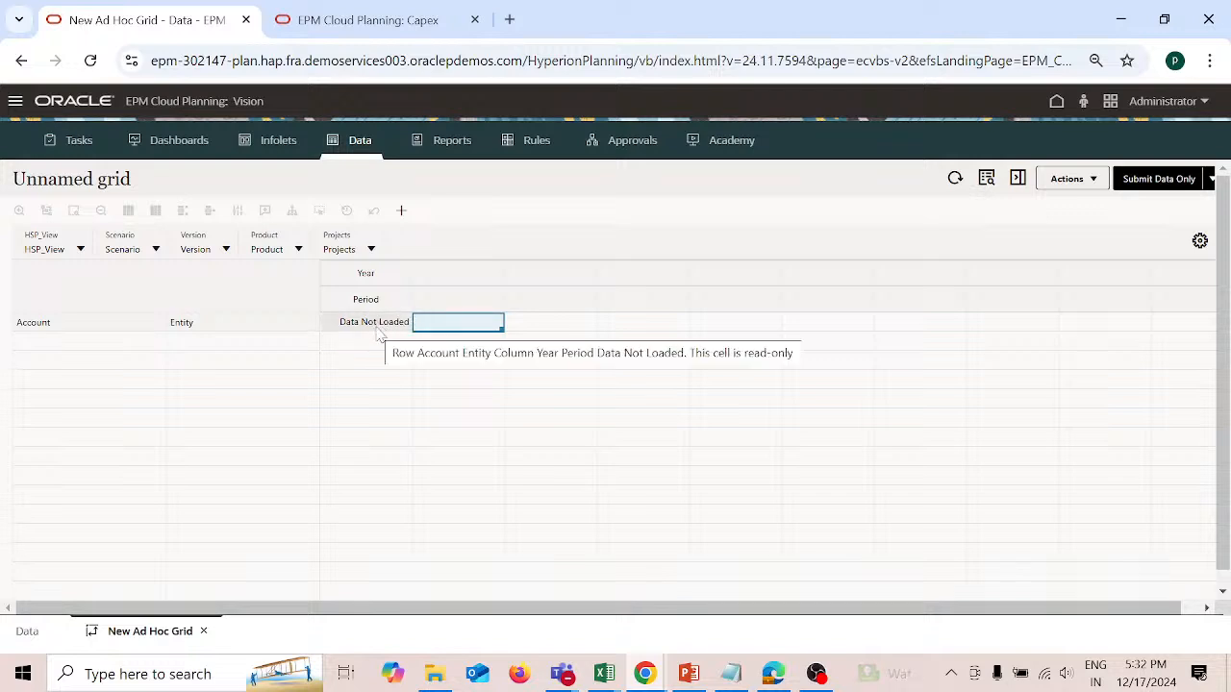
Step: Set the grid's POV to BaseData, Plan, Working, Product X and DP1
left_click(81, 253)
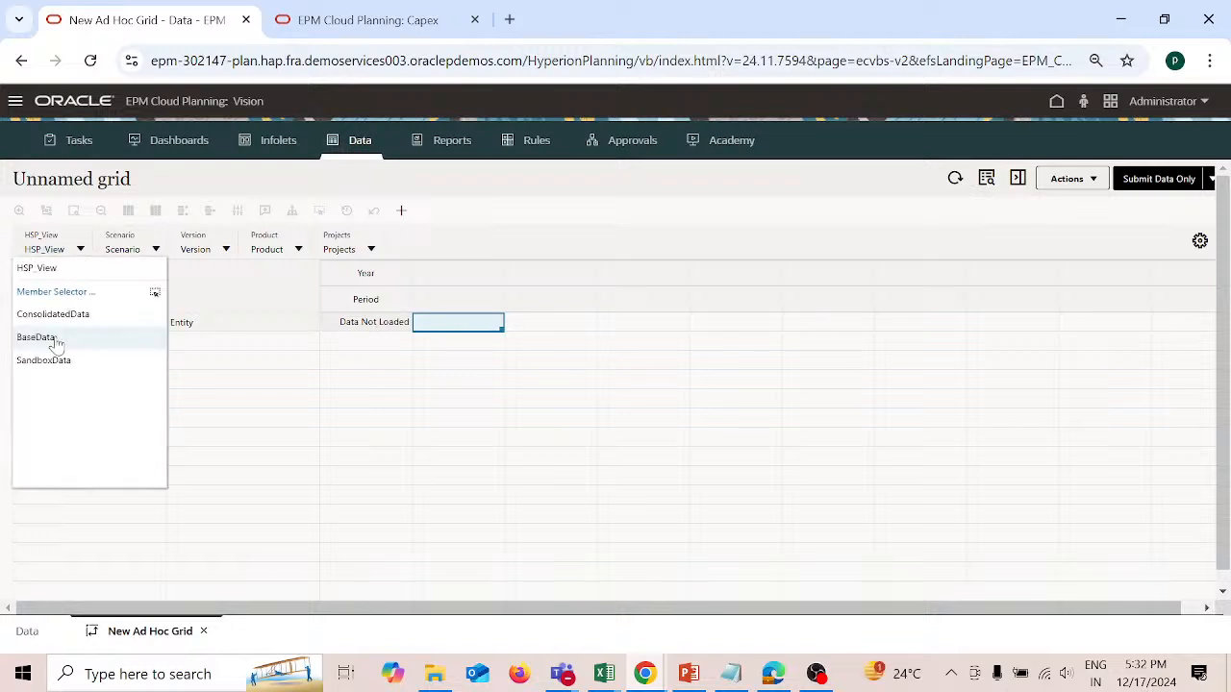
left_click(56, 339)
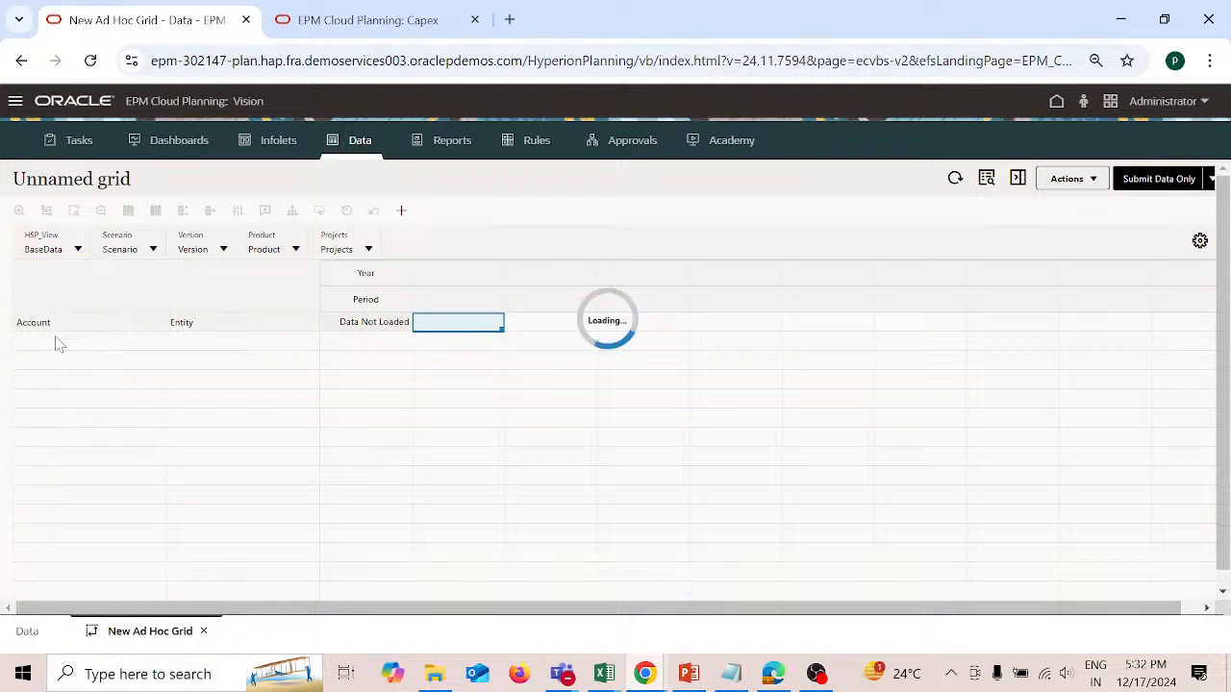
left_click(153, 249)
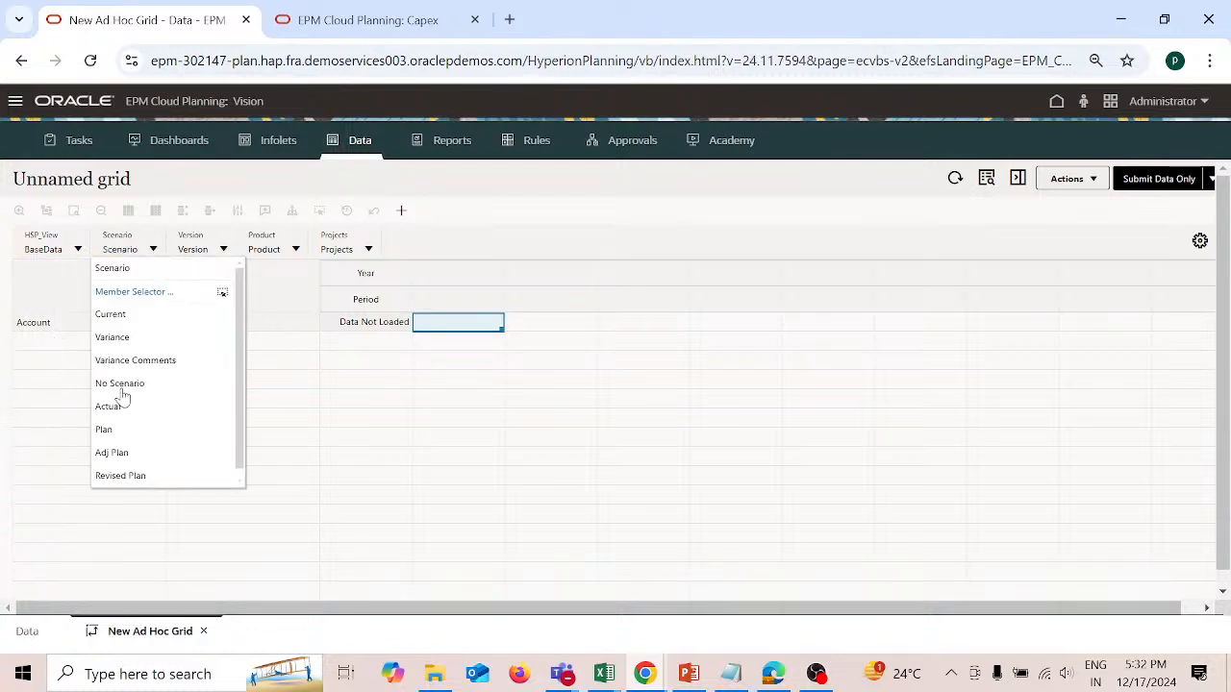
left_click(106, 431)
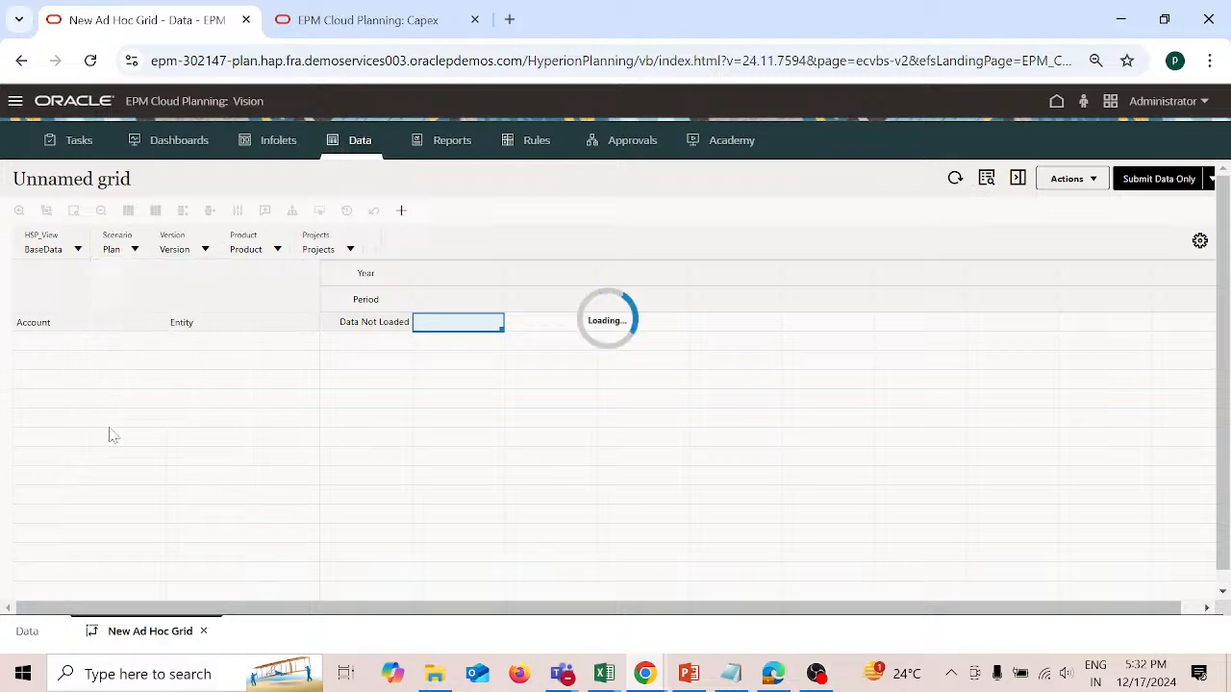
left_click(202, 252)
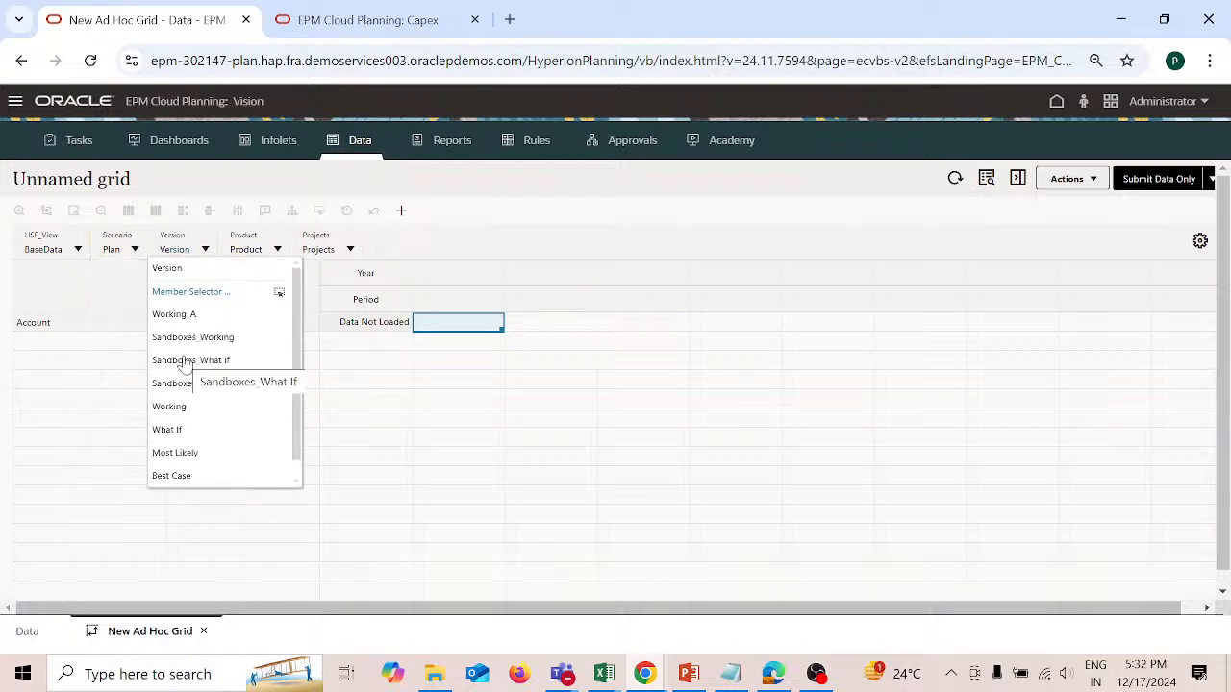
left_click(168, 410)
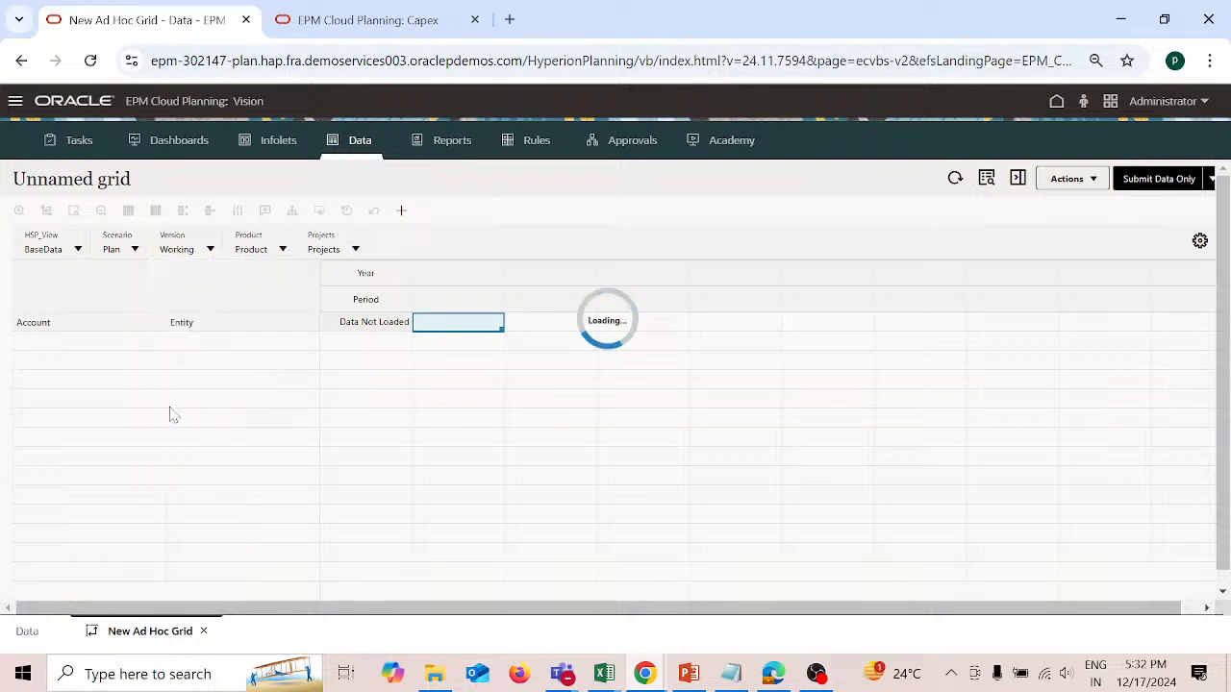
left_click(282, 250)
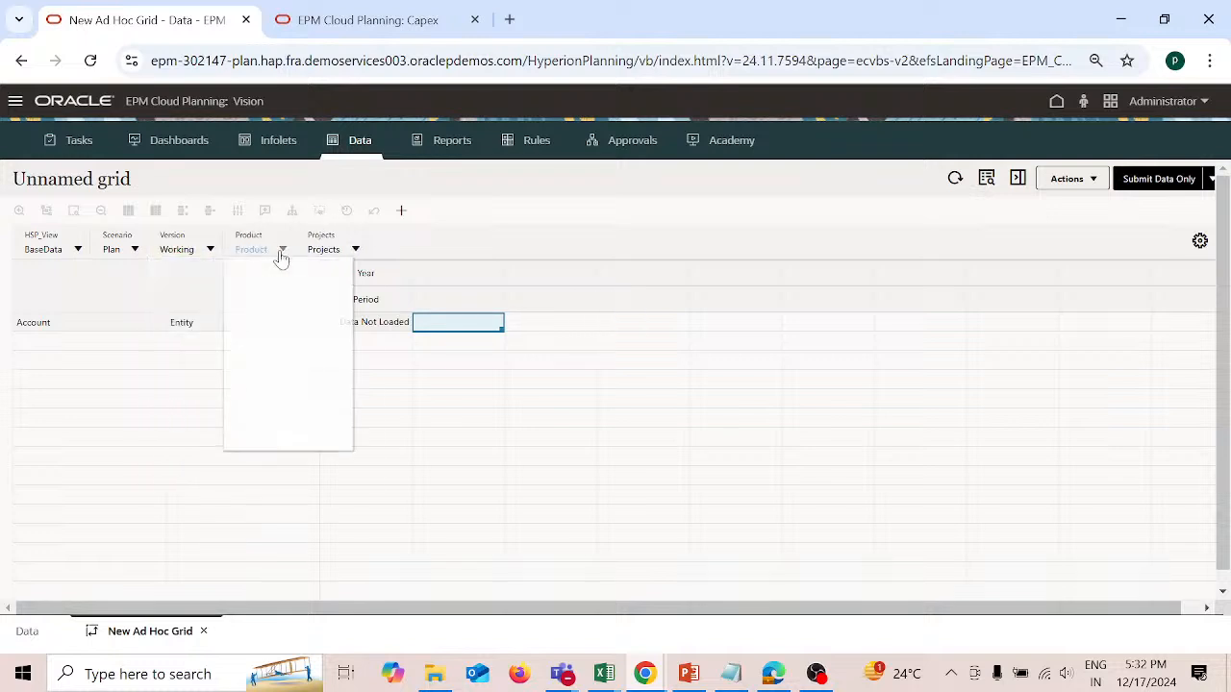
left_click(258, 338)
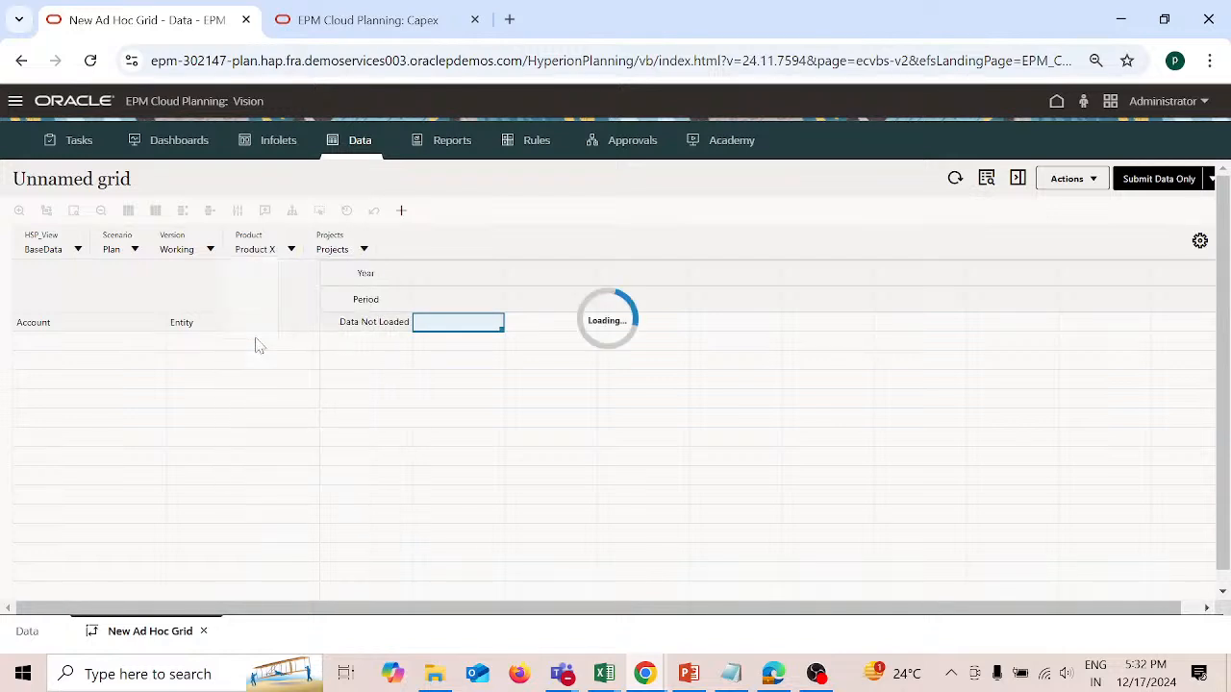
left_click(364, 250)
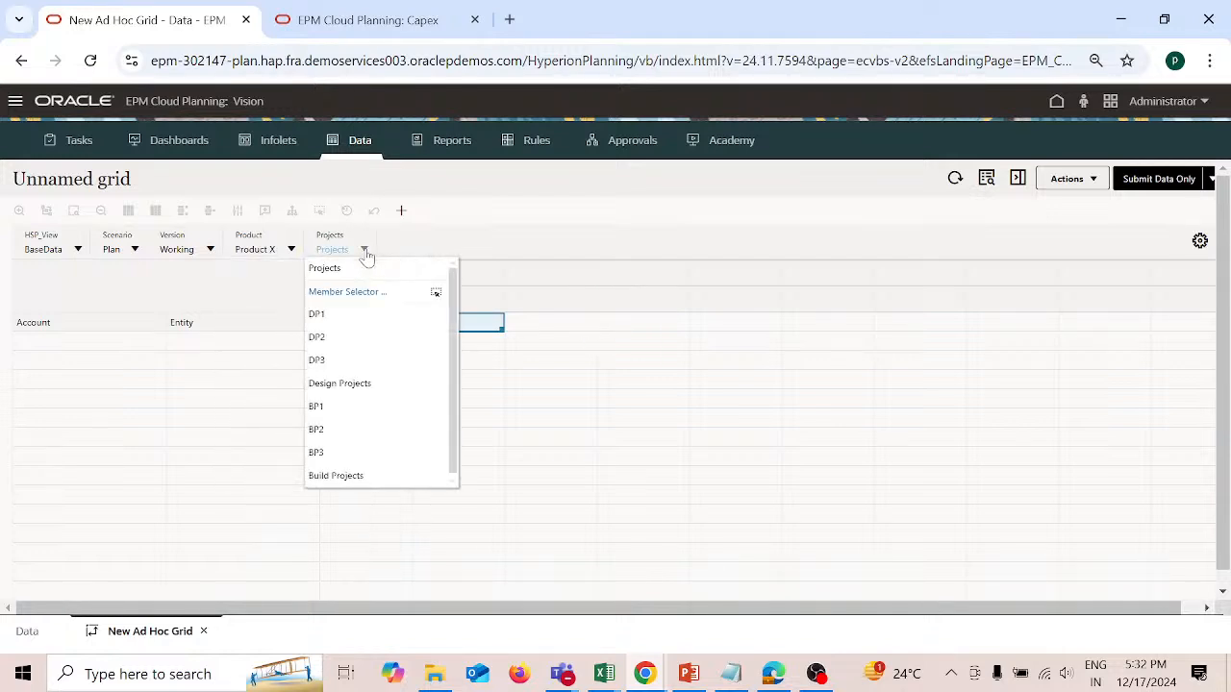
left_click(317, 315)
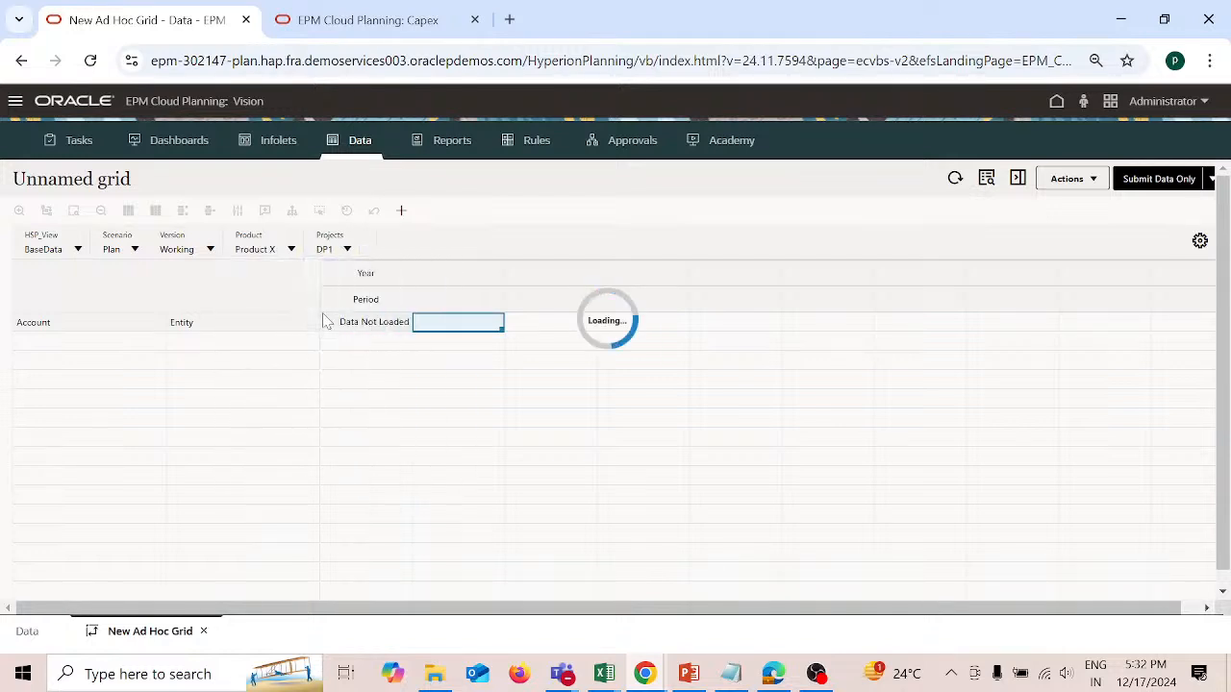
Step: Replace the Entity member in the ad hoc grid's row with 110
left_click(255, 333)
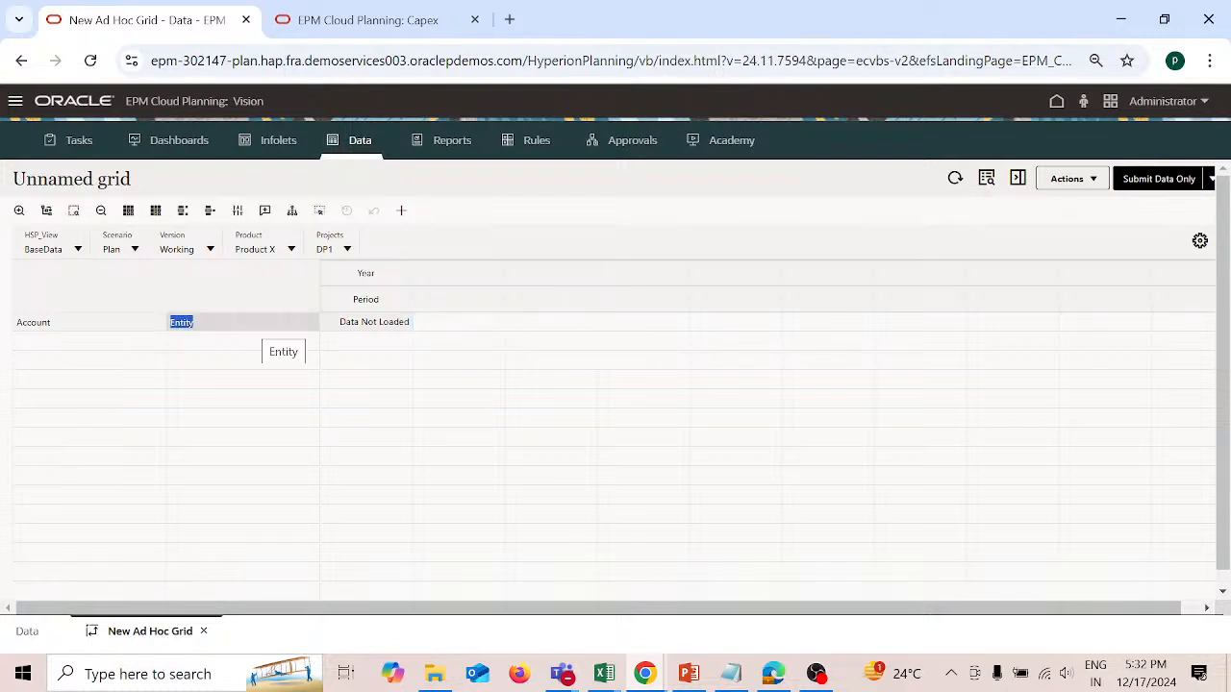
type("110")
key("Return")
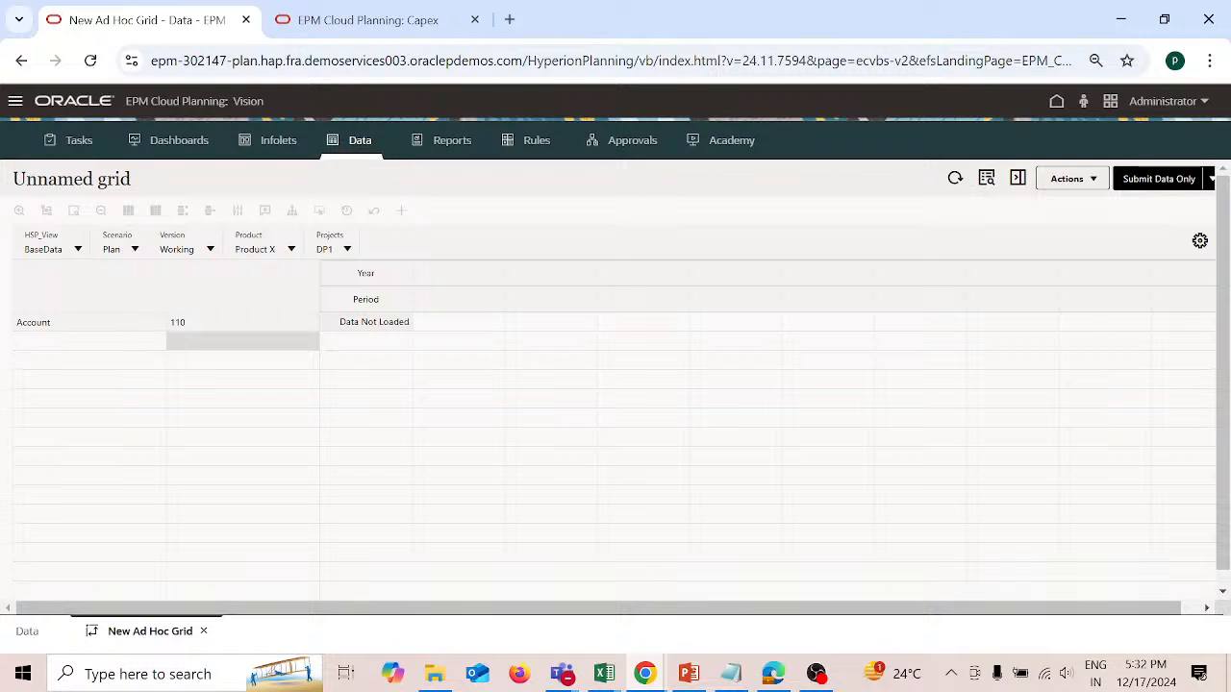
left_click(206, 326)
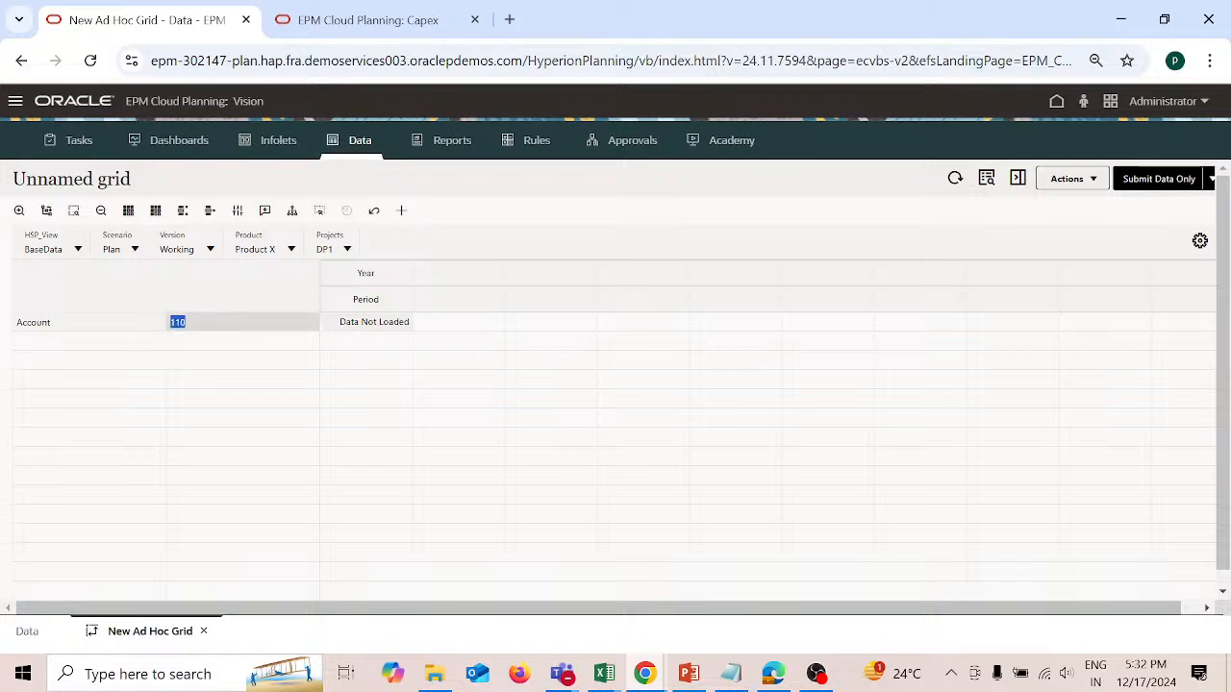
left_click_drag(221, 324, 364, 238)
Step: Replace the Account row member with 1110: Cash and 1150: Marketable Securities from Current Assets using Select Members
left_click(143, 332)
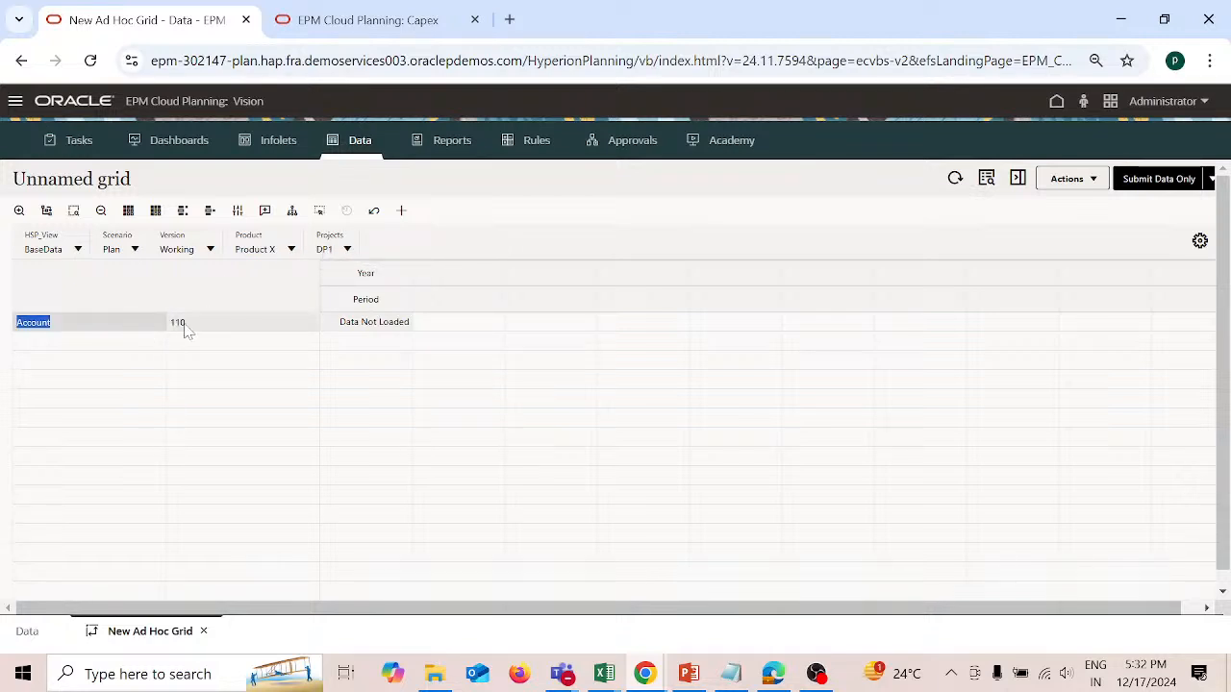
left_click_drag(187, 330, 374, 248)
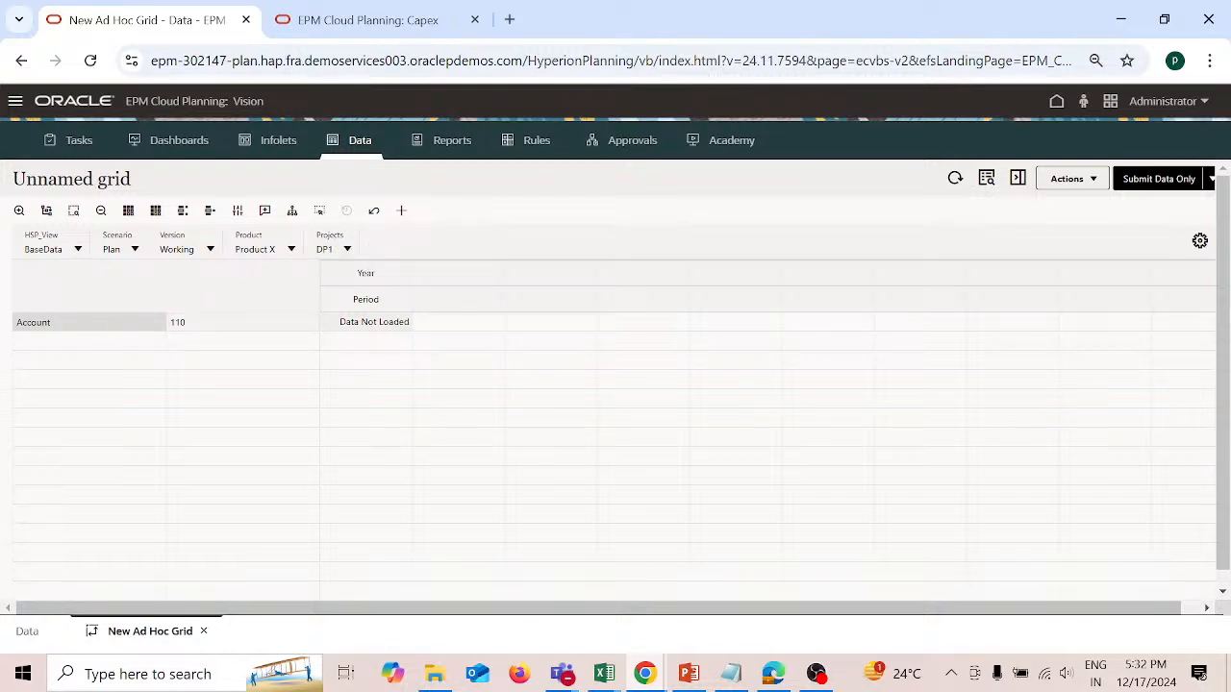
left_click(321, 214)
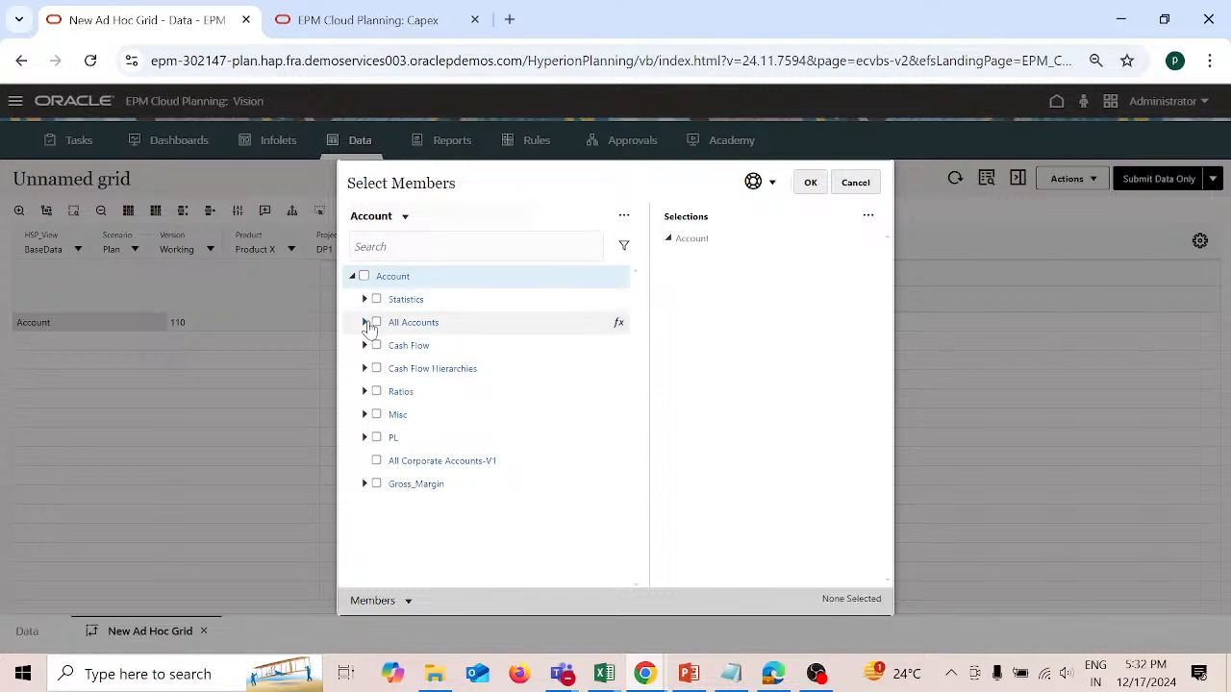
left_click(365, 323)
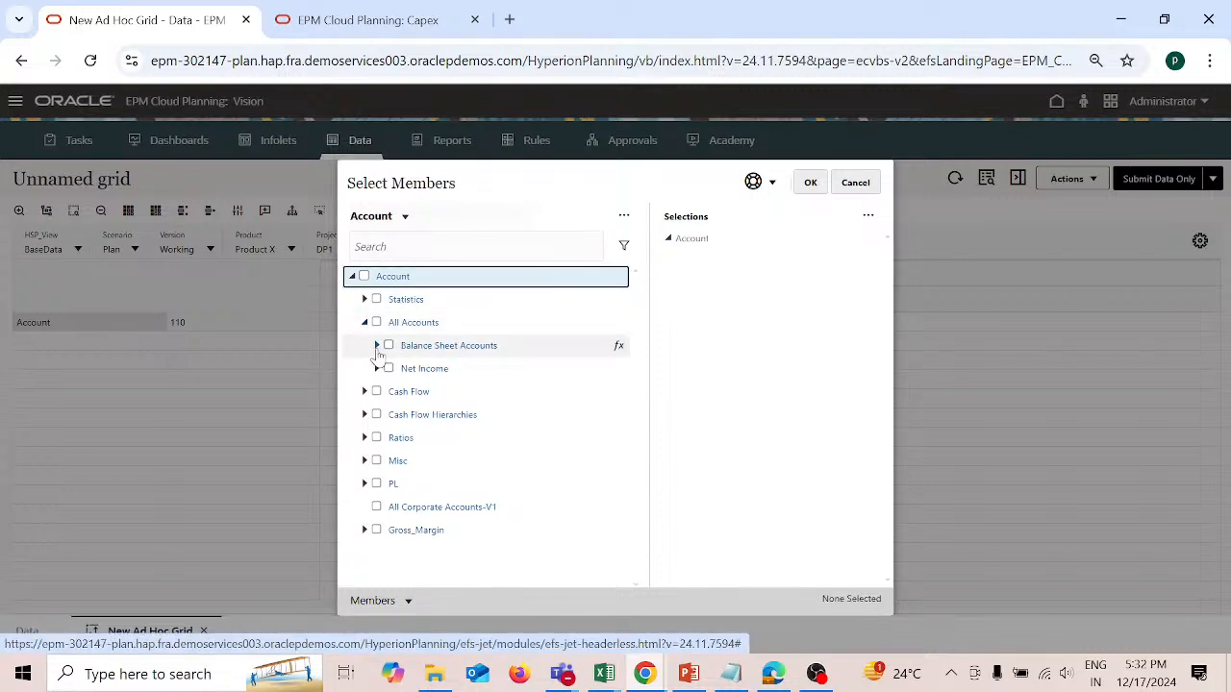
left_click(377, 346)
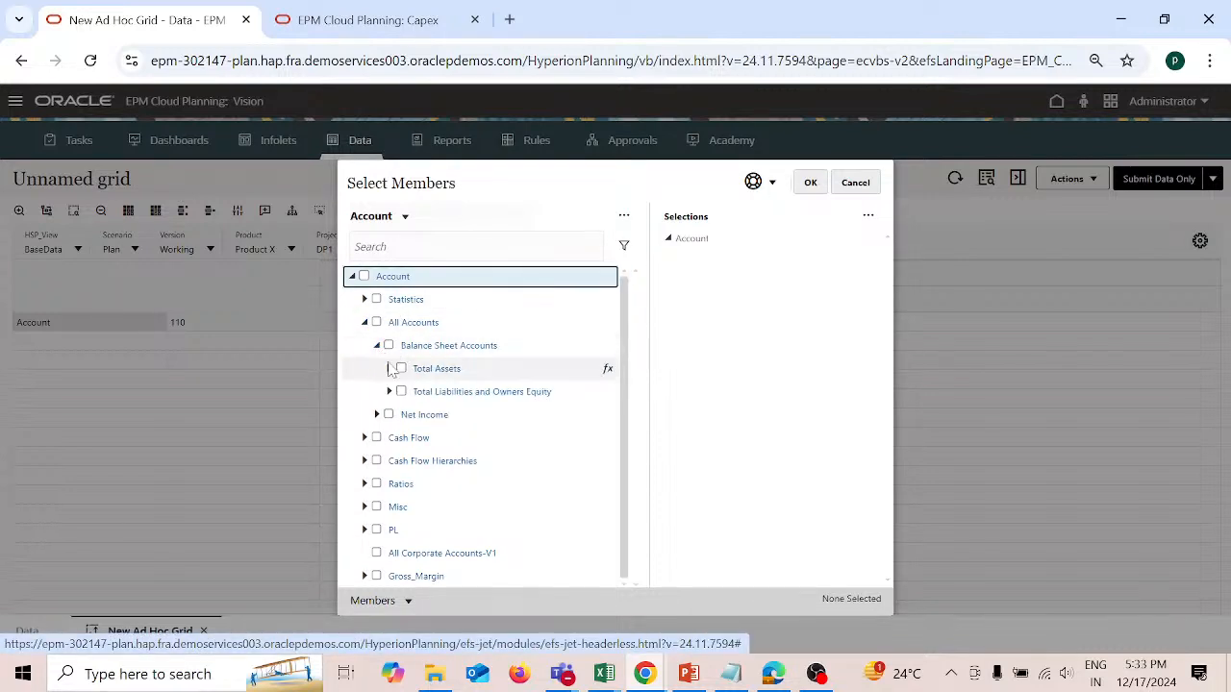
left_click(390, 369)
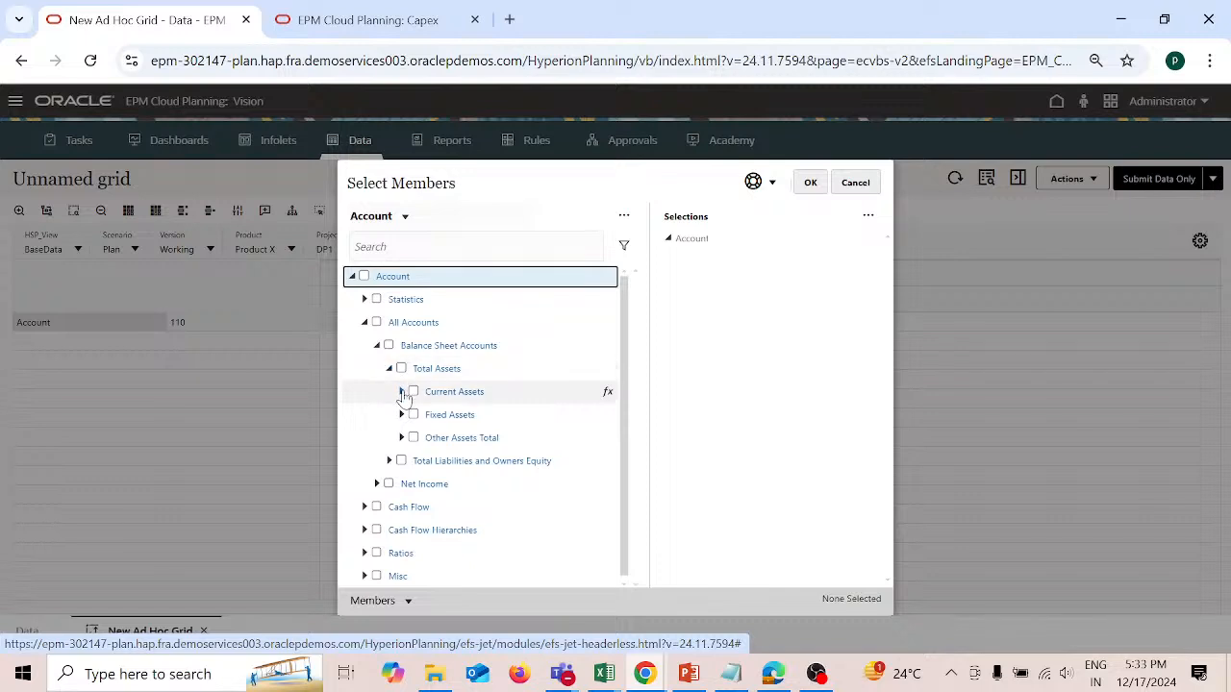
left_click(403, 393)
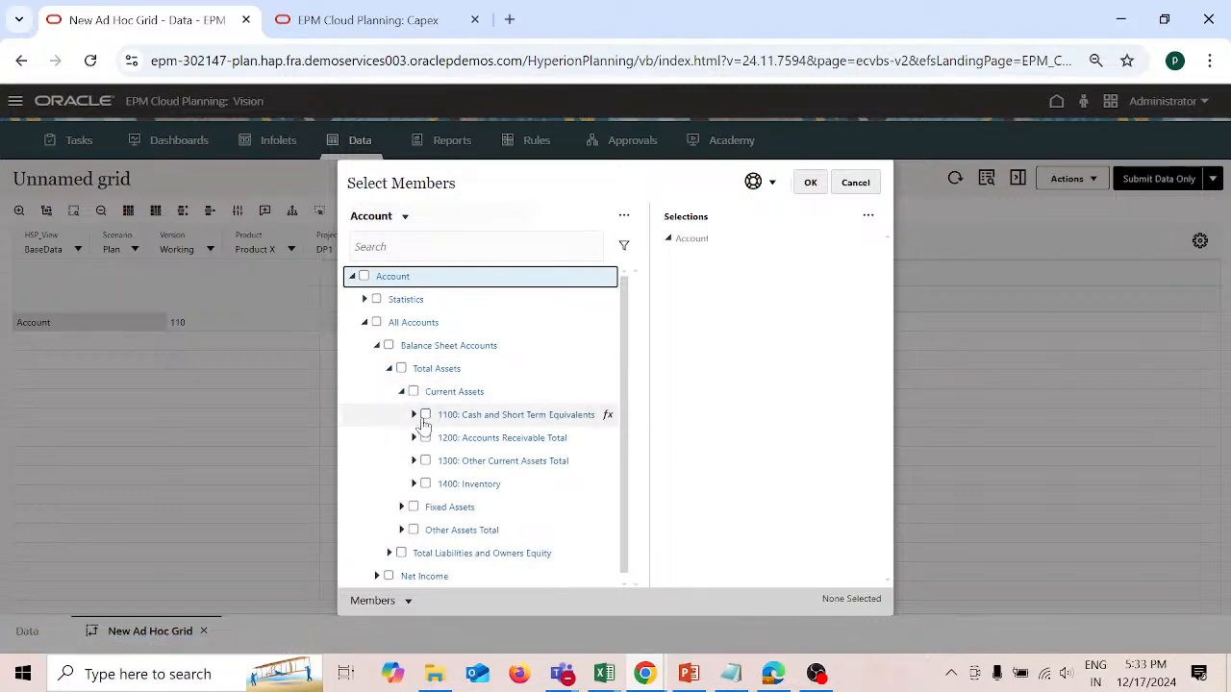
left_click(425, 415)
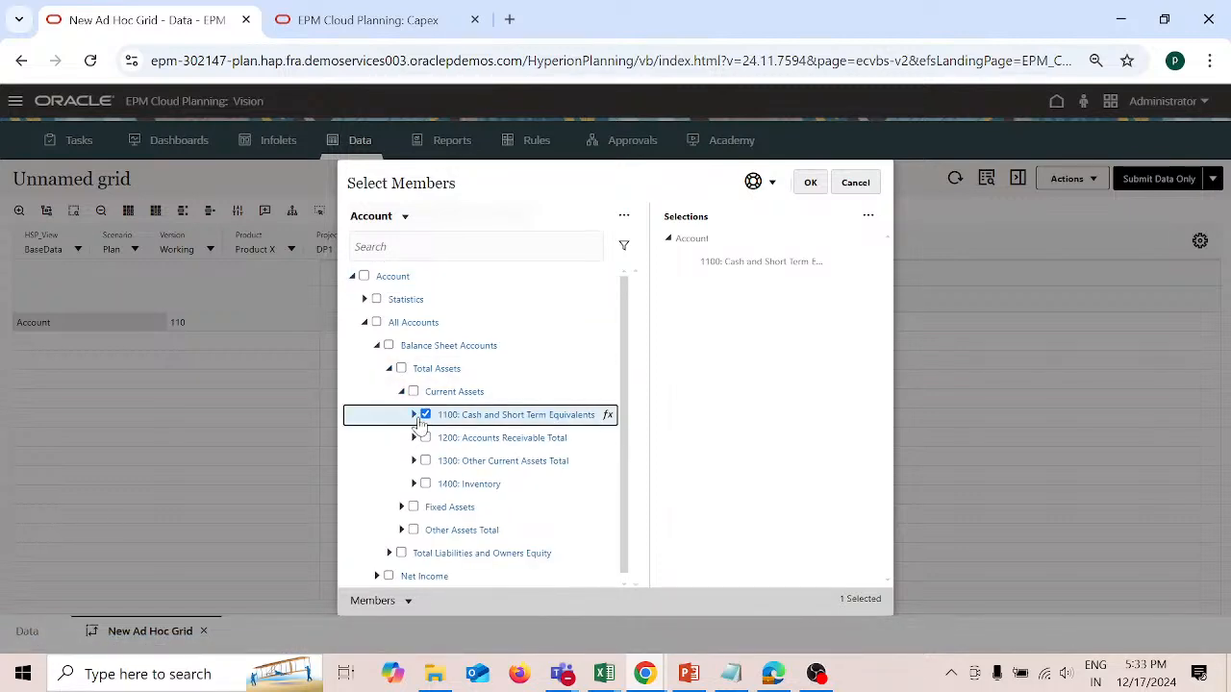
left_click(414, 417)
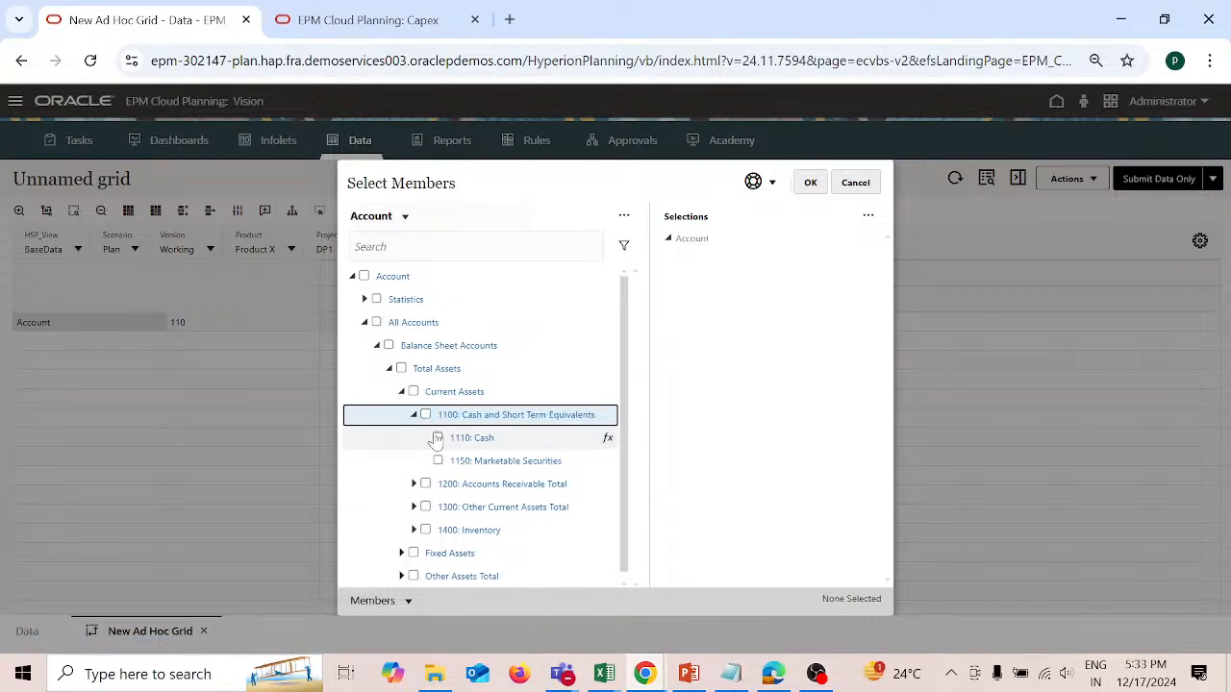
left_click(437, 438)
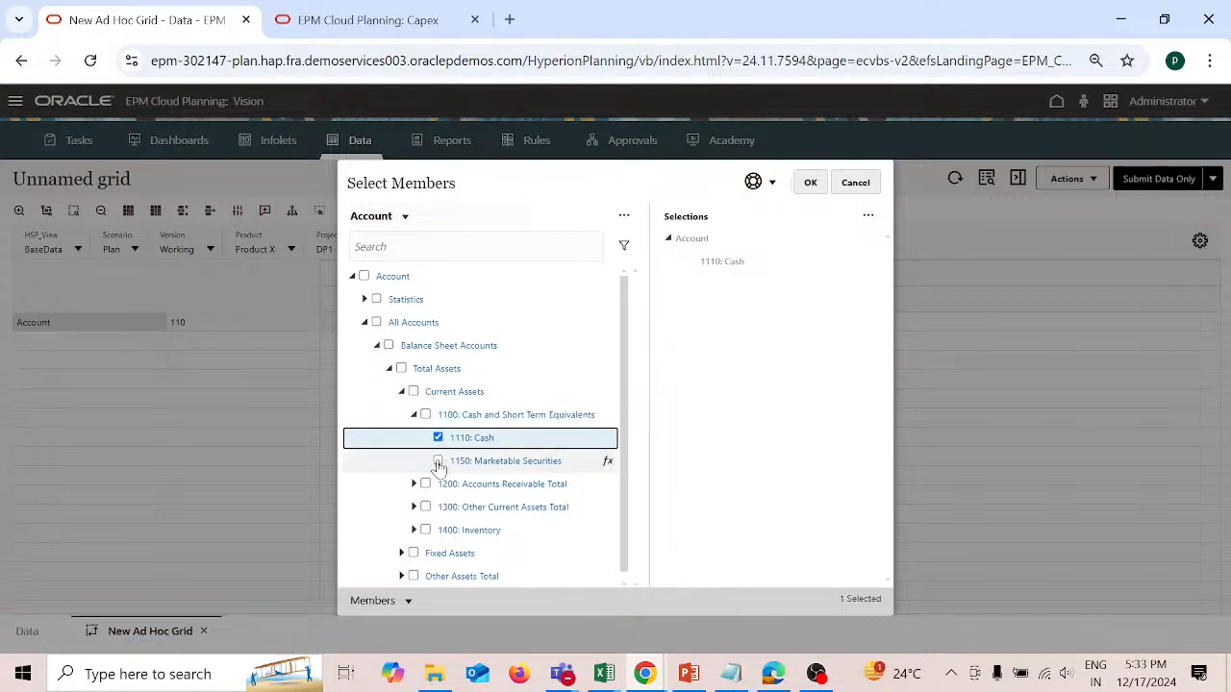
left_click(438, 462)
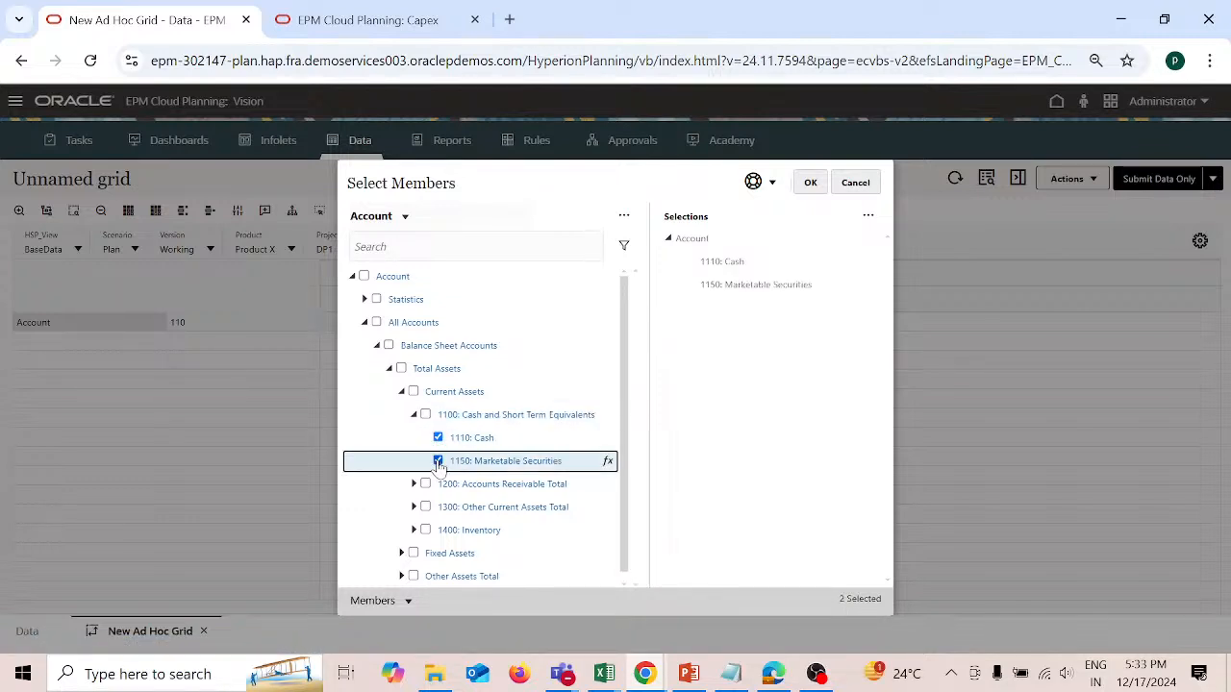
left_click(809, 183)
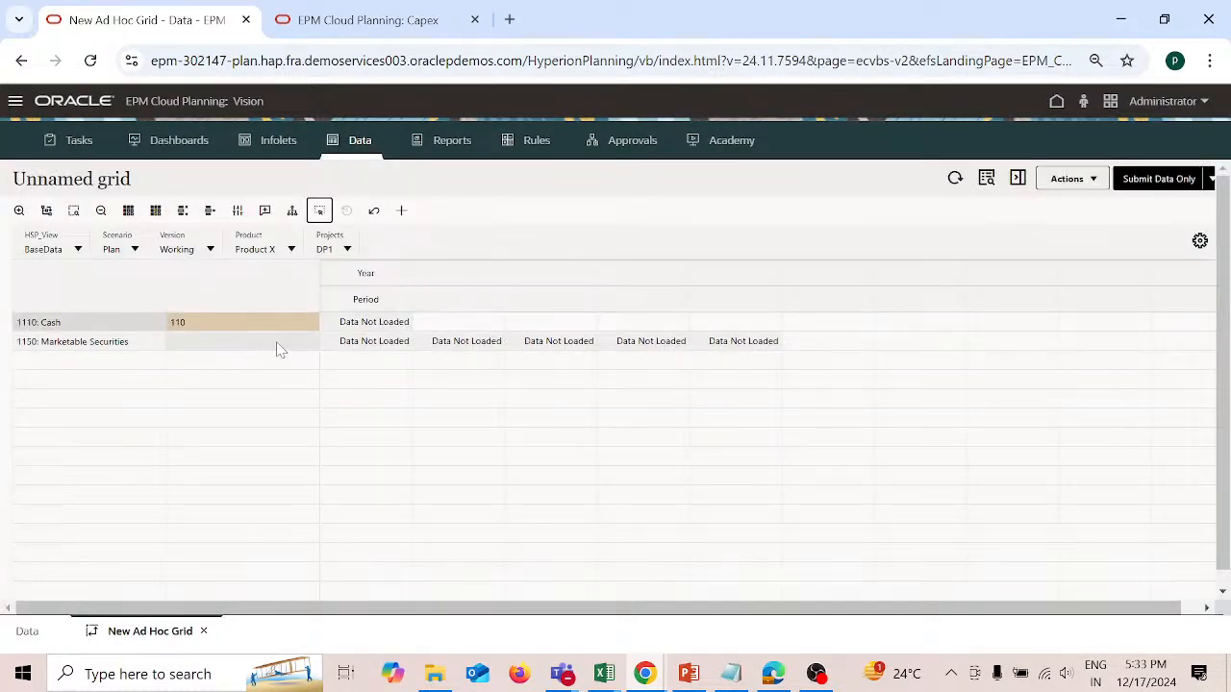
Step: Enter entity 110 for the 1150: Marketable Securities row and set the column's year to FY24
left_click(277, 346)
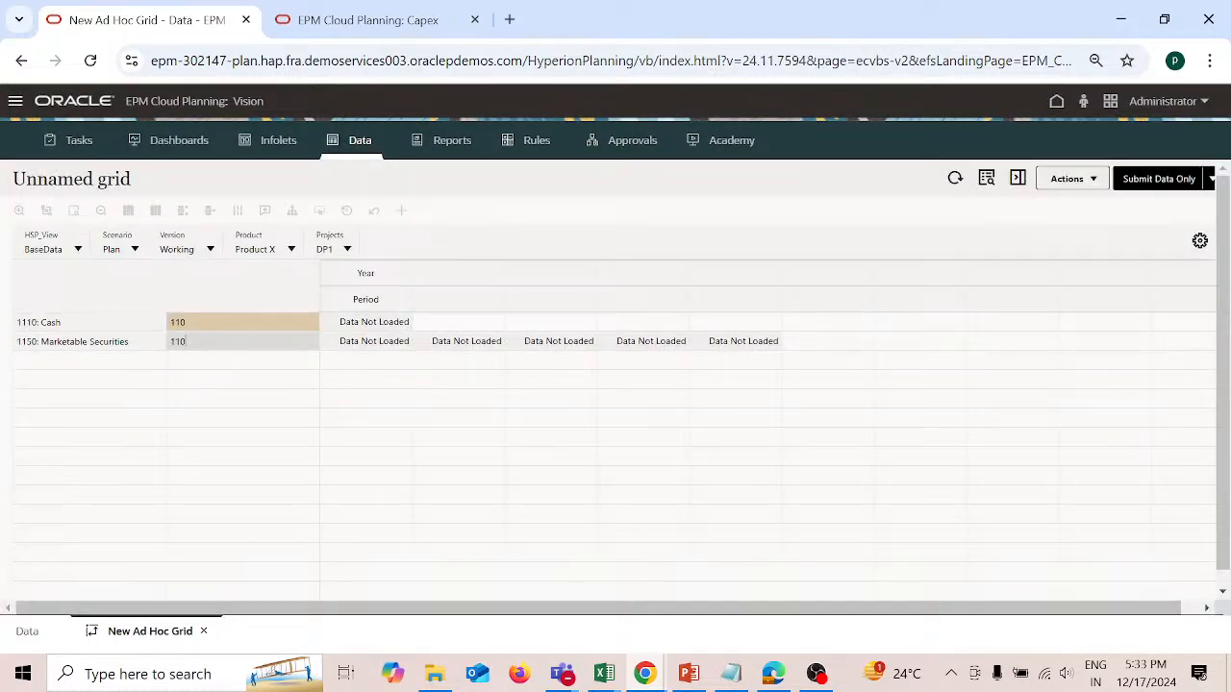
left_click(391, 275)
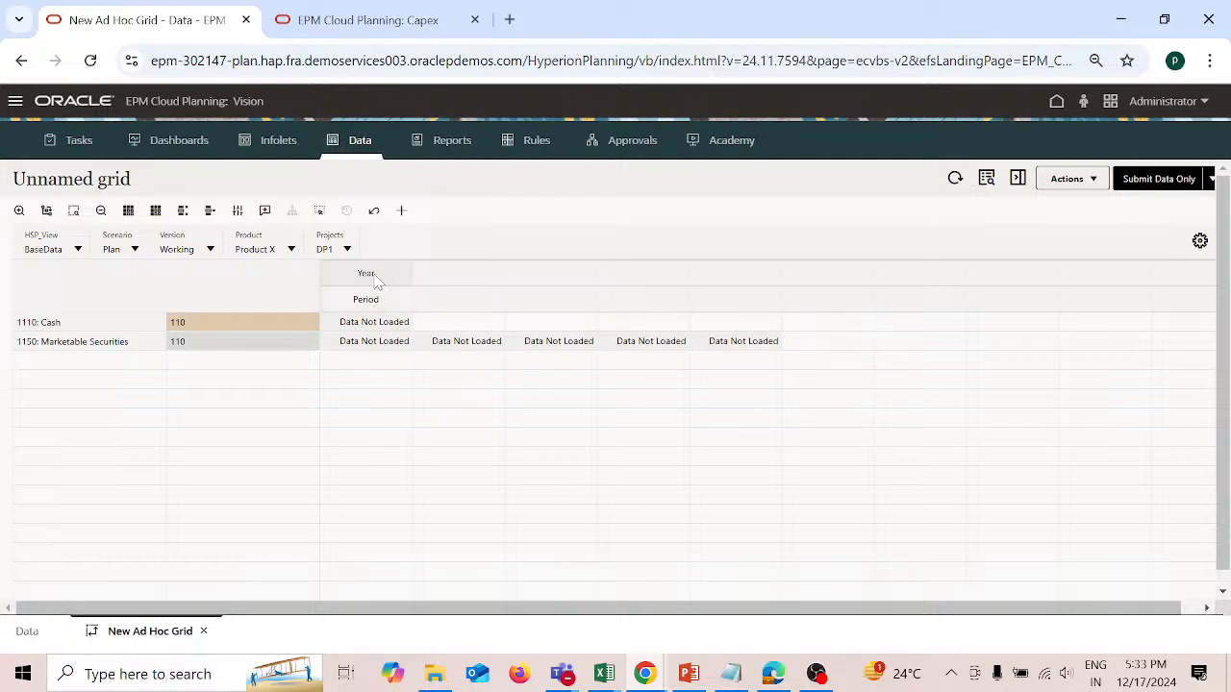
left_click(391, 279)
type("FY24")
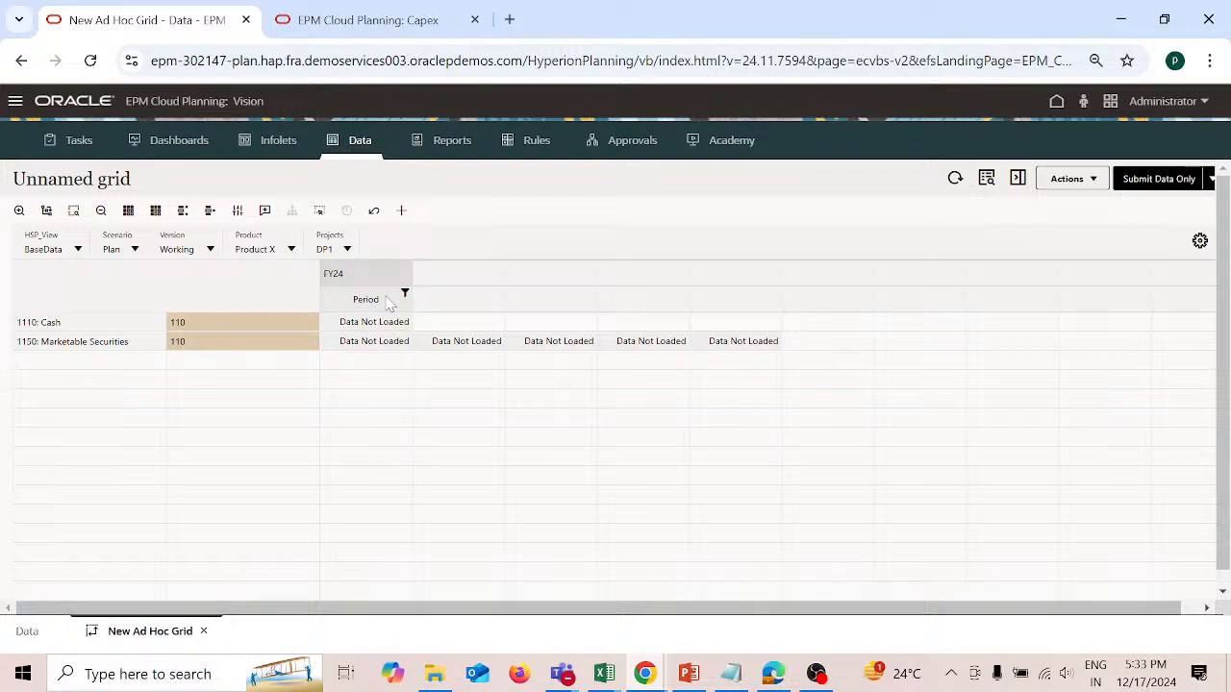
Step: Set the column's period to Jan and refresh the ad hoc grid
left_click(389, 304)
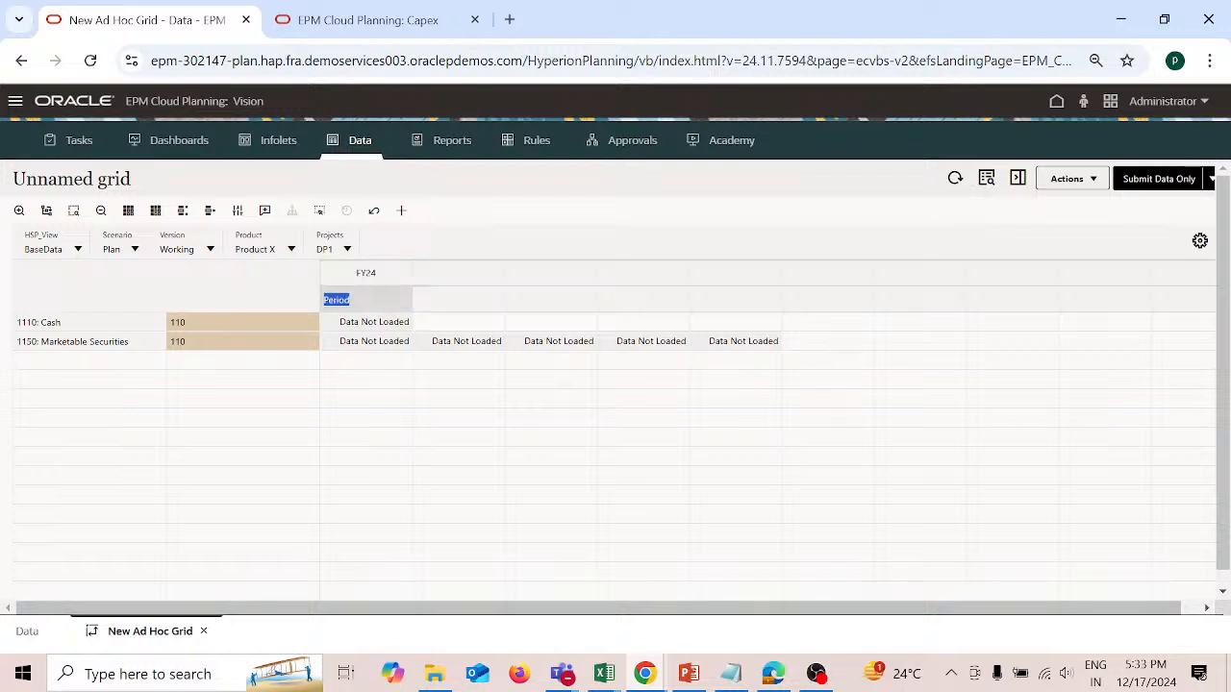
key("BackSpace")
left_click(837, 300)
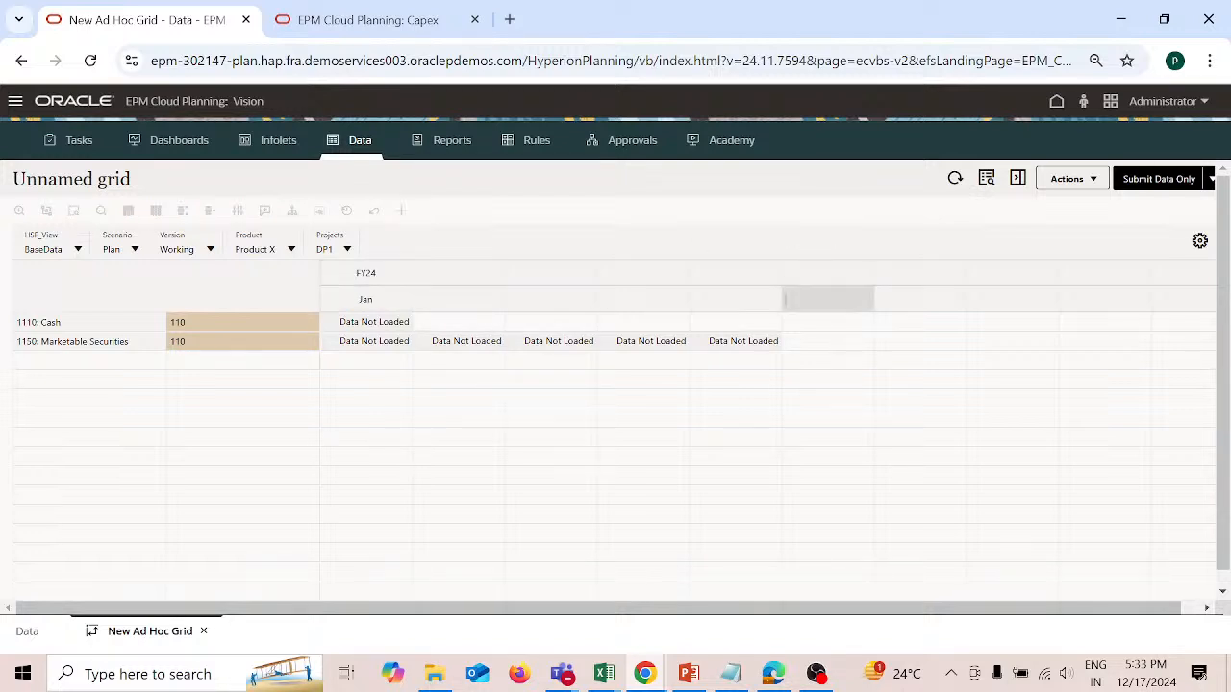
left_click(955, 179)
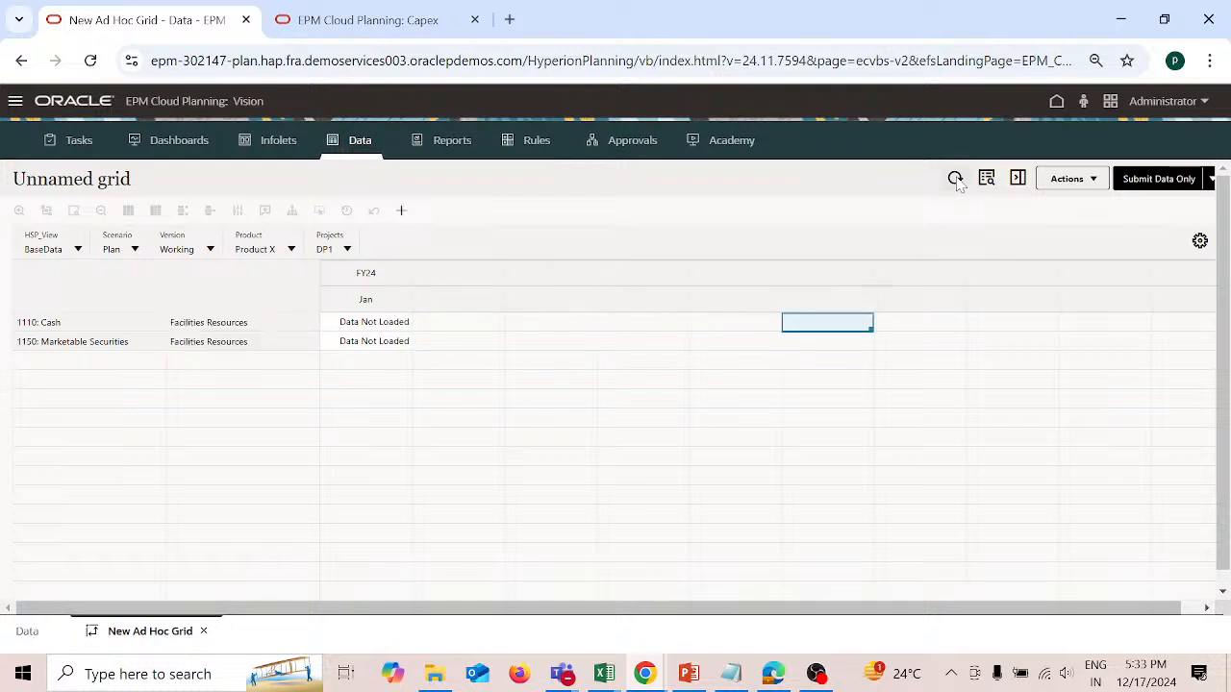
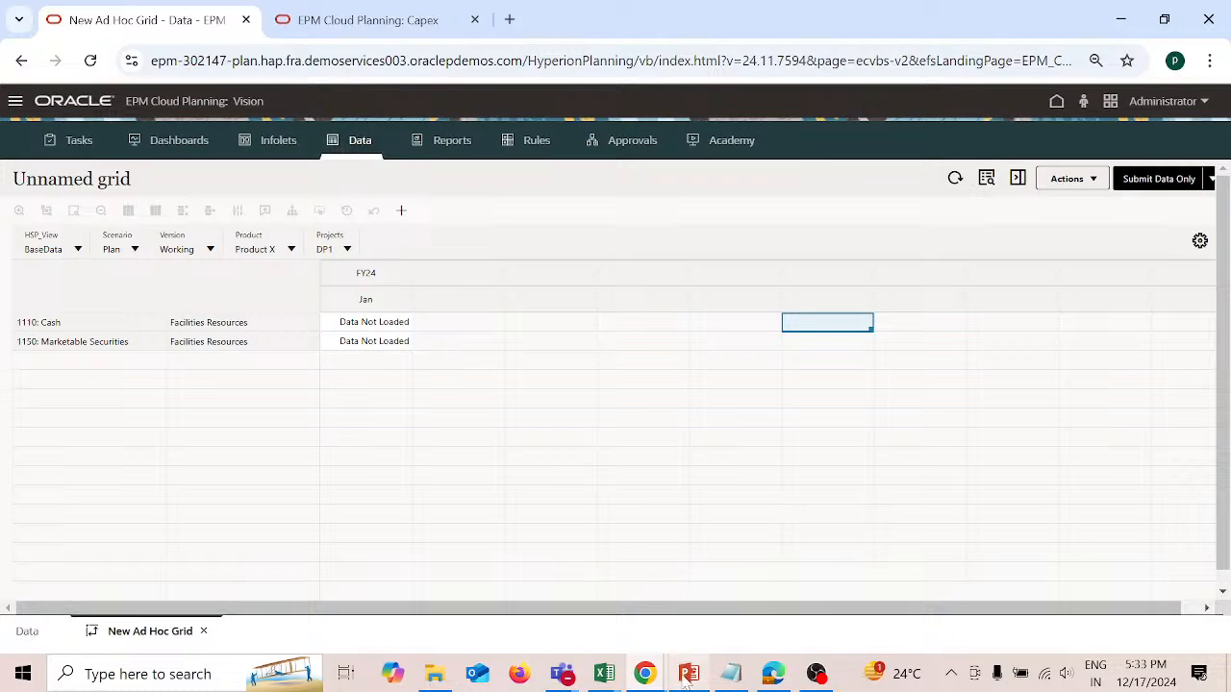
Step: Switch to the Ticket presentation in PowerPoint to review the problem statements, and return to the planning application in Chrome
mouse_move(688, 673)
left_click(689, 619)
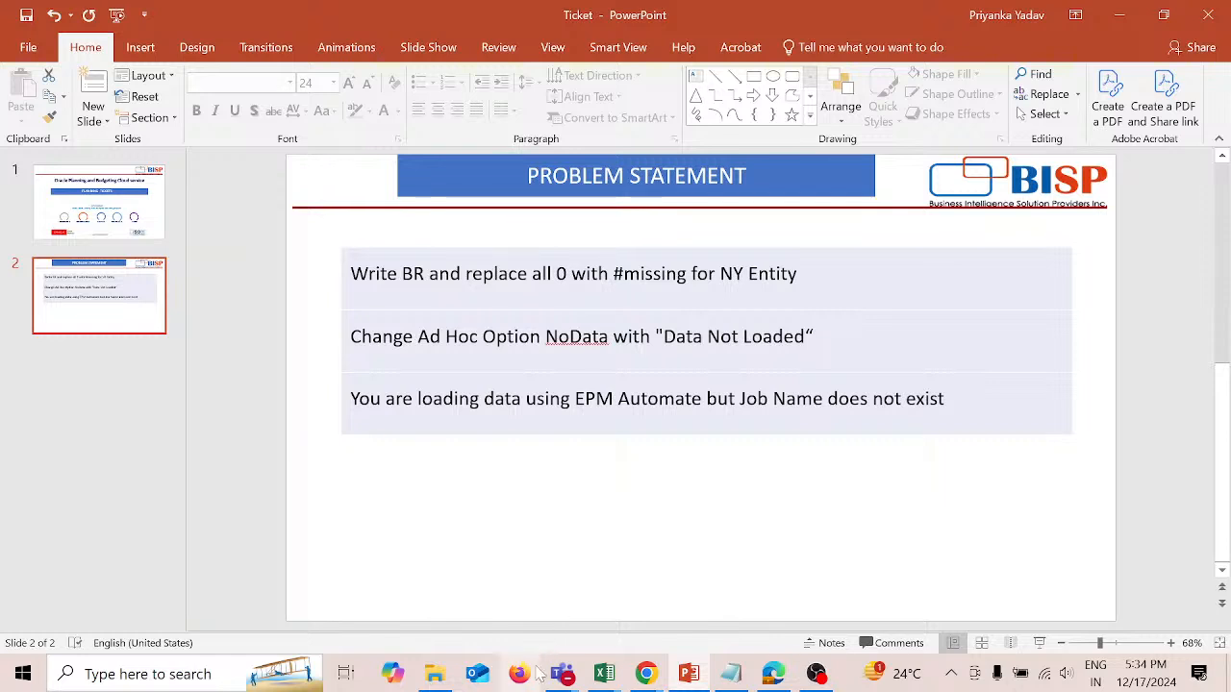
mouse_move(648, 678)
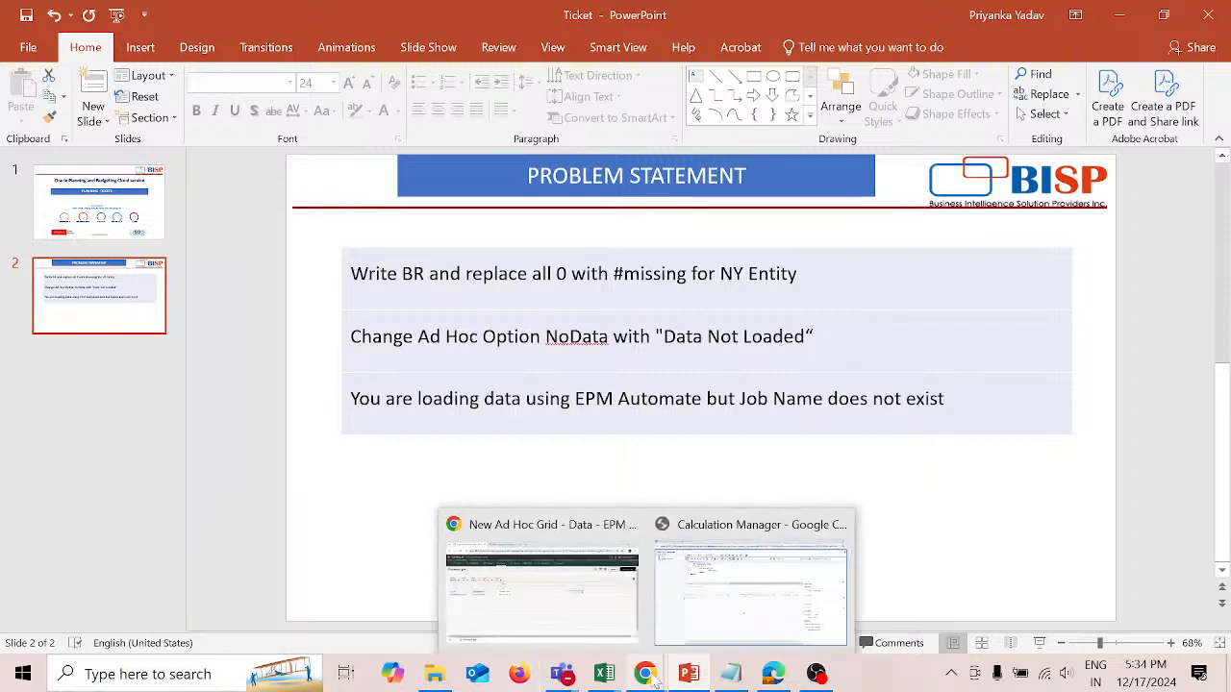
left_click(617, 623)
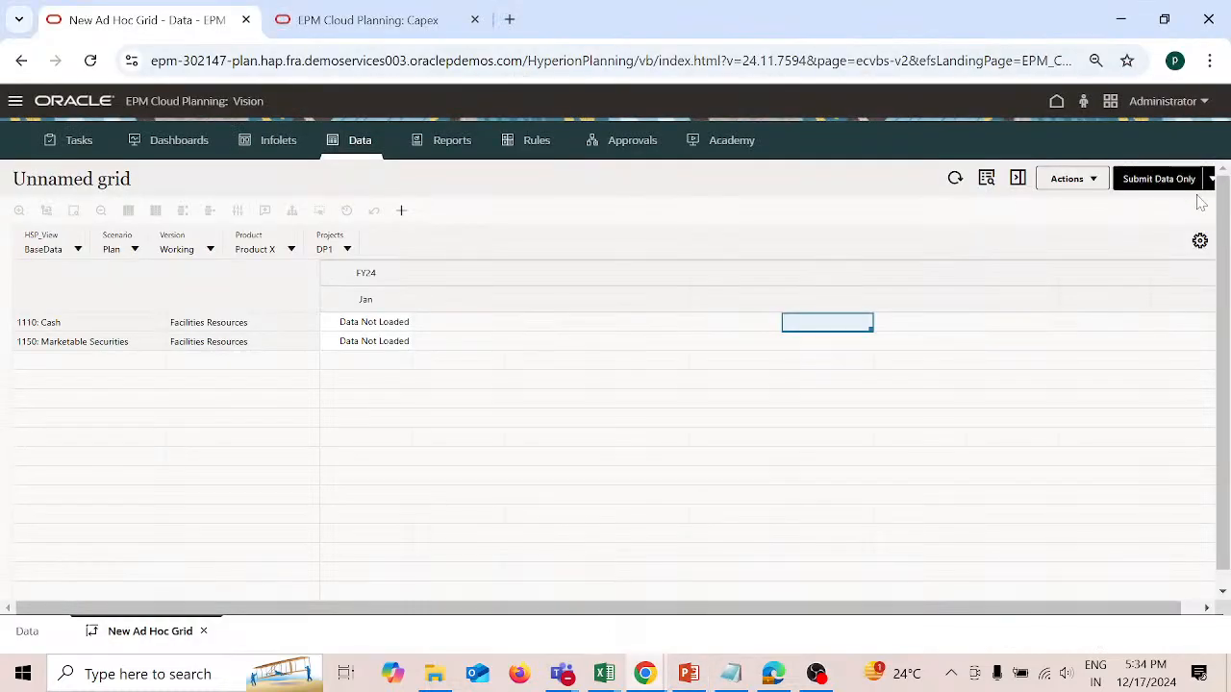
Step: Close the ad hoc grid, discarding its unsaved changes, and return to the application's home page
left_click(204, 632)
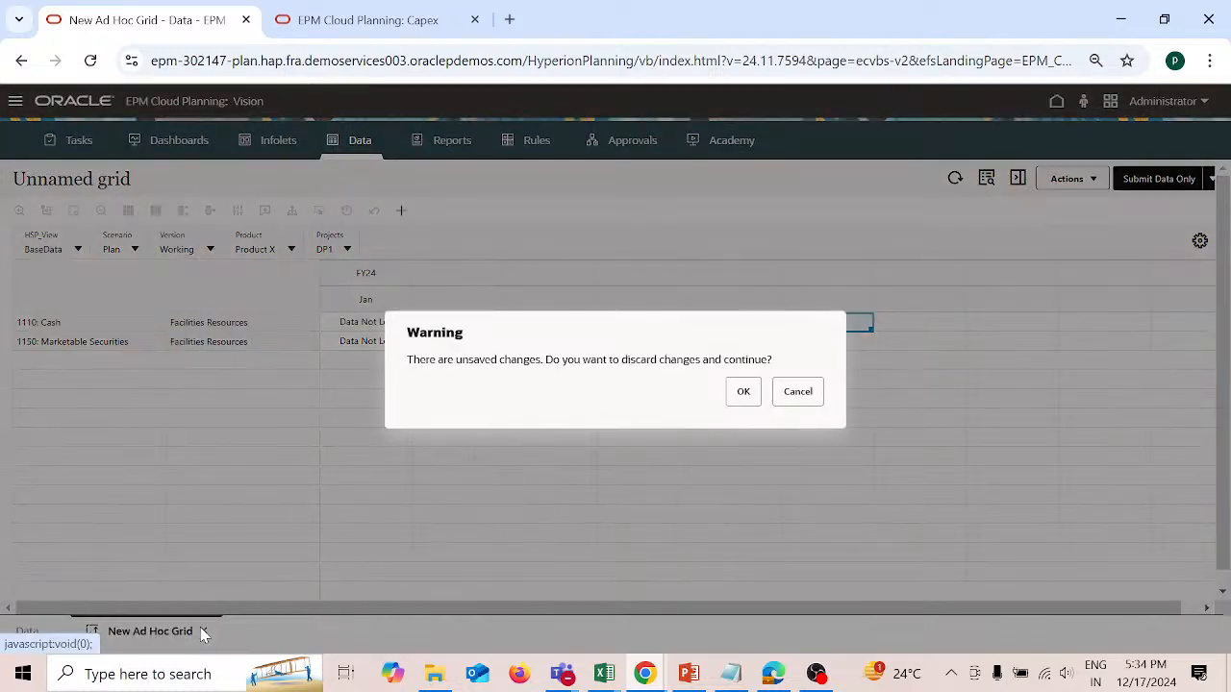
left_click(739, 394)
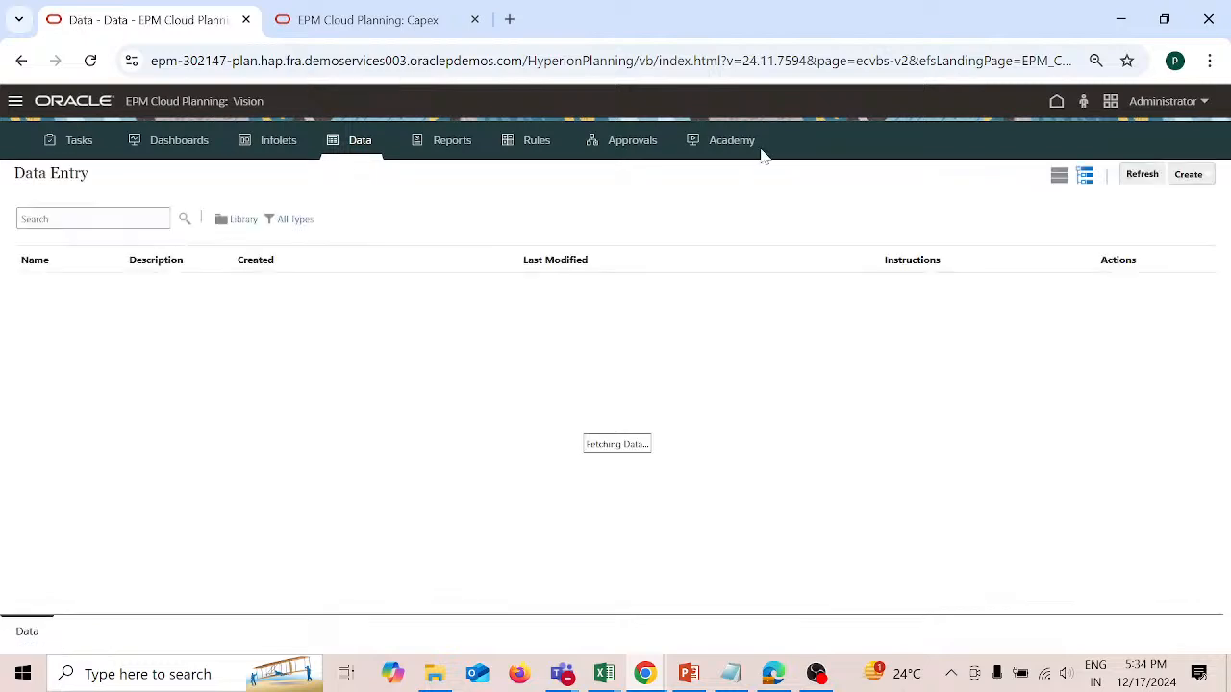
left_click(1058, 105)
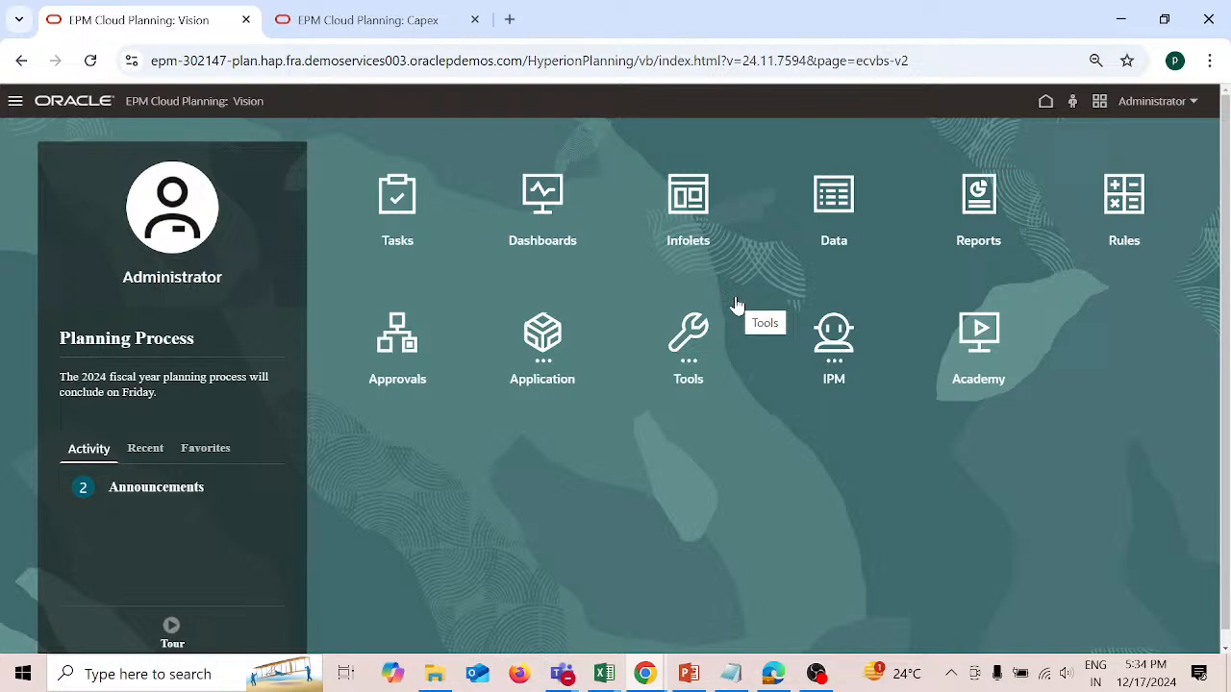
Step: Open the Vision application's overview, show its dimensions, and open the list of application actions
left_click(528, 337)
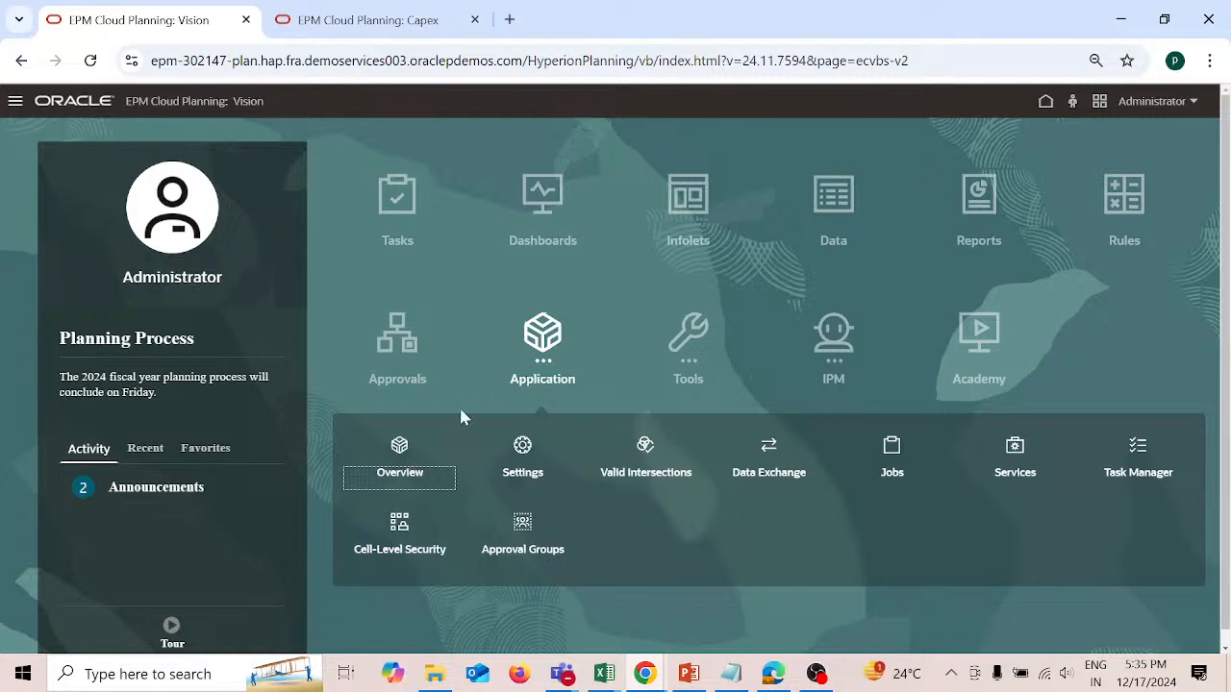
left_click(400, 452)
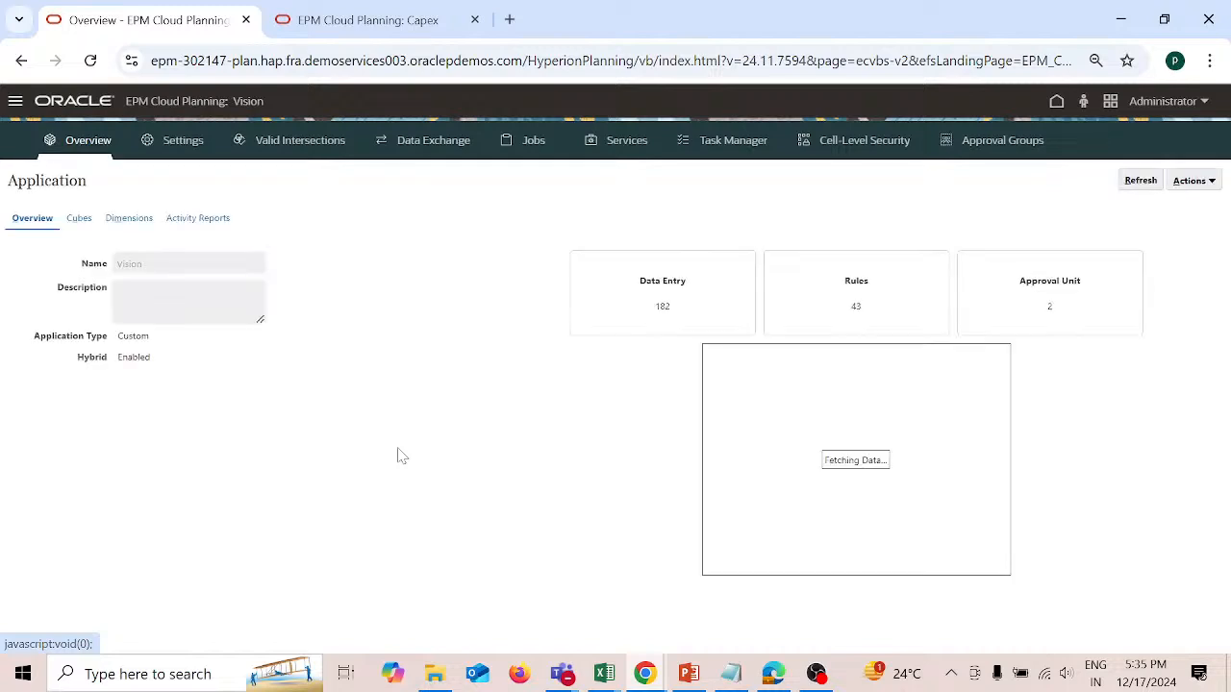
left_click(135, 219)
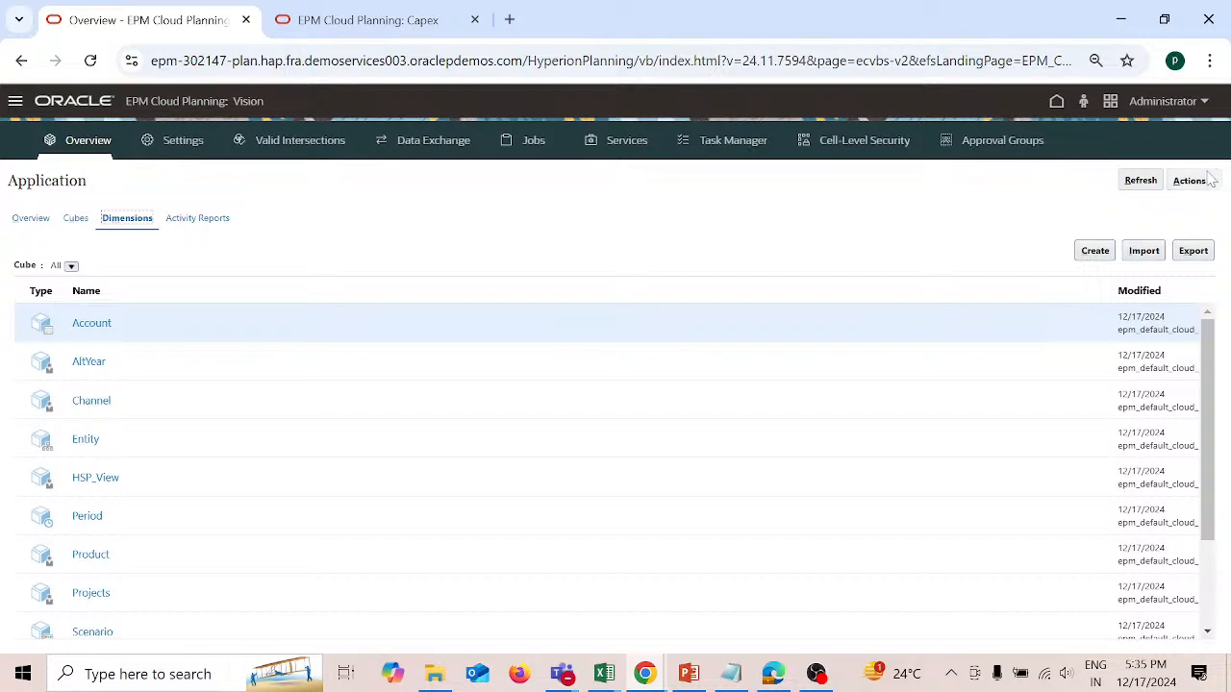
left_click(1212, 183)
left_click(1212, 184)
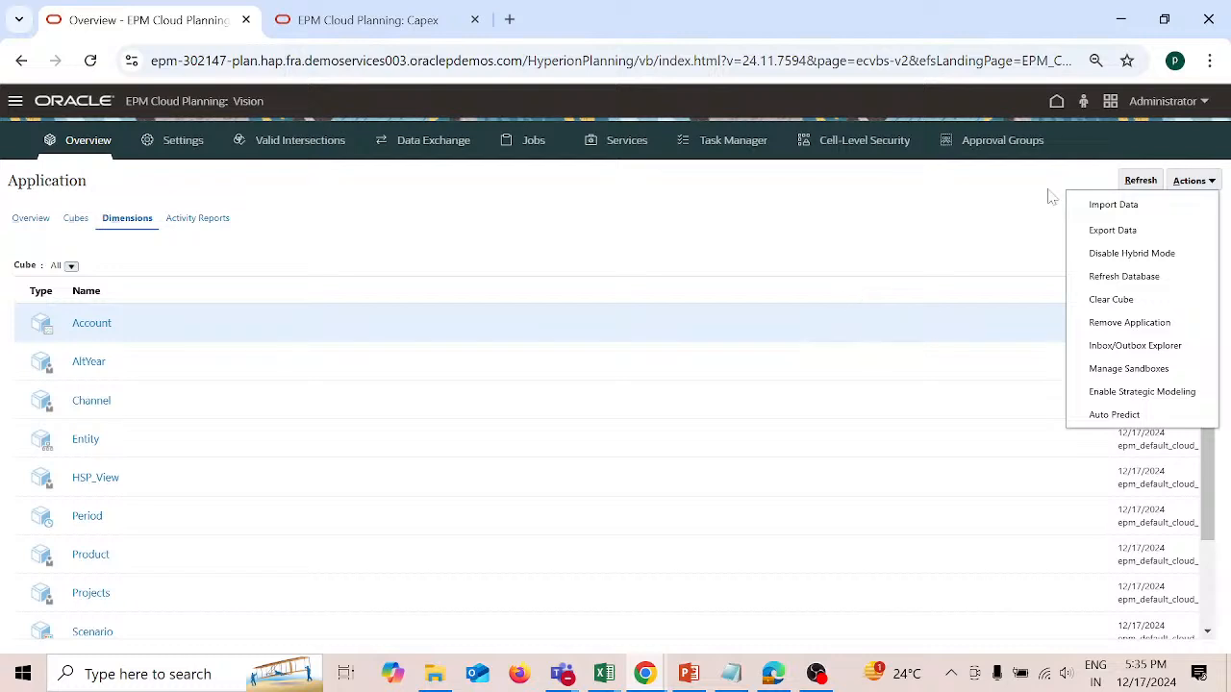
Step: Recheck the ticket about the missing EPM Automate job name in PowerPoint, and return to the application overview in Chrome
mouse_move(691, 681)
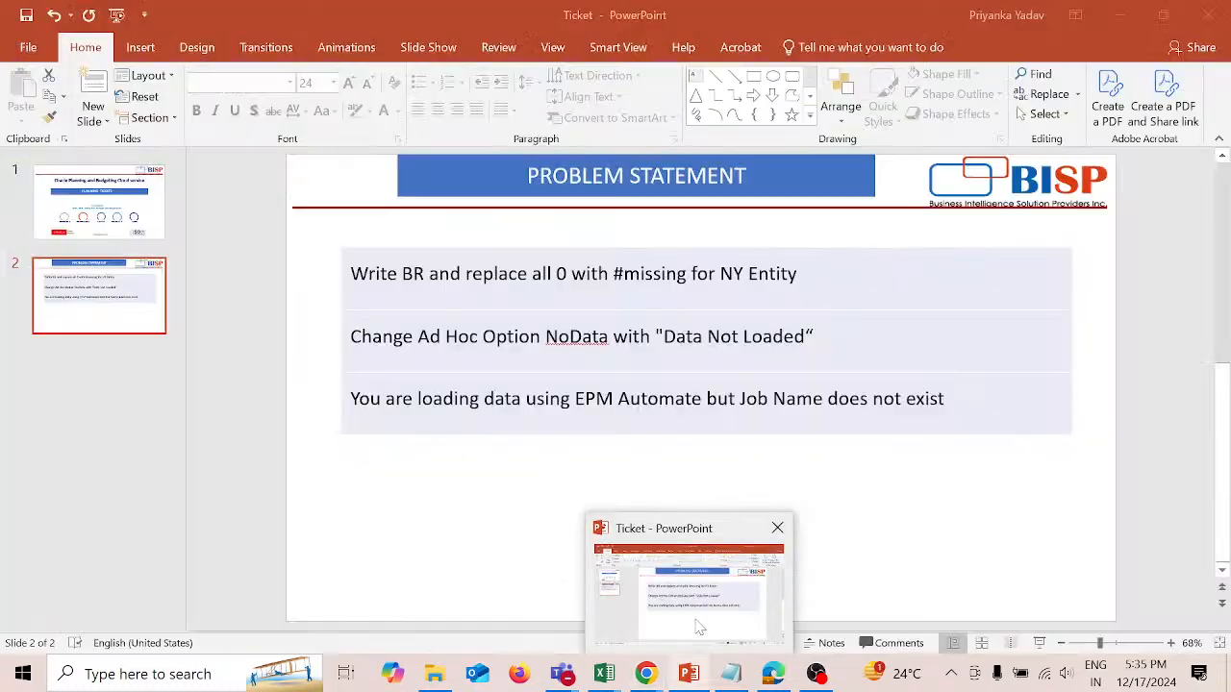
left_click(697, 627)
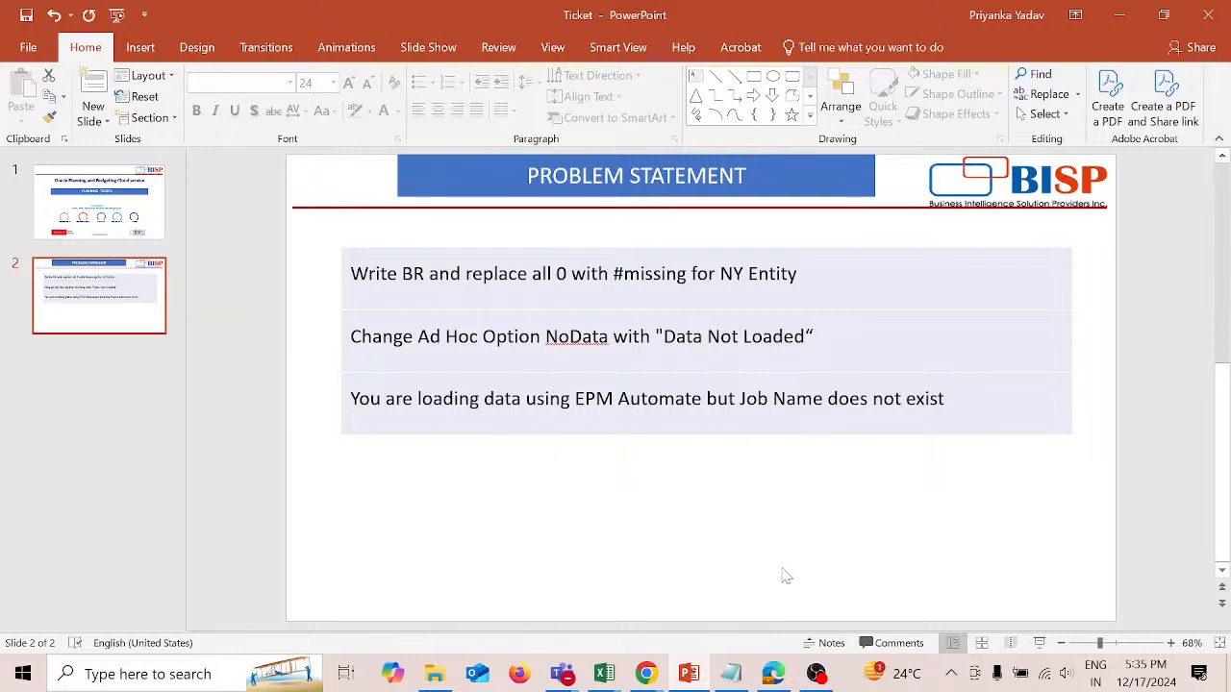
mouse_move(635, 681)
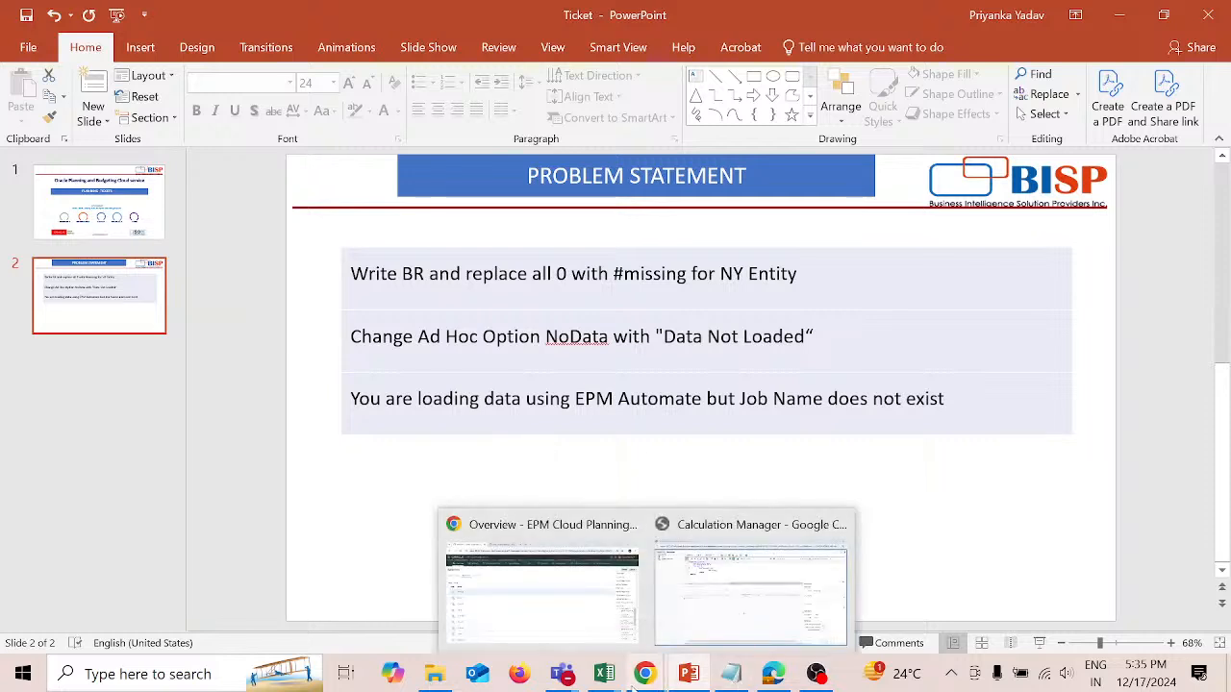
left_click(582, 623)
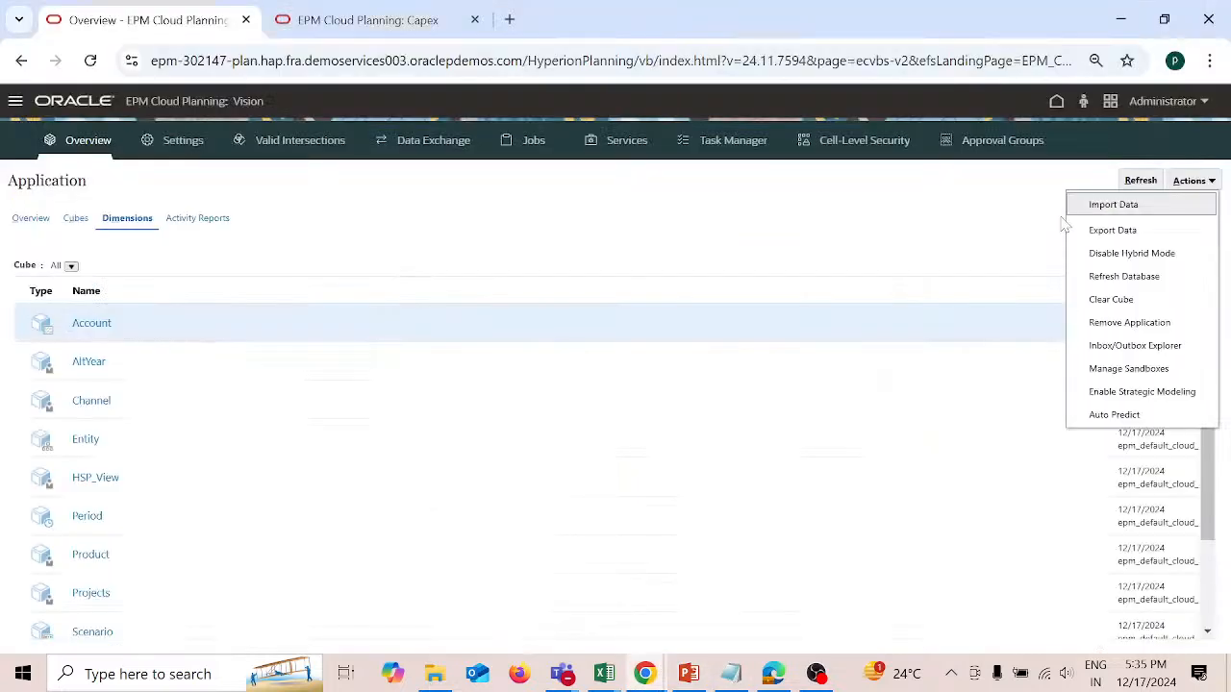
Step: Create a new data import definition with Inbox as its location
left_click(1127, 205)
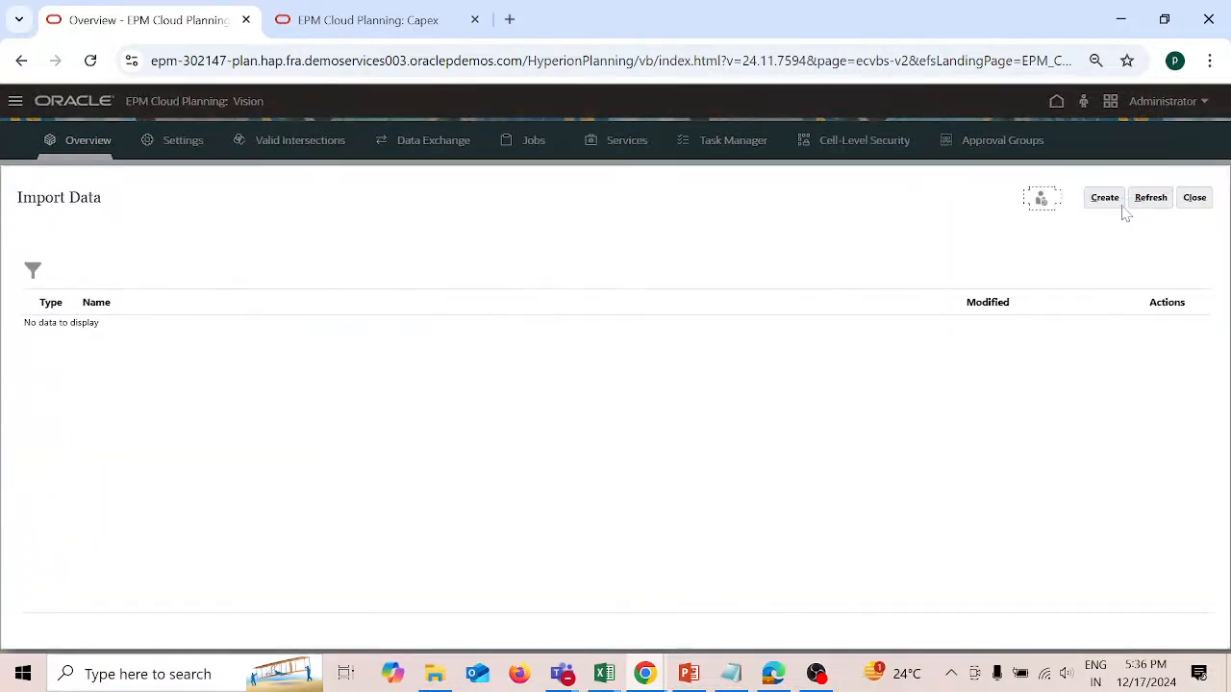
left_click(1107, 203)
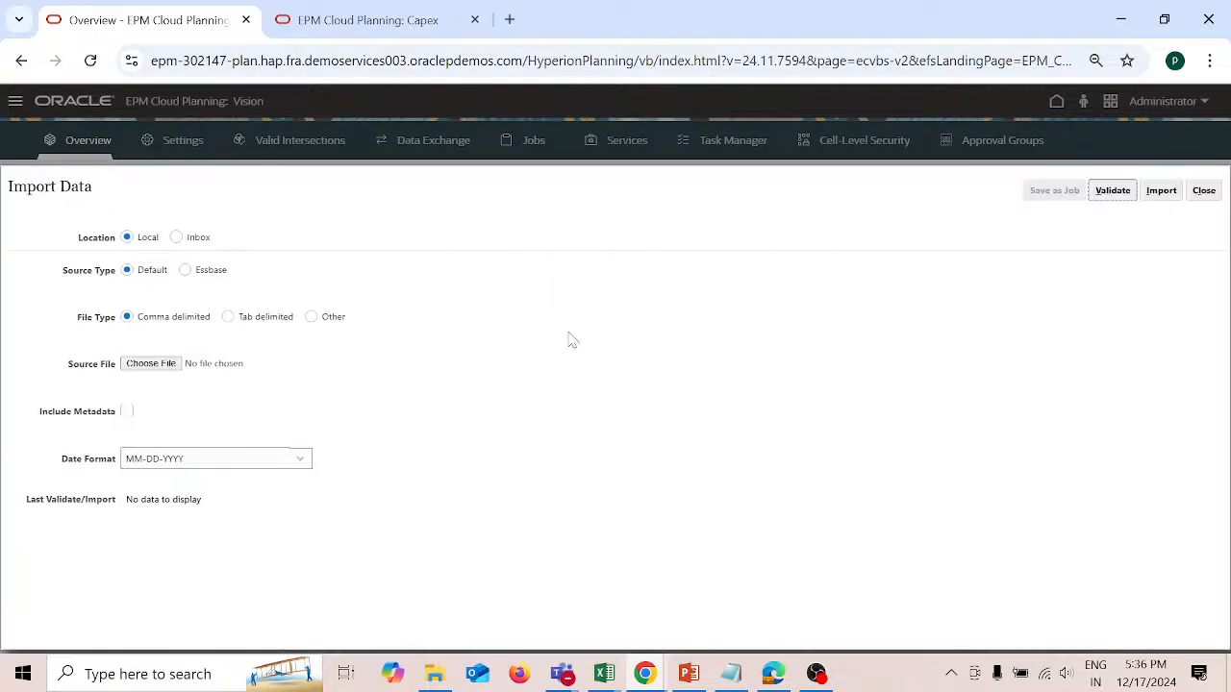
left_click(177, 238)
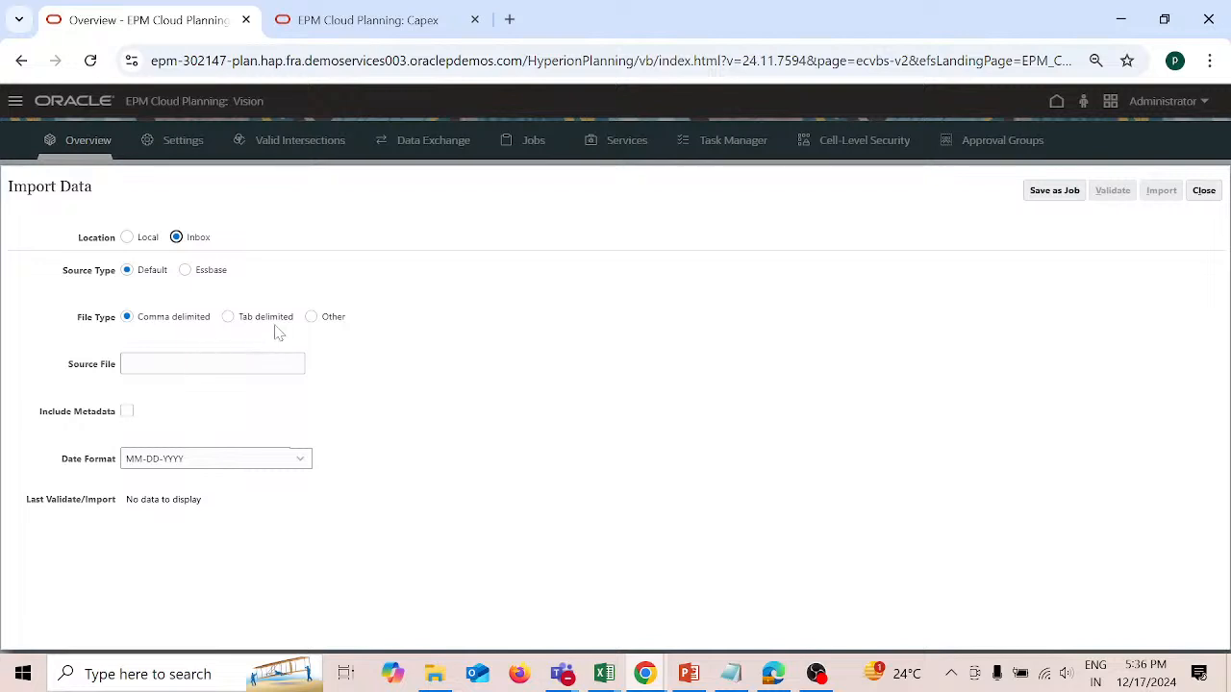
Step: Set the import's source file to DataJan.csv
left_click(183, 363)
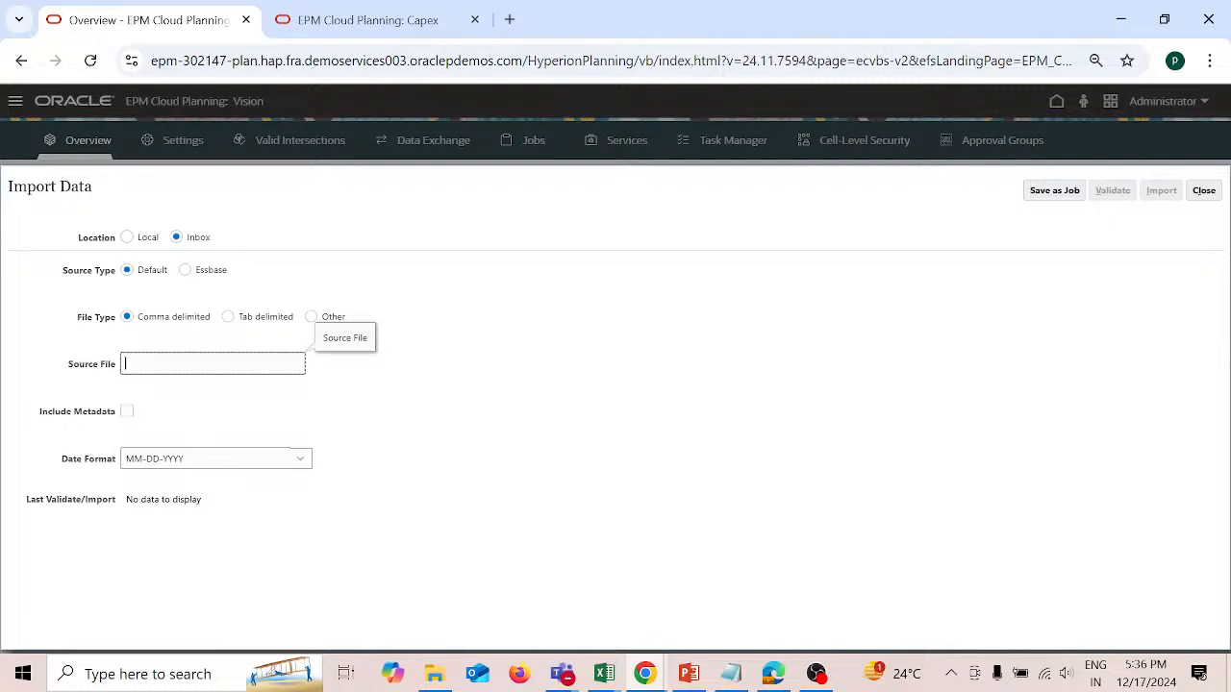
type("DataJan.cv")
key("BackSpace")
key("BackSpace")
type("sv")
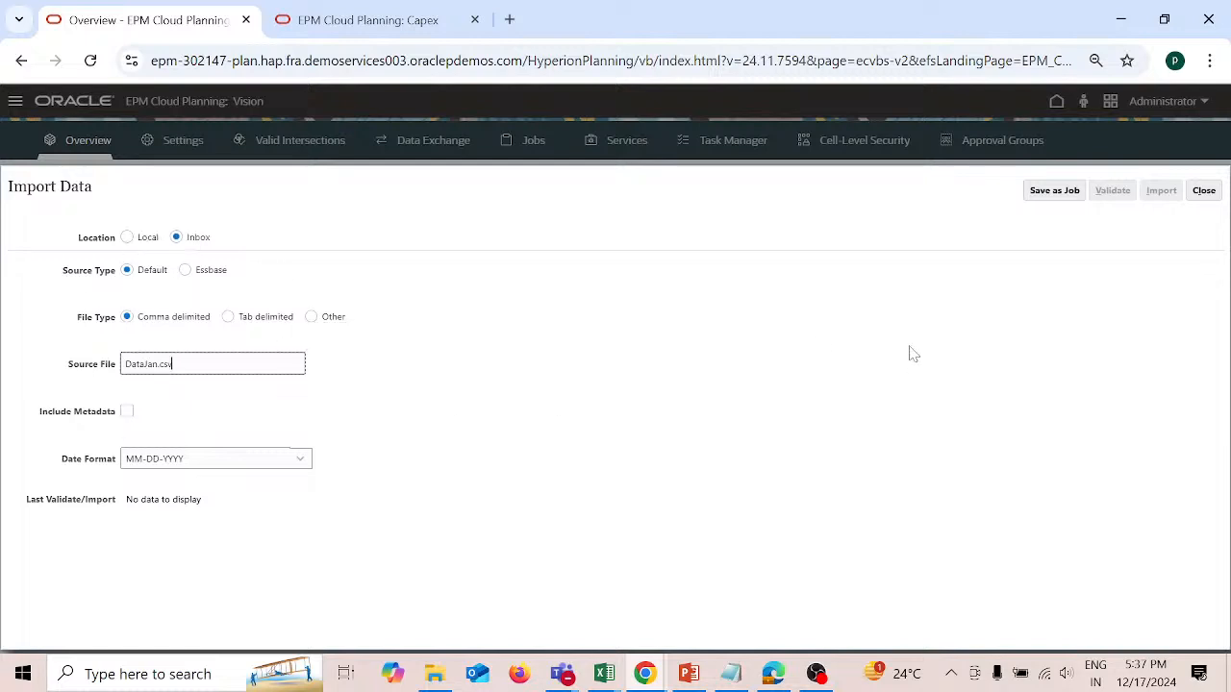
Step: Start saving the data import as a job with the name Job_DataJan
left_click(1055, 192)
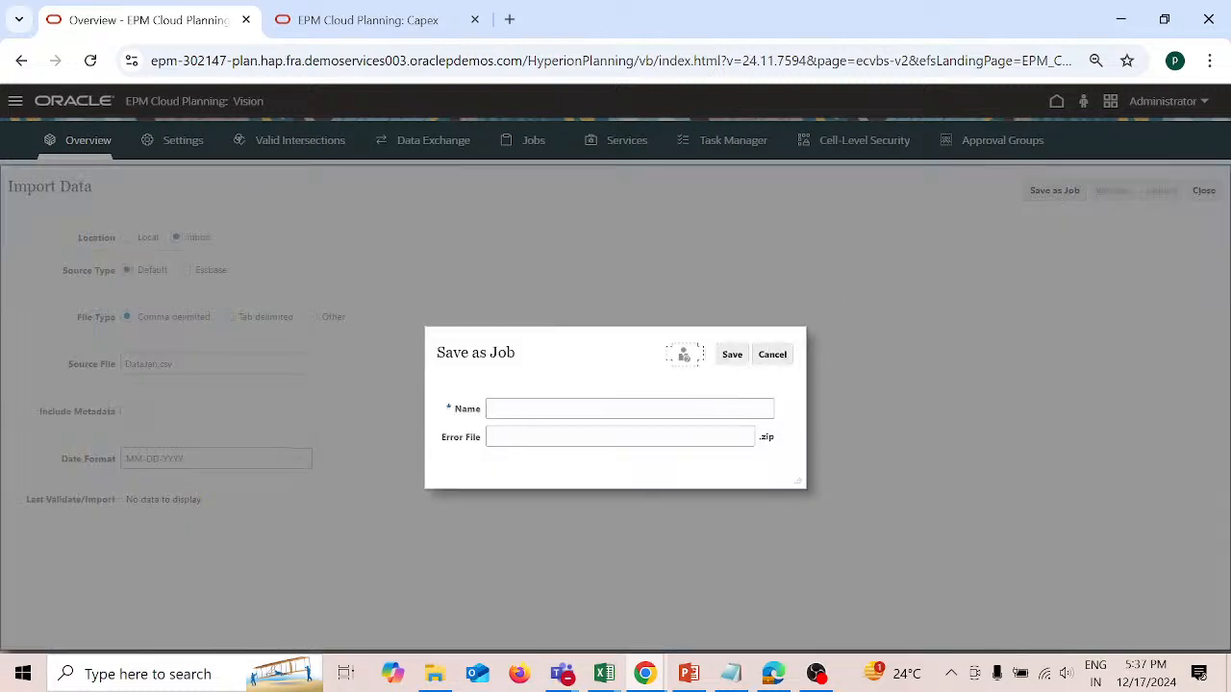
left_click(630, 409)
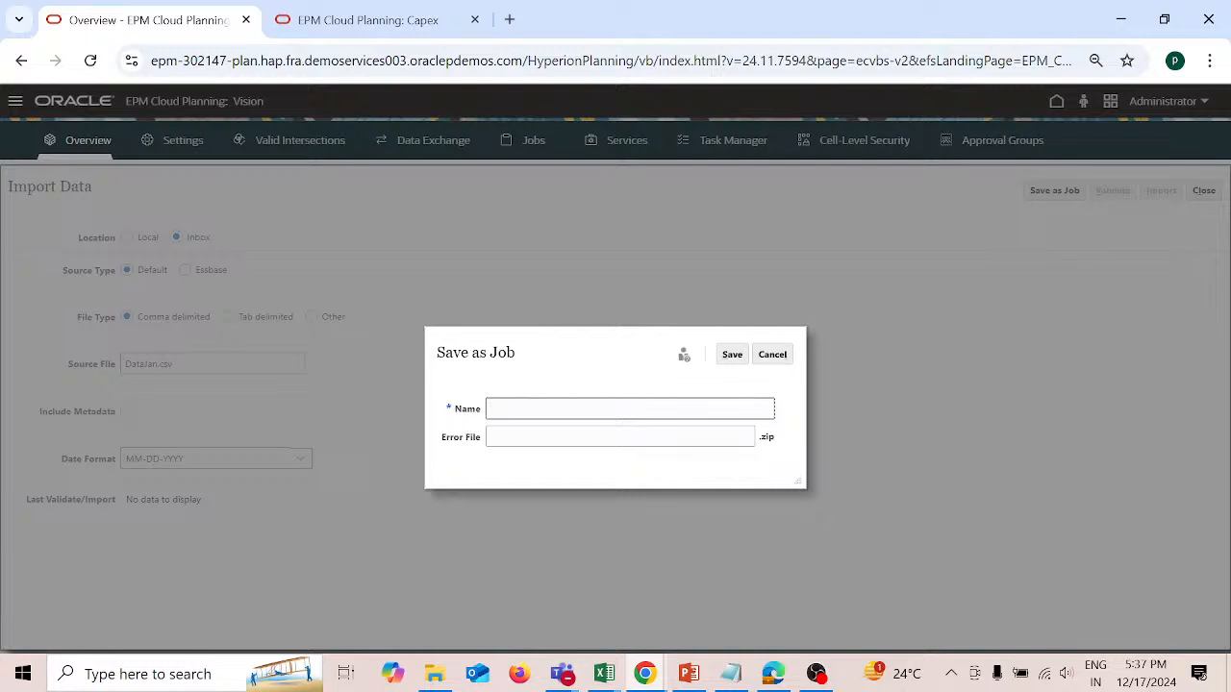
type("Data")
type("Jan")
type("Job")
key("Tab")
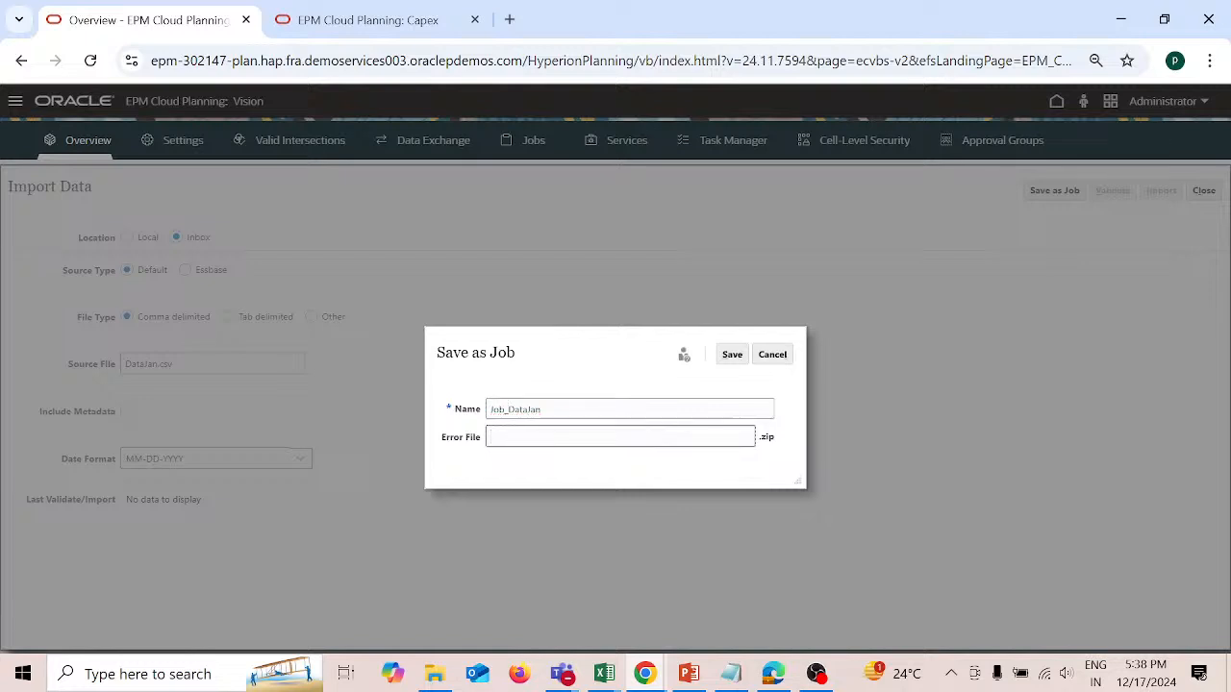
Step: Set the job's error file to Error_DataJan and save the job
type("Error_")
type("DataJan")
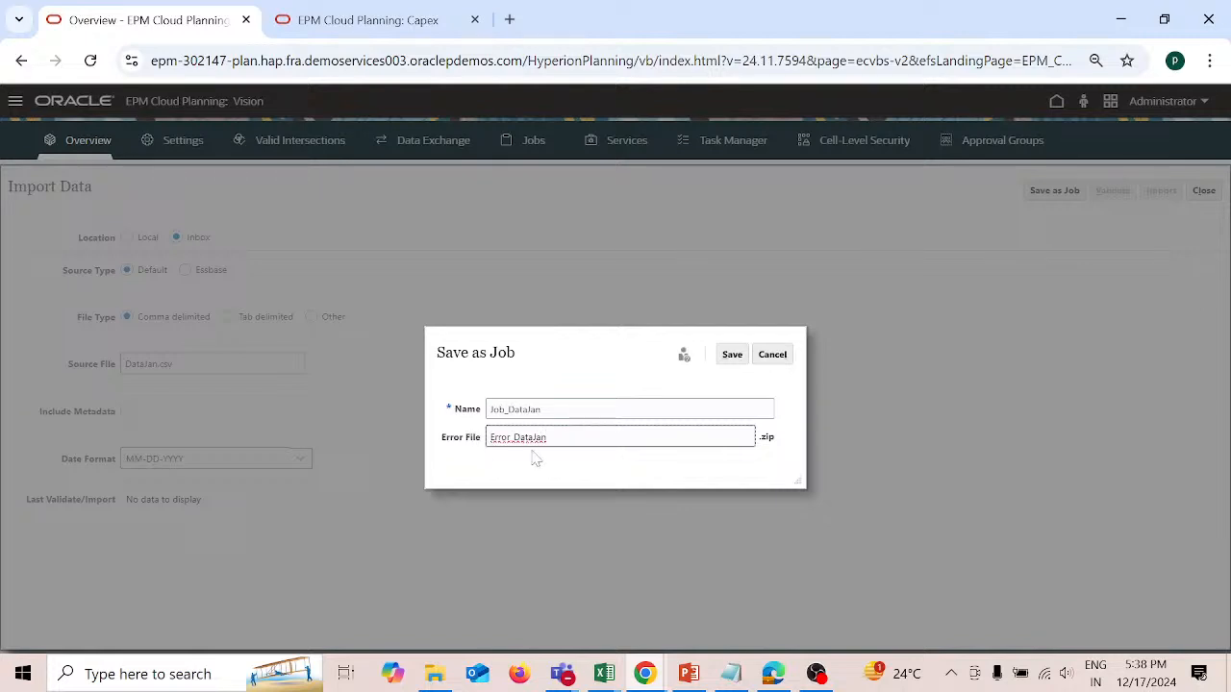
left_click(733, 355)
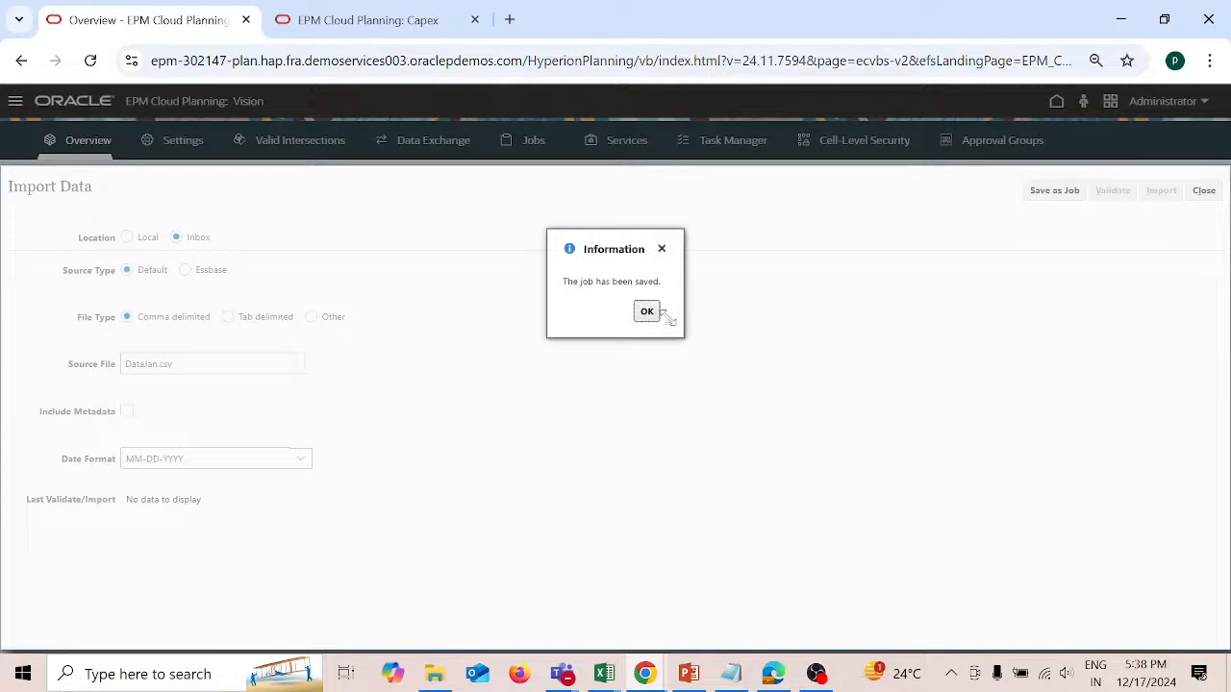
left_click(647, 312)
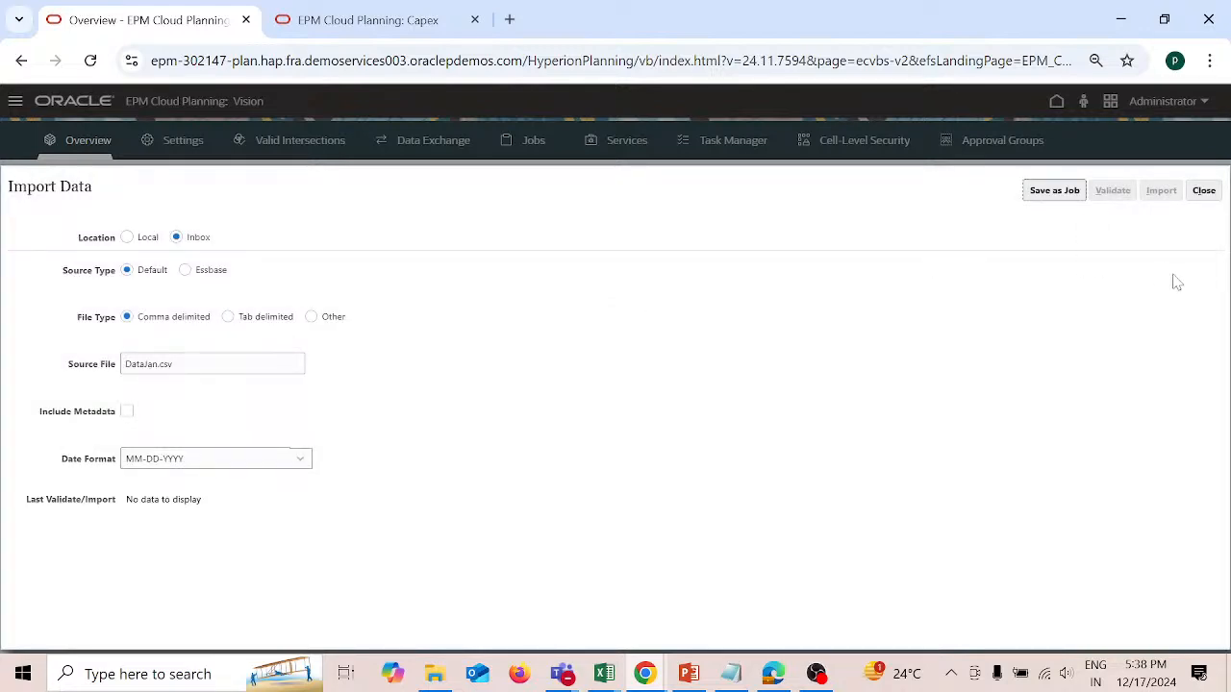
Step: Close the import definition, refresh the list of import jobs to check for Job_DataJan, and close the list
left_click(1205, 192)
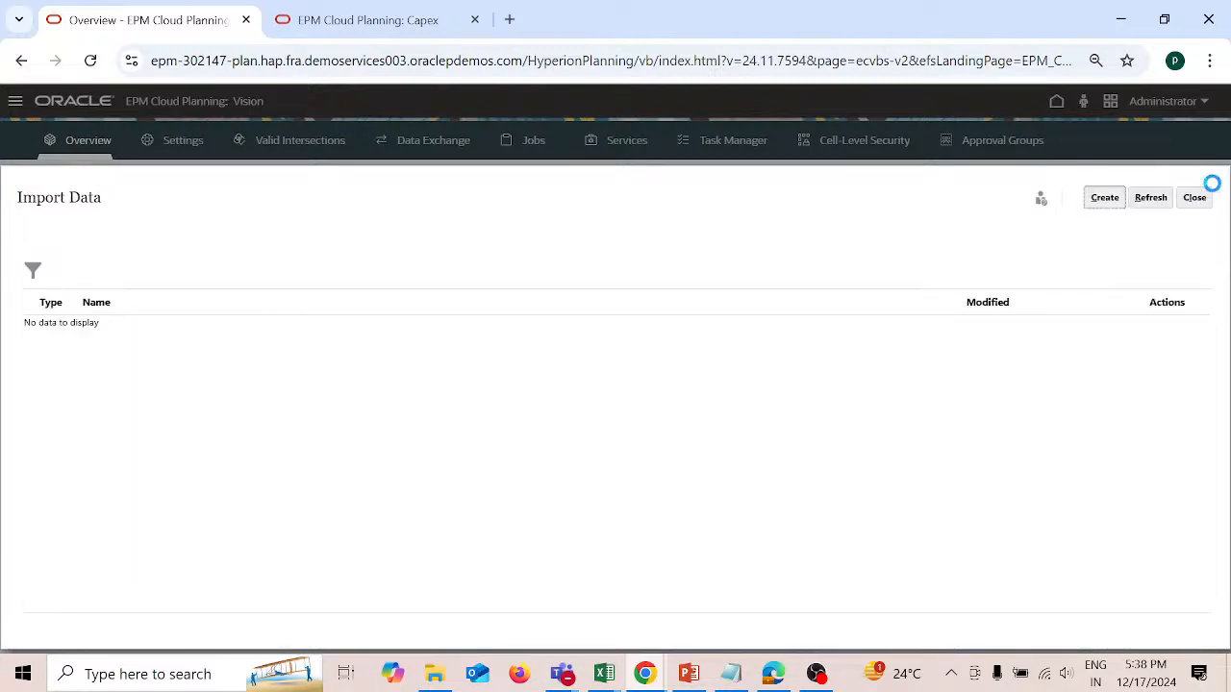
left_click(1158, 202)
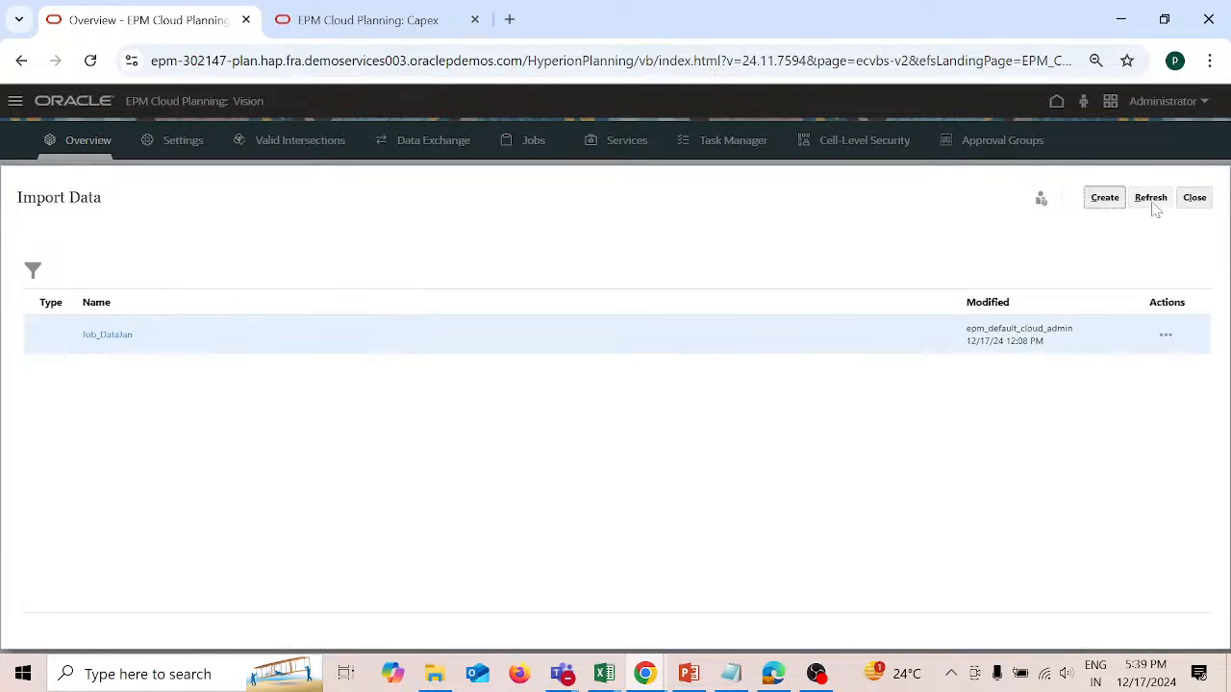
left_click(1151, 200)
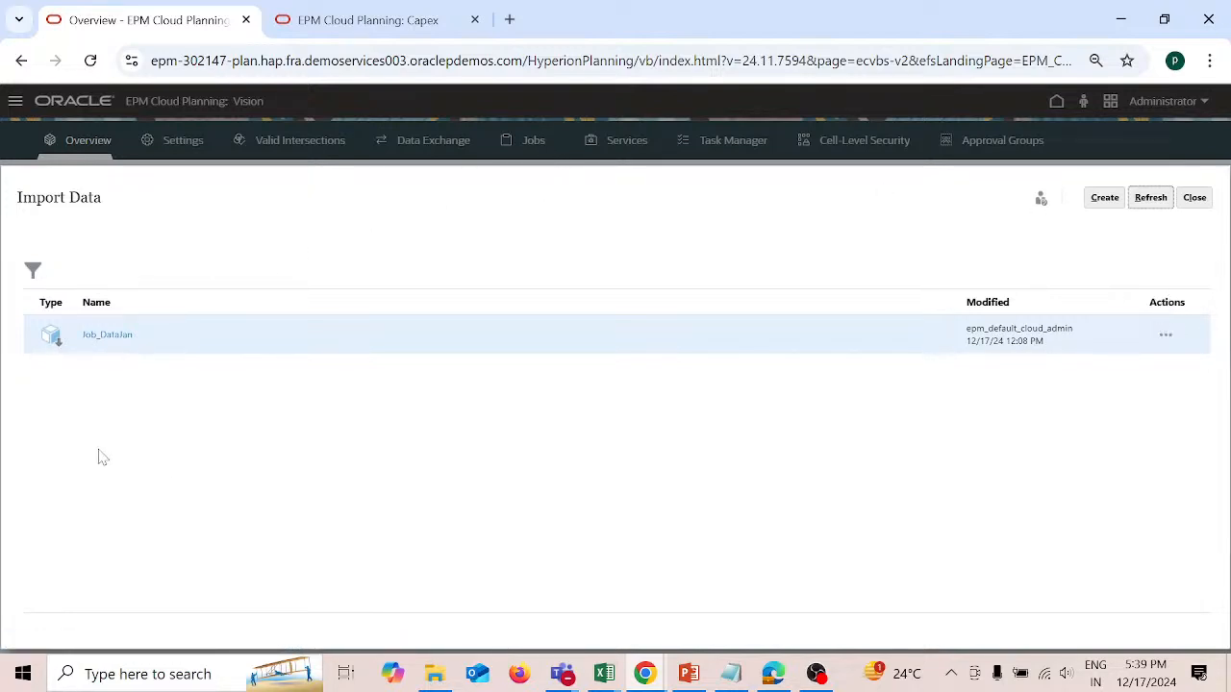
left_click(1197, 198)
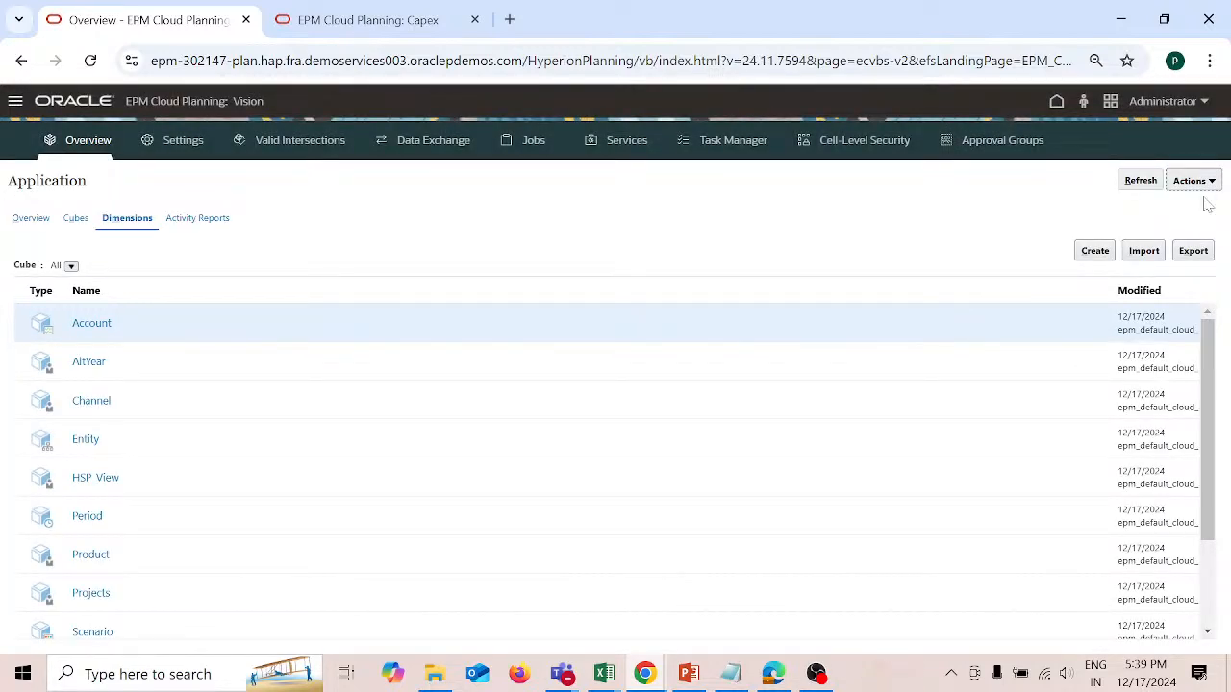
Step: Refresh the Jobs page to review pending and recent jobs, and switch to the Ticket presentation in PowerPoint
left_click(534, 151)
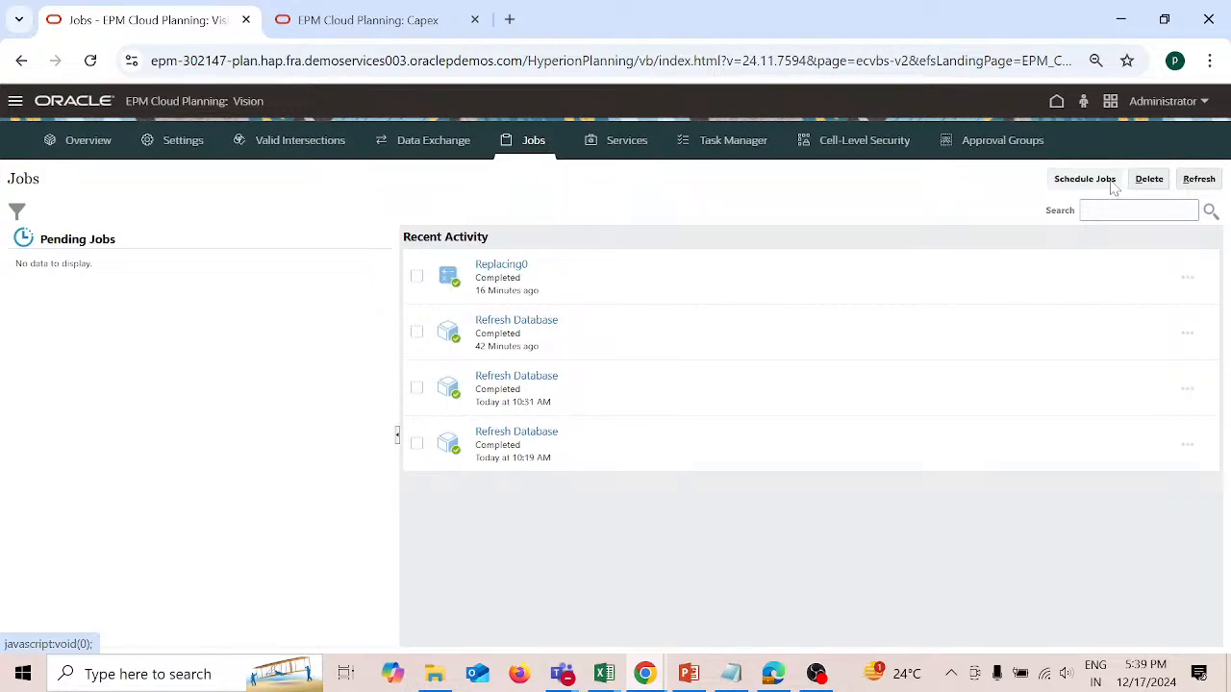
left_click(1199, 179)
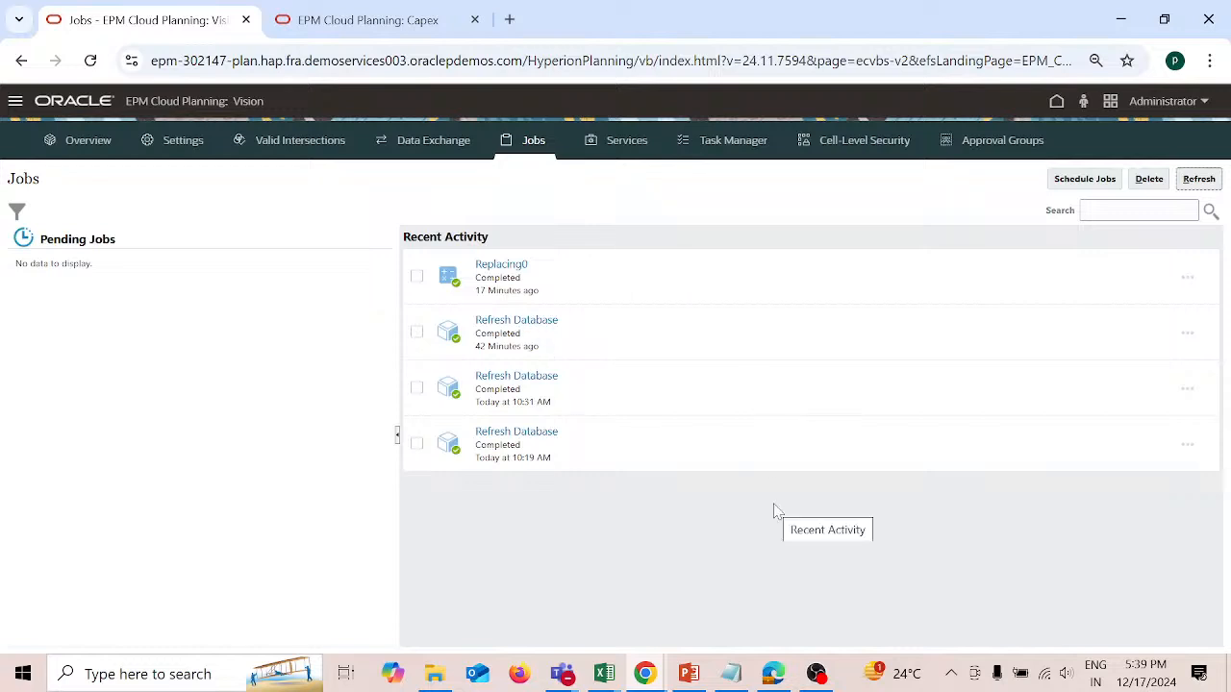
left_click(692, 668)
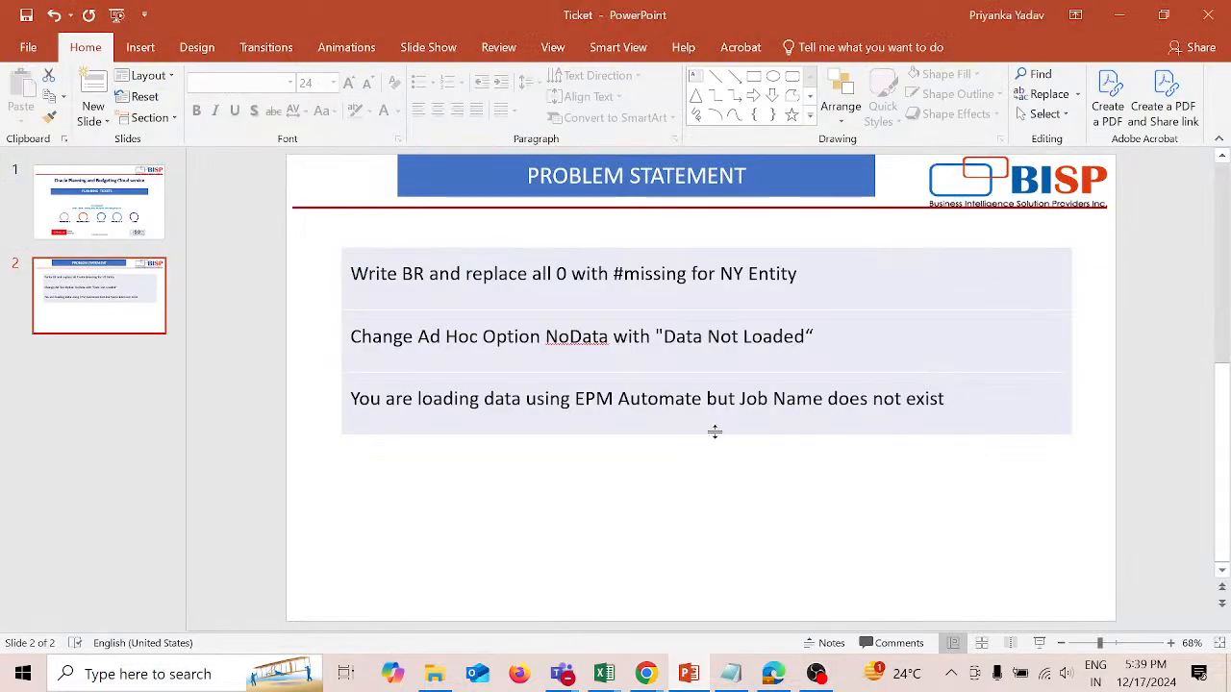